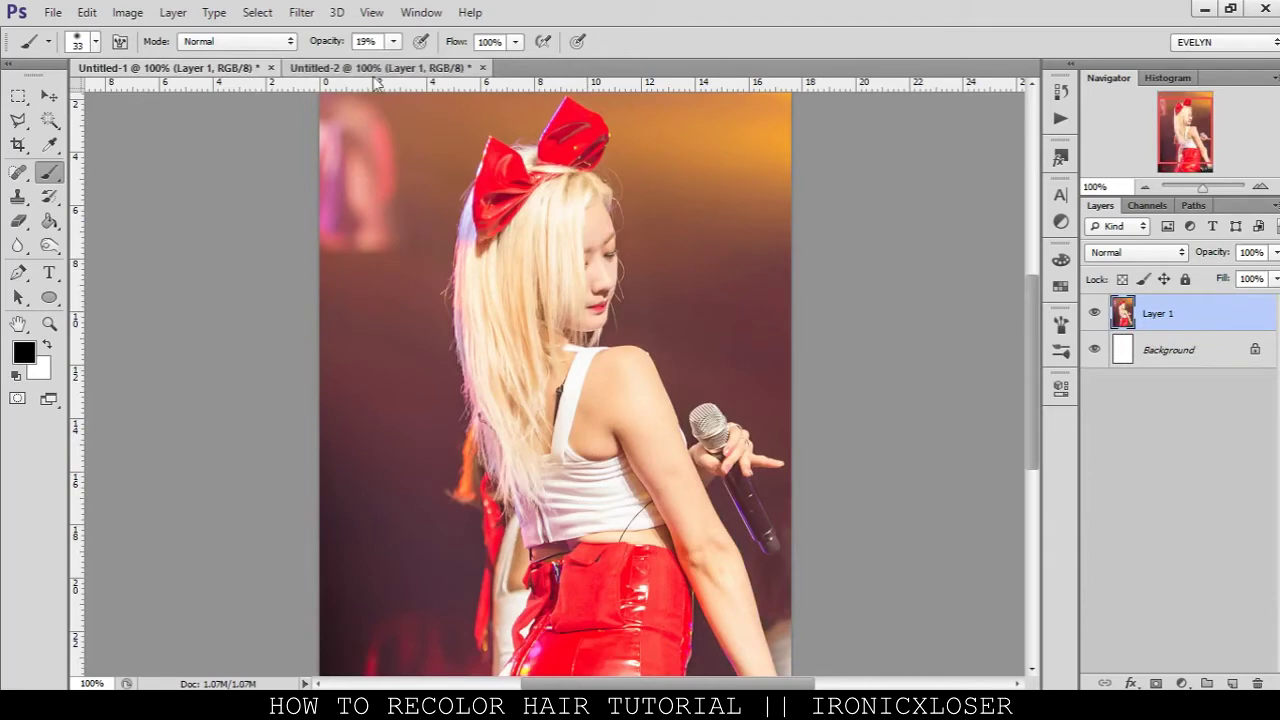
# In the Untitled-1 document, start a Polygonal Lasso selection along the hair's back edge and around the jagged tips
pyautogui.click(220, 70)
pyautogui.click(50, 324)
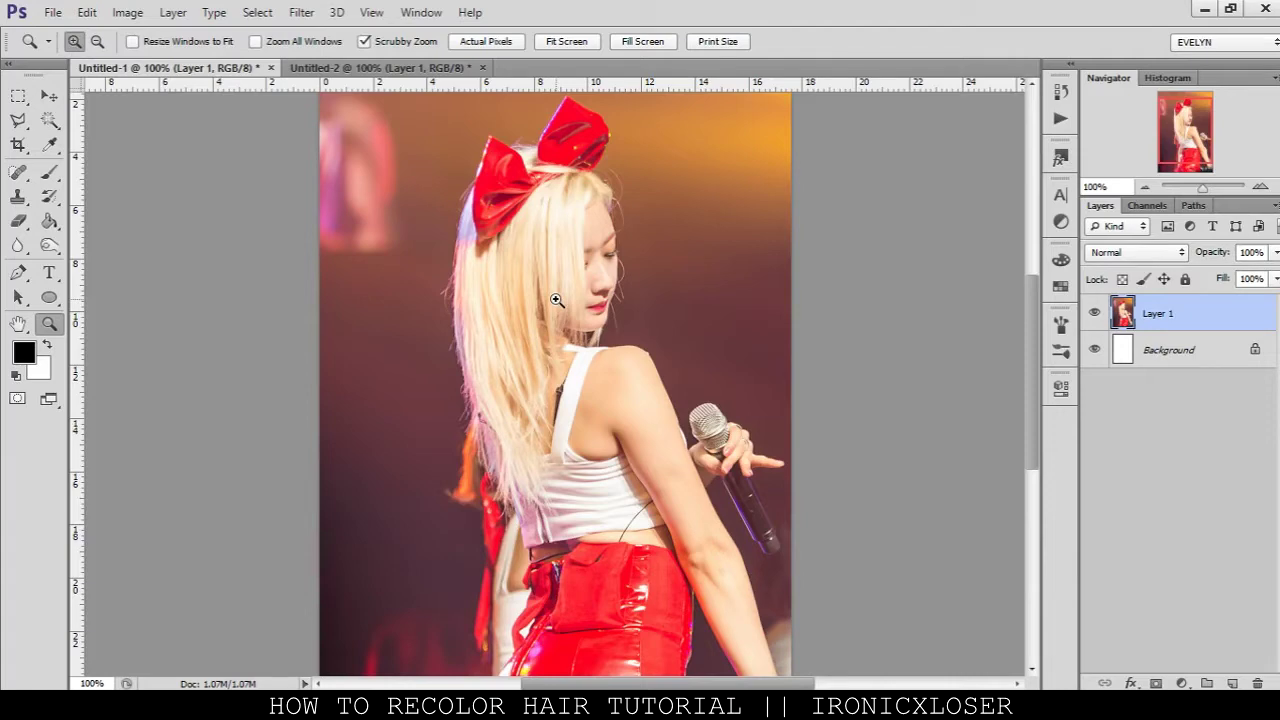
pyautogui.click(545, 332)
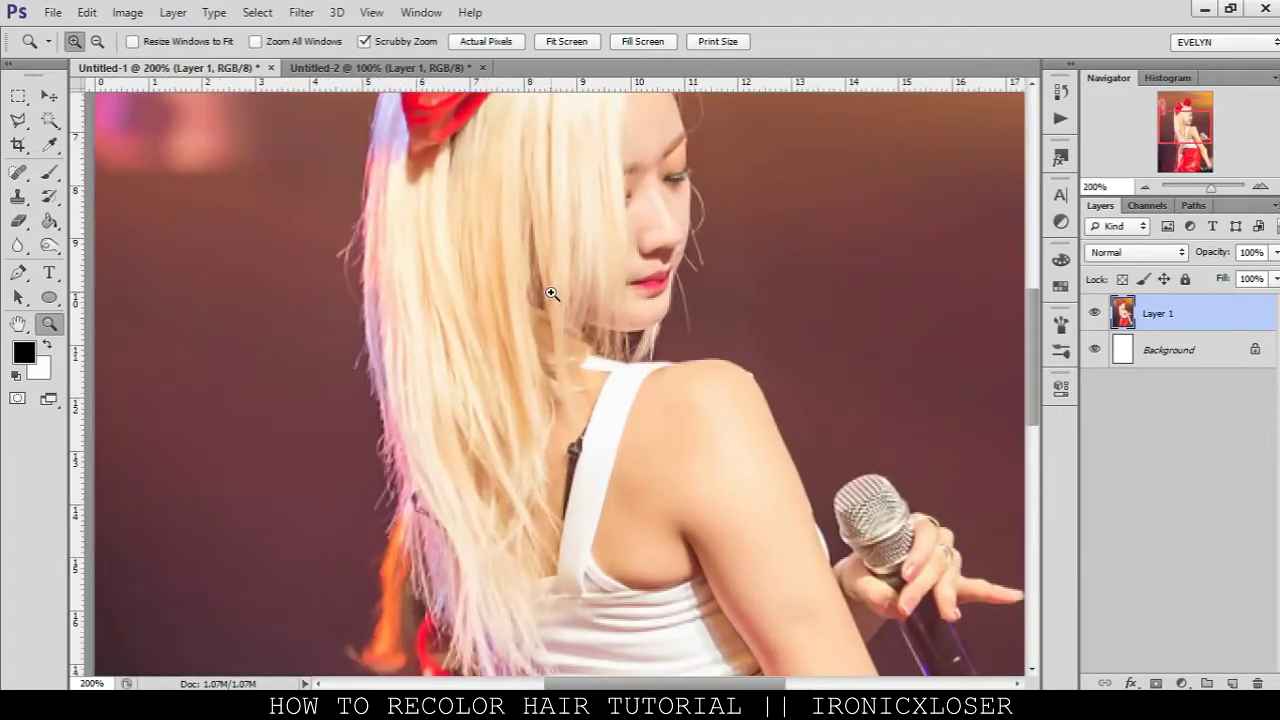
pyautogui.scroll(-3, 543, 316)
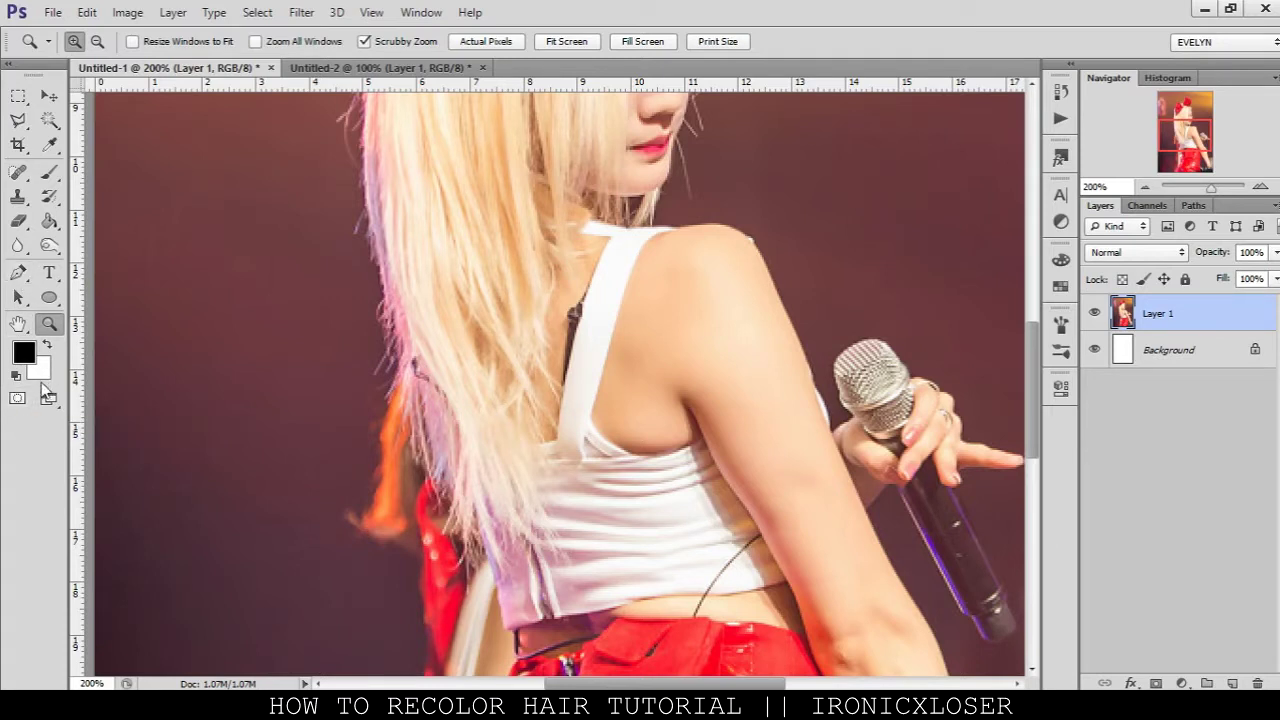
pyautogui.click(18, 119)
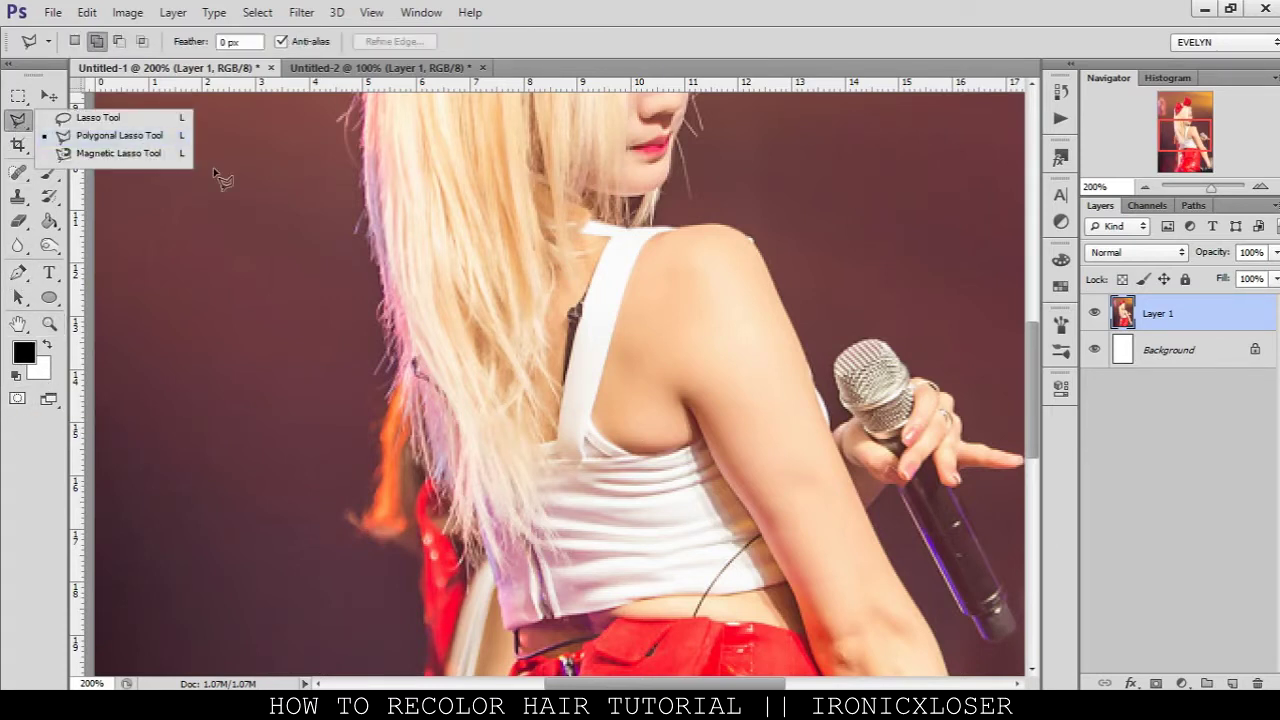
pyautogui.click(382, 267)
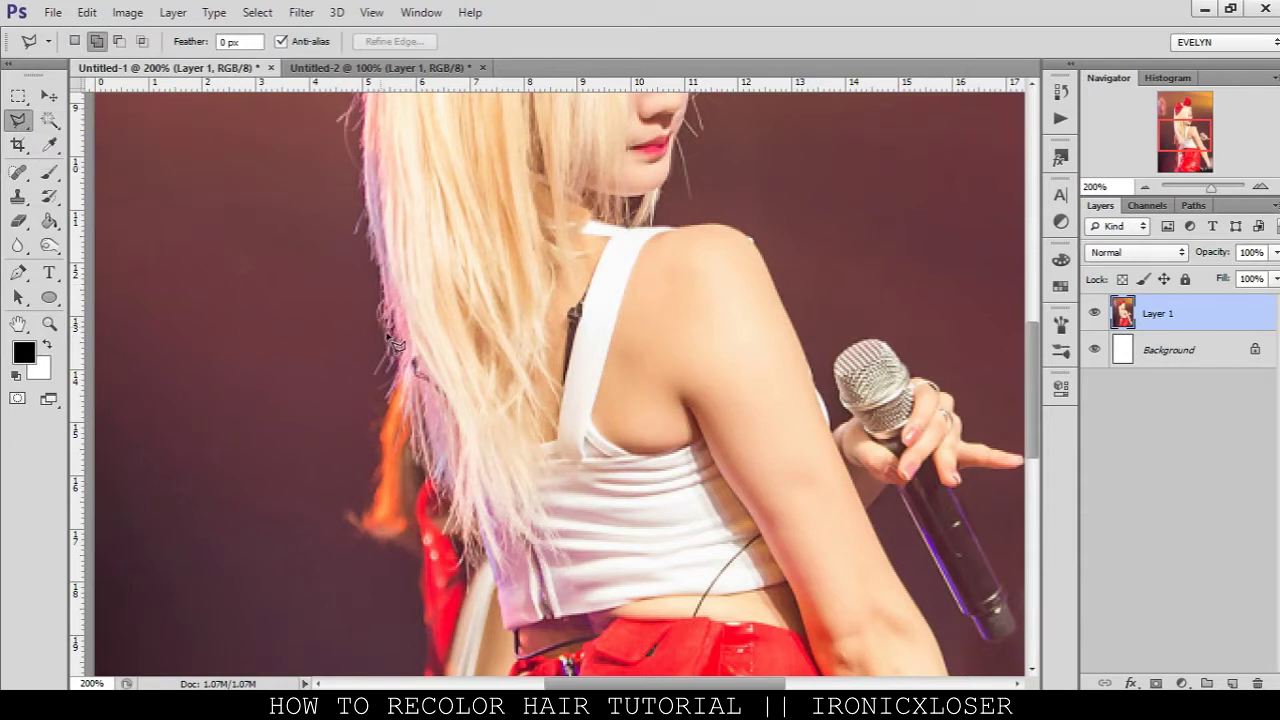
pyautogui.click(408, 375)
pyautogui.click(410, 458)
pyautogui.click(418, 402)
pyautogui.click(430, 482)
pyautogui.click(446, 462)
pyautogui.click(444, 530)
pyautogui.click(461, 514)
pyautogui.click(463, 565)
pyautogui.click(473, 513)
pyautogui.click(498, 574)
pyautogui.click(485, 491)
pyautogui.click(504, 543)
pyautogui.click(512, 524)
pyautogui.click(519, 542)
pyautogui.click(521, 518)
pyautogui.click(546, 534)
# Continue the lasso outline from the hair tips up the inner edge, following the strands beside the neck and chin
pyautogui.click(509, 415)
pyautogui.click(524, 391)
pyautogui.click(536, 408)
pyautogui.click(527, 380)
pyautogui.click(540, 359)
pyautogui.click(556, 399)
pyautogui.click(543, 352)
pyautogui.click(557, 253)
pyautogui.click(565, 256)
pyautogui.click(553, 241)
pyautogui.click(566, 267)
pyautogui.click(549, 225)
pyautogui.click(569, 221)
pyautogui.click(534, 175)
pyautogui.click(572, 271)
pyautogui.click(562, 187)
pyautogui.click(582, 195)
pyautogui.click(600, 136)
pyautogui.click(606, 195)
# Trace the lasso outline along the face, hairline, red bow and back of the head, closing the hair selection
pyautogui.scroll(5, 612, 192)
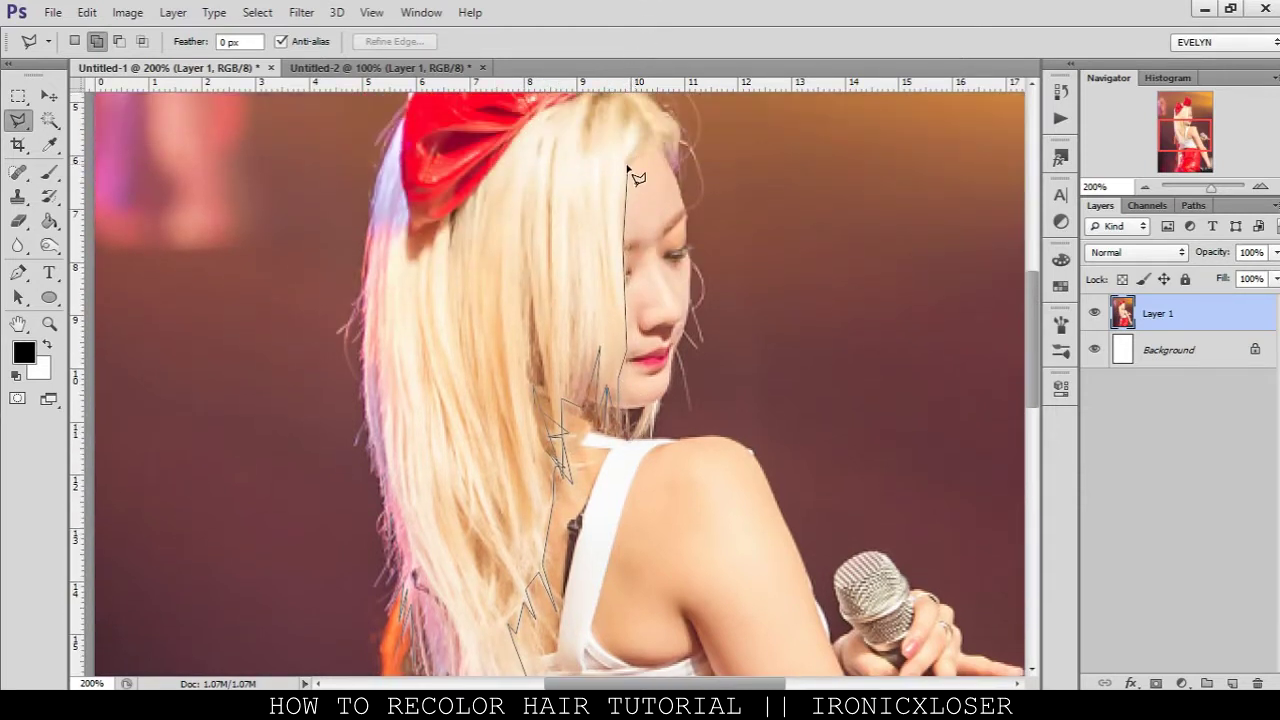
pyautogui.click(628, 169)
pyautogui.click(655, 144)
pyautogui.scroll(2, 655, 146)
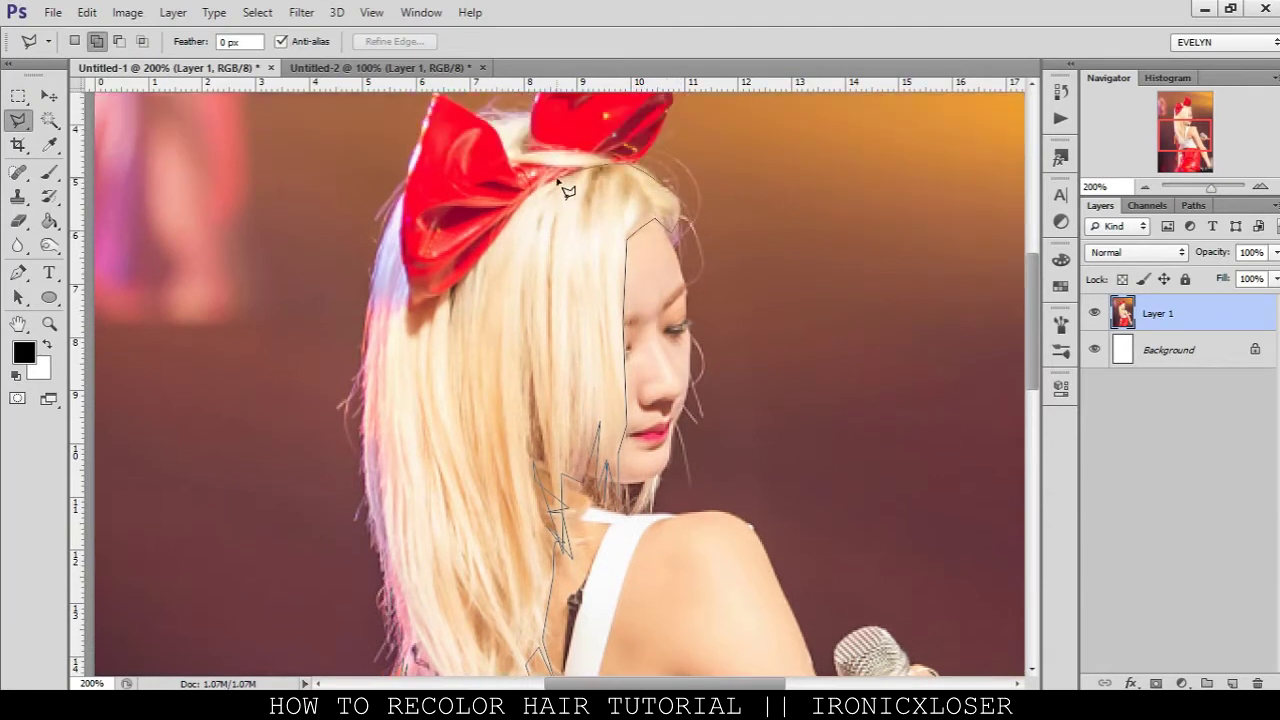
pyautogui.click(446, 300)
pyautogui.click(409, 304)
pyautogui.click(399, 258)
pyautogui.click(404, 192)
pyautogui.click(376, 254)
pyautogui.click(366, 316)
pyautogui.click(363, 500)
pyautogui.click(389, 565)
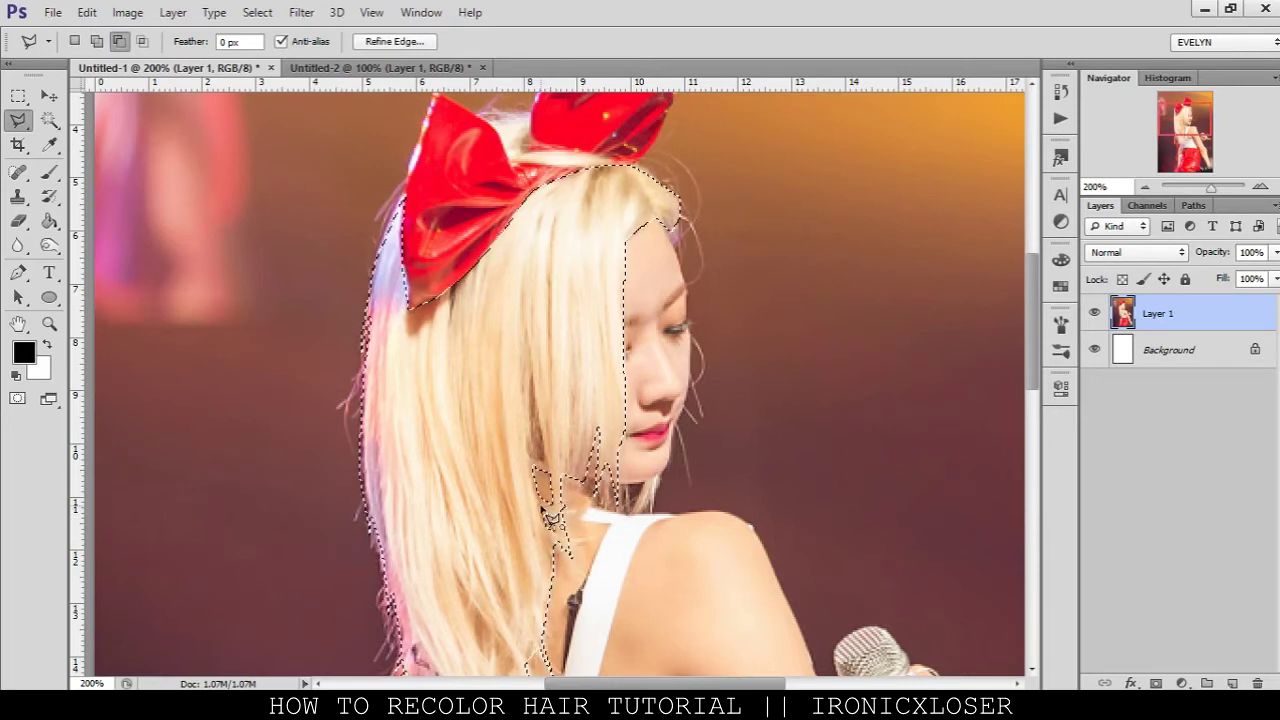
# Add the loose hair strands below the chin to the selection
pyautogui.keyDown('shift'); pyautogui.click(634, 506); pyautogui.keyUp('shift')
pyautogui.click(657, 476)
pyautogui.click(637, 505)
# Add the thin hair strip beneath the bow and the hair patch between its two loops to the selection
pyautogui.click(549, 152)
pyautogui.click(617, 162)
pyautogui.click(576, 169)
pyautogui.click(512, 160)
pyautogui.click(547, 152)
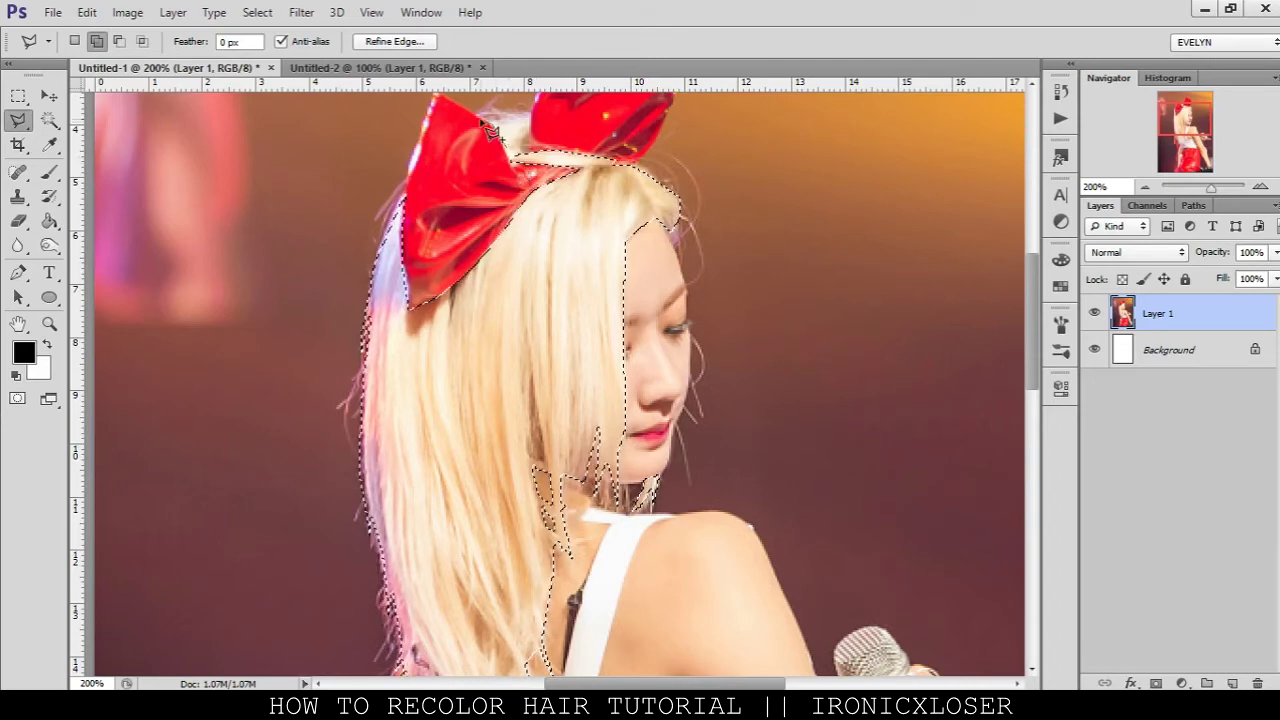
pyautogui.click(507, 156)
pyautogui.click(499, 133)
pyautogui.click(482, 117)
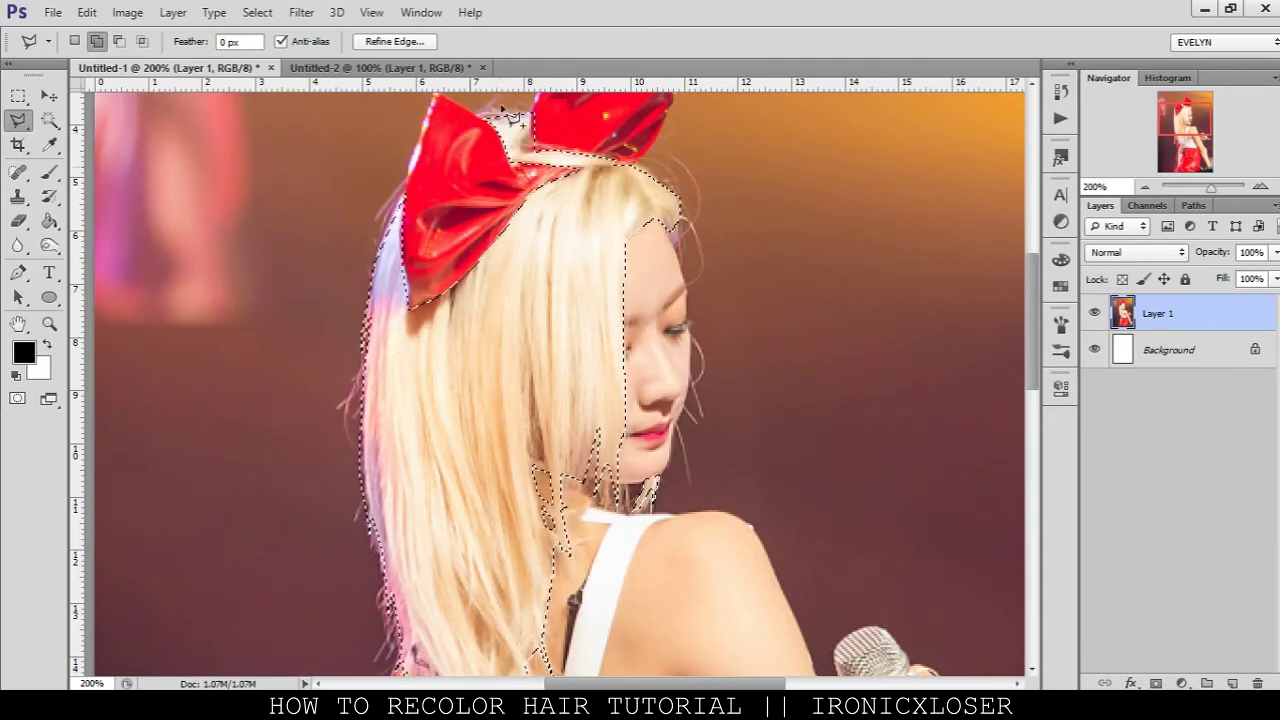
# Open Refine Edge for the hair selection and brush along the back edge and tips with a size 9 refine brush
pyautogui.click(402, 42)
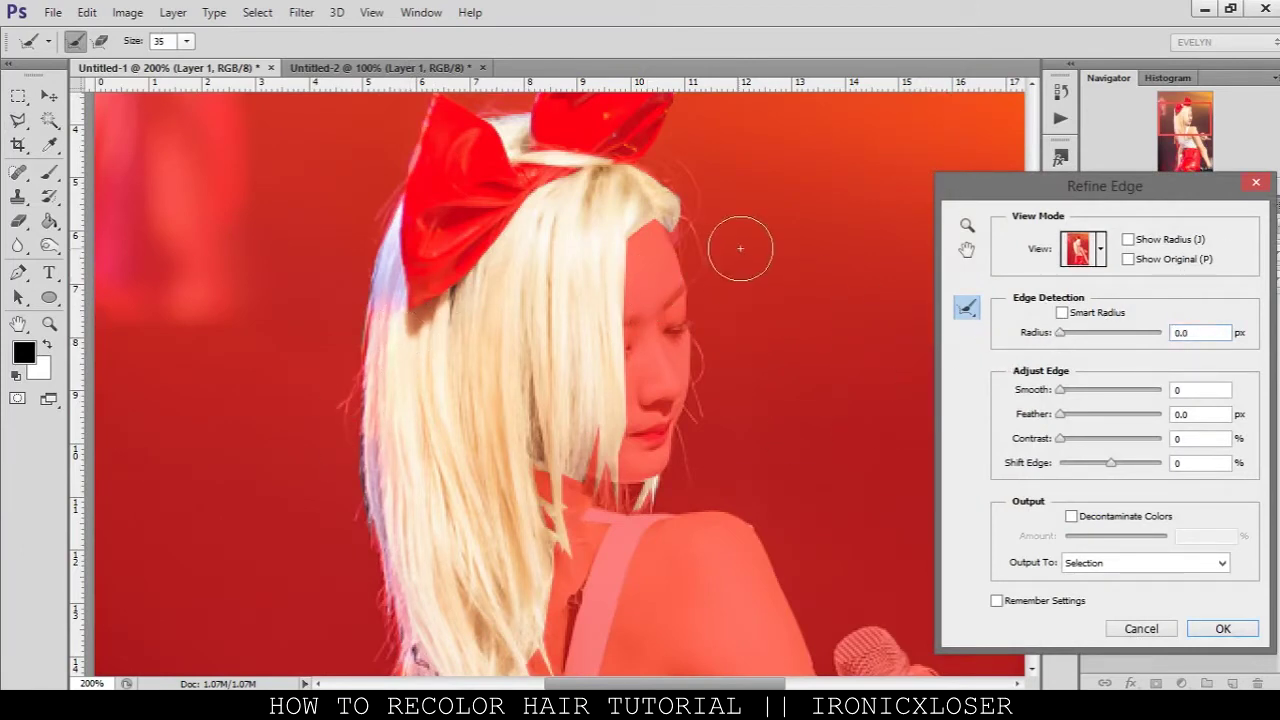
pyautogui.press('[')
pyautogui.press('[')
pyautogui.press('[')
pyautogui.press('[')
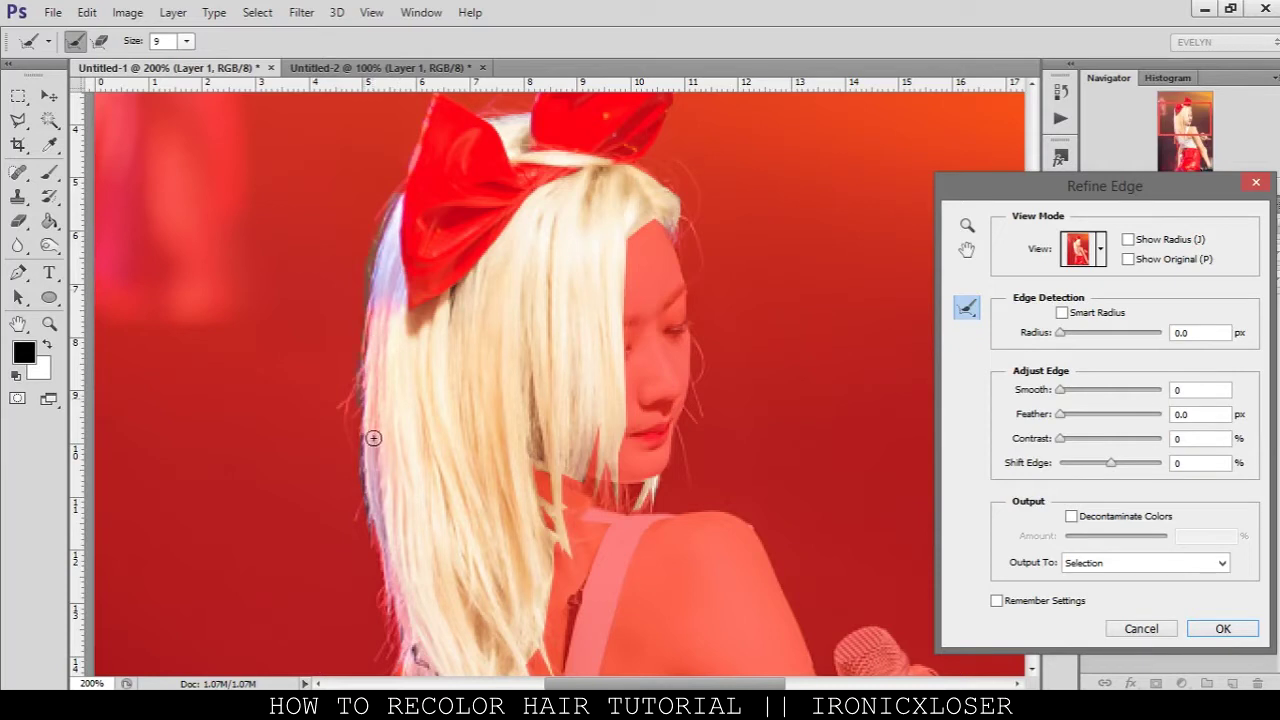
pyautogui.scroll(-2, 391, 489)
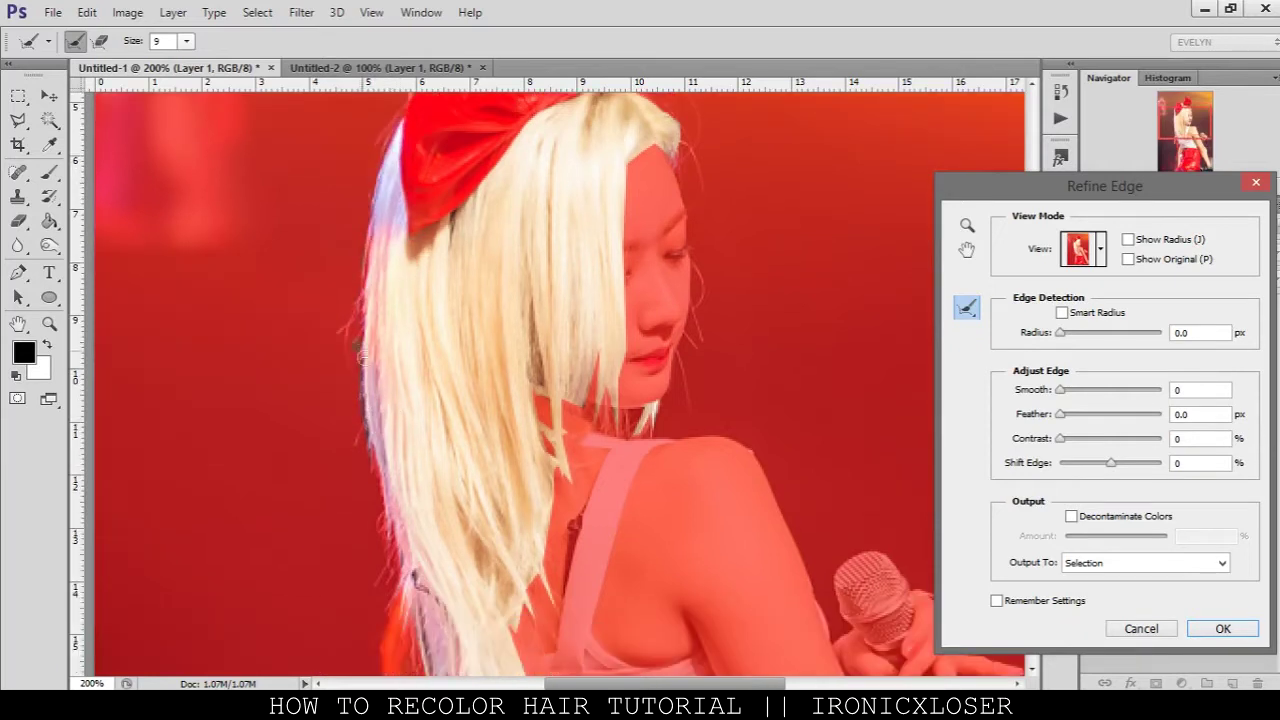
pyautogui.scroll(-2, 414, 578)
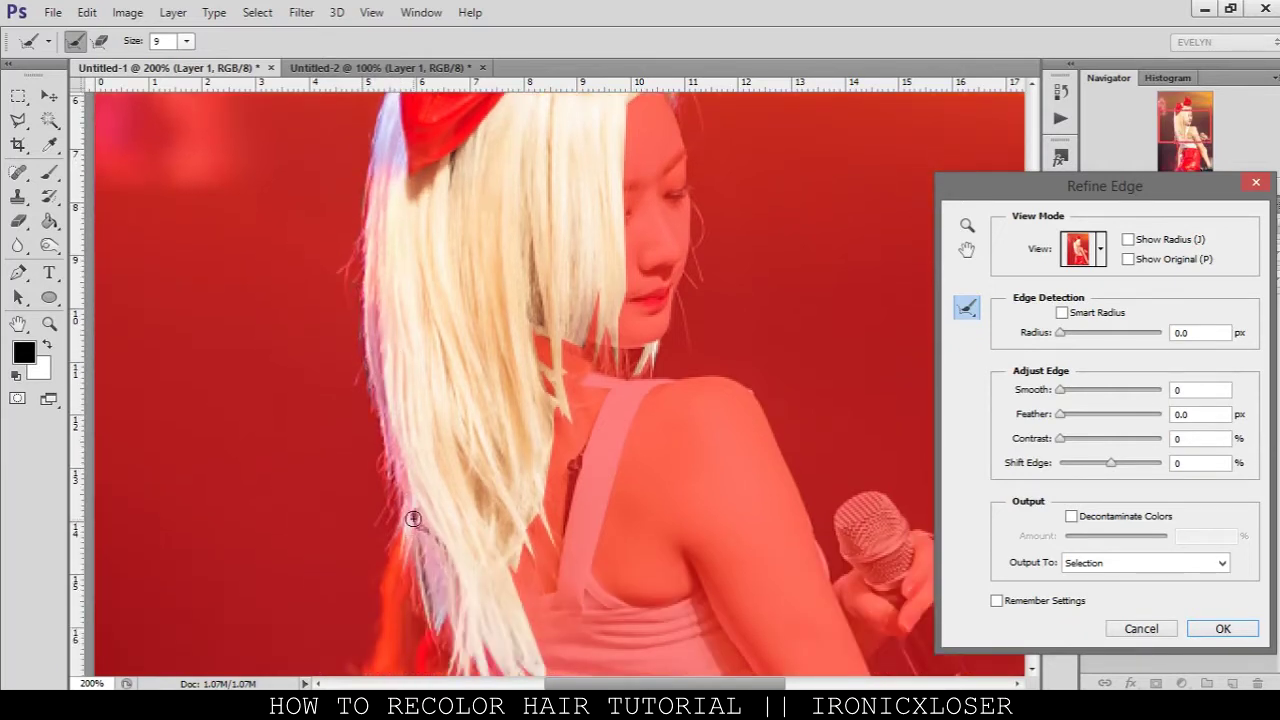
pyautogui.scroll(-2, 447, 530)
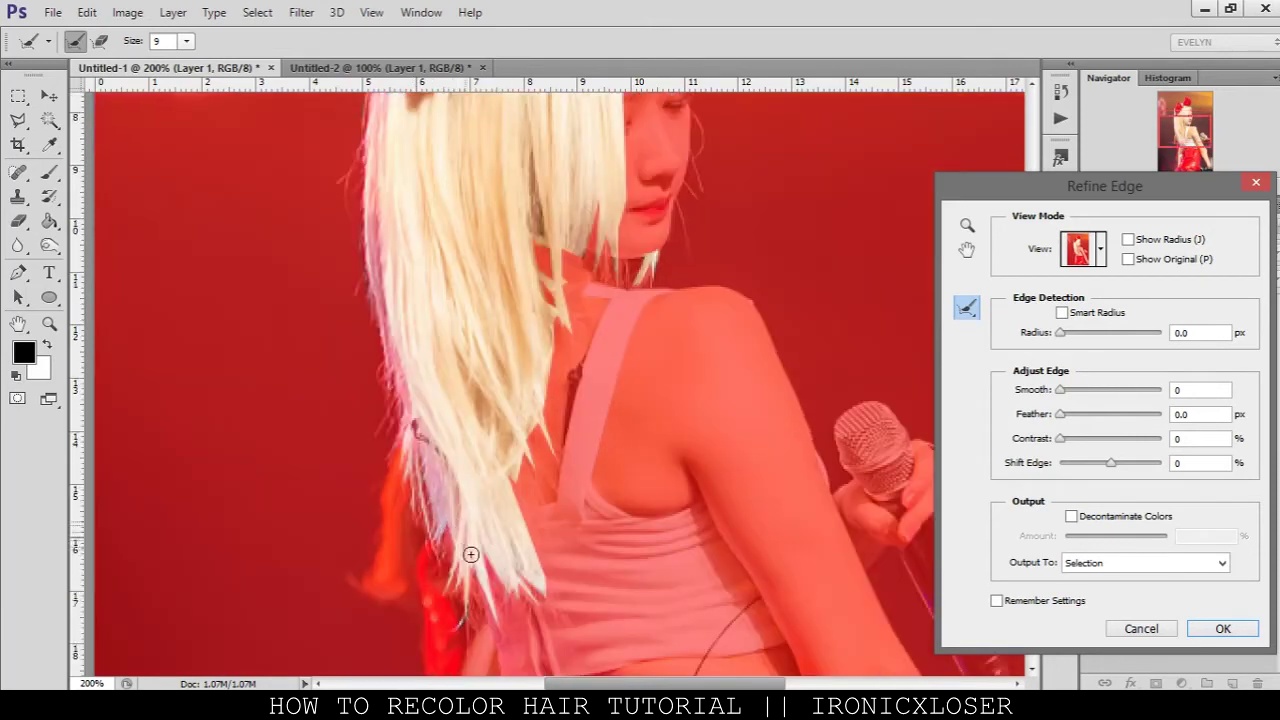
pyautogui.scroll(-2, 469, 543)
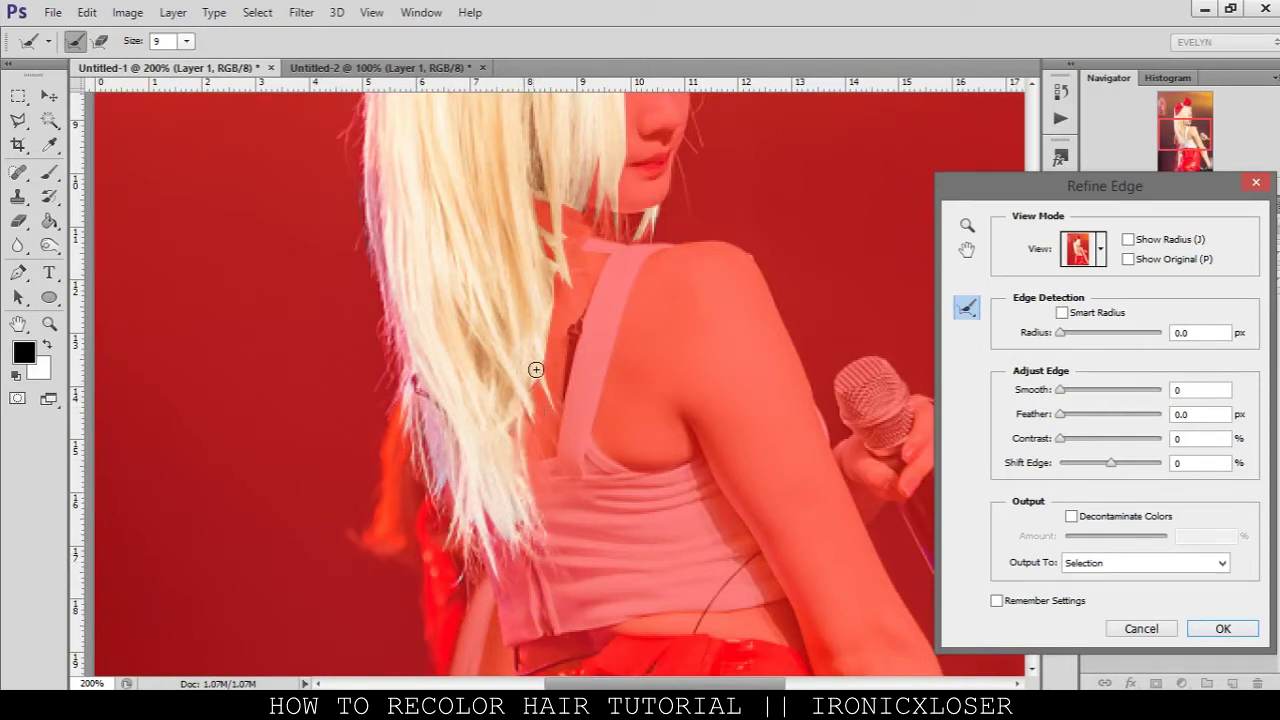
# Brush the refine radius over the inner hair edges beside the neck, under the chin and around the forehead hairline
pyautogui.moveTo(557, 304); pyautogui.dragTo(541, 228)
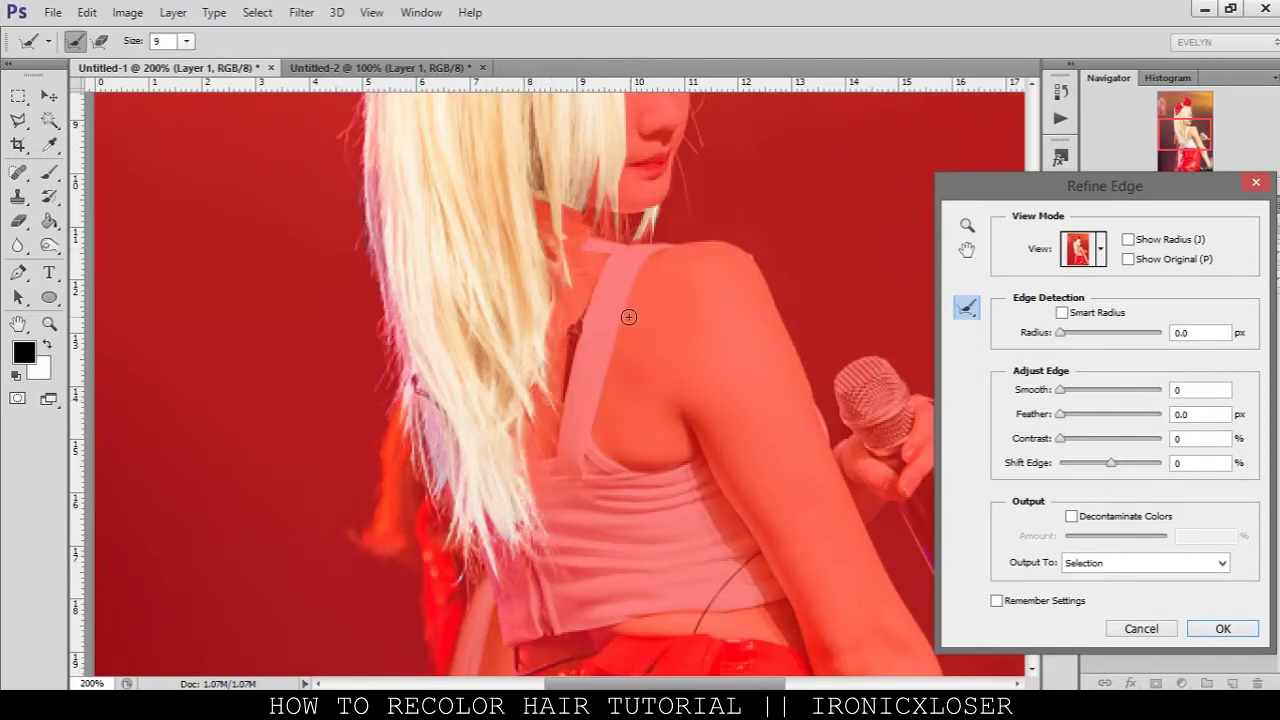
pyautogui.scroll(3, 575, 238)
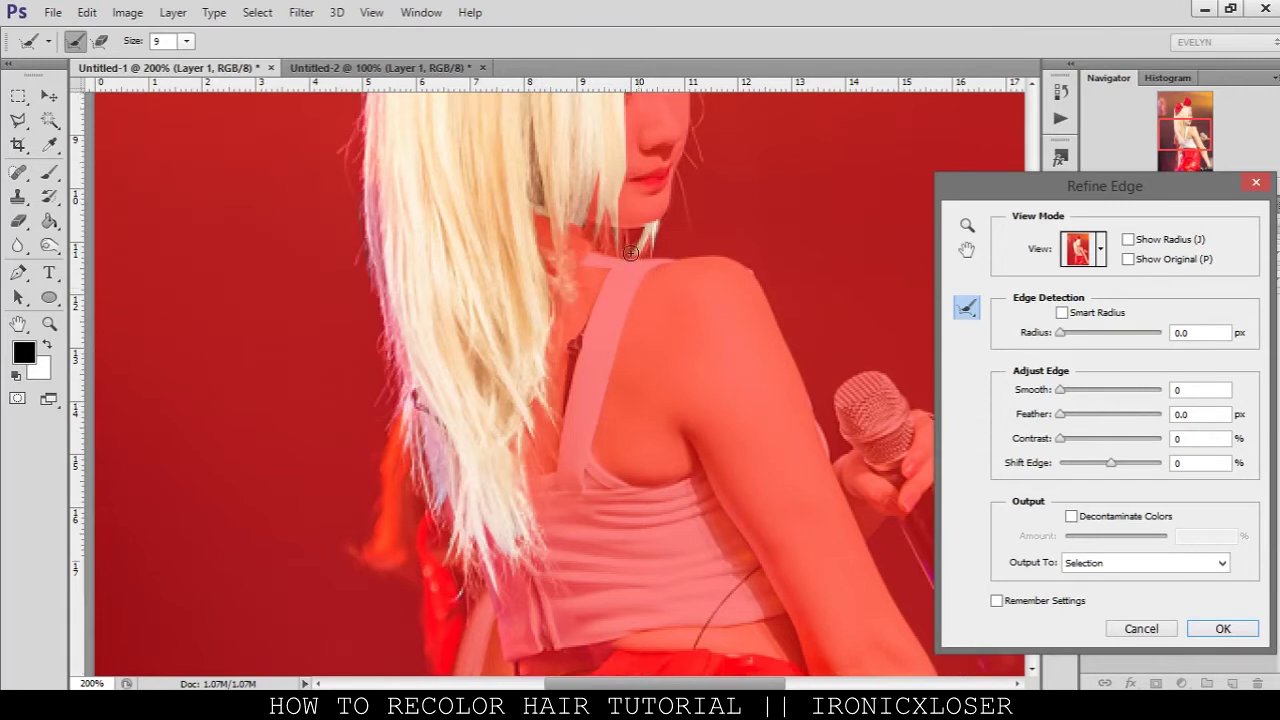
pyautogui.moveTo(596, 234)
pyautogui.mouseDown()
pyautogui.moveTo(622, 317)
pyautogui.moveTo(606, 279)
pyautogui.moveTo(642, 316)
pyautogui.mouseUp()
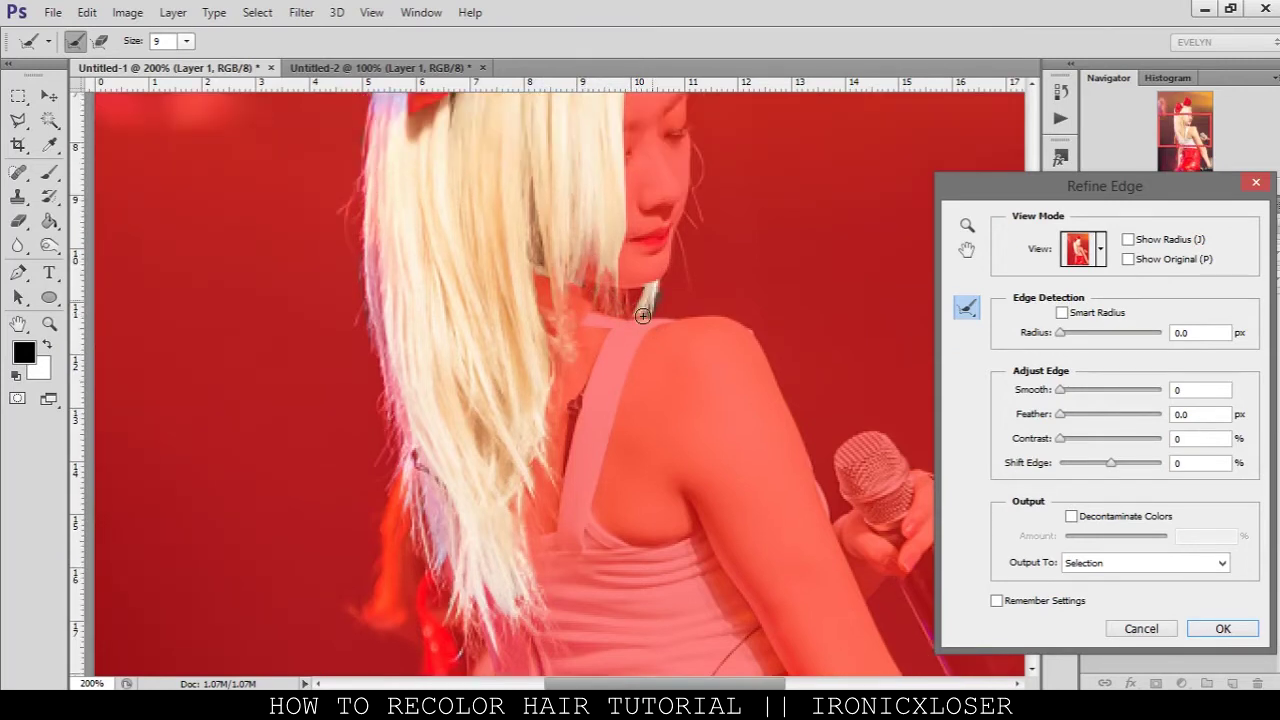
pyautogui.scroll(7, 700, 280)
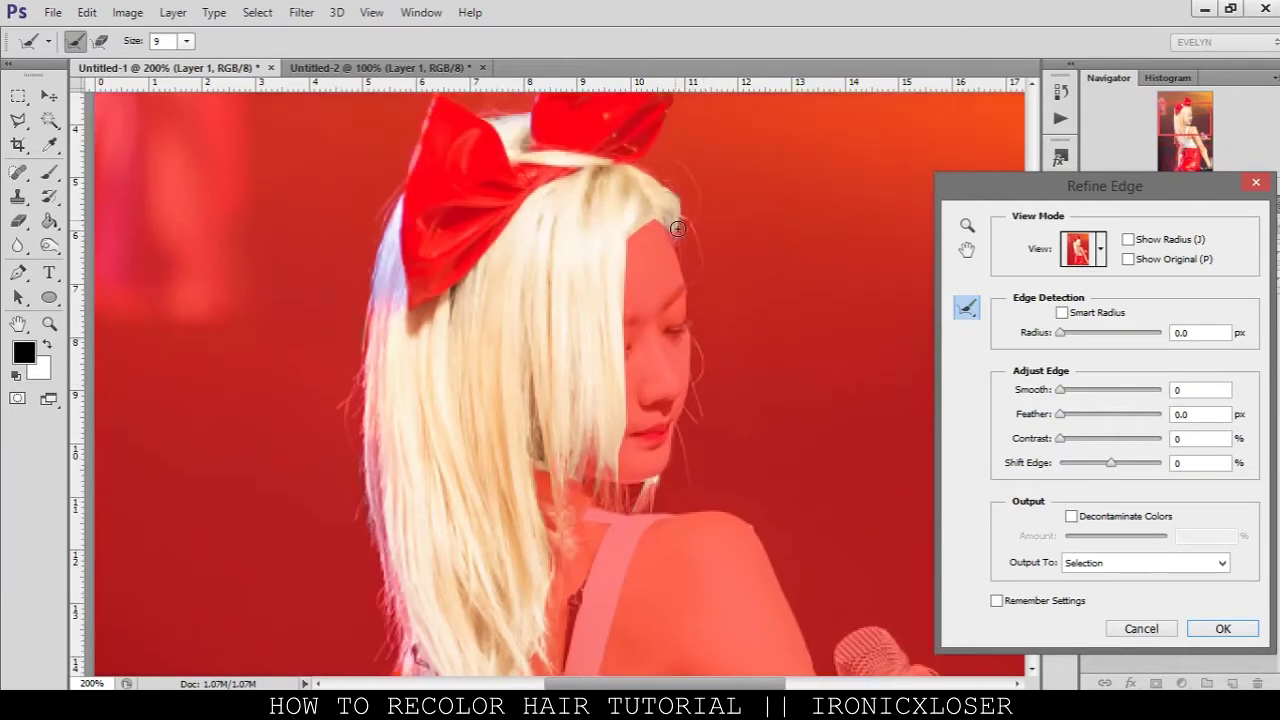
pyautogui.moveTo(640, 166)
pyautogui.mouseDown()
pyautogui.moveTo(641, 224)
pyautogui.moveTo(649, 208)
pyautogui.moveTo(636, 263)
pyautogui.mouseUp()
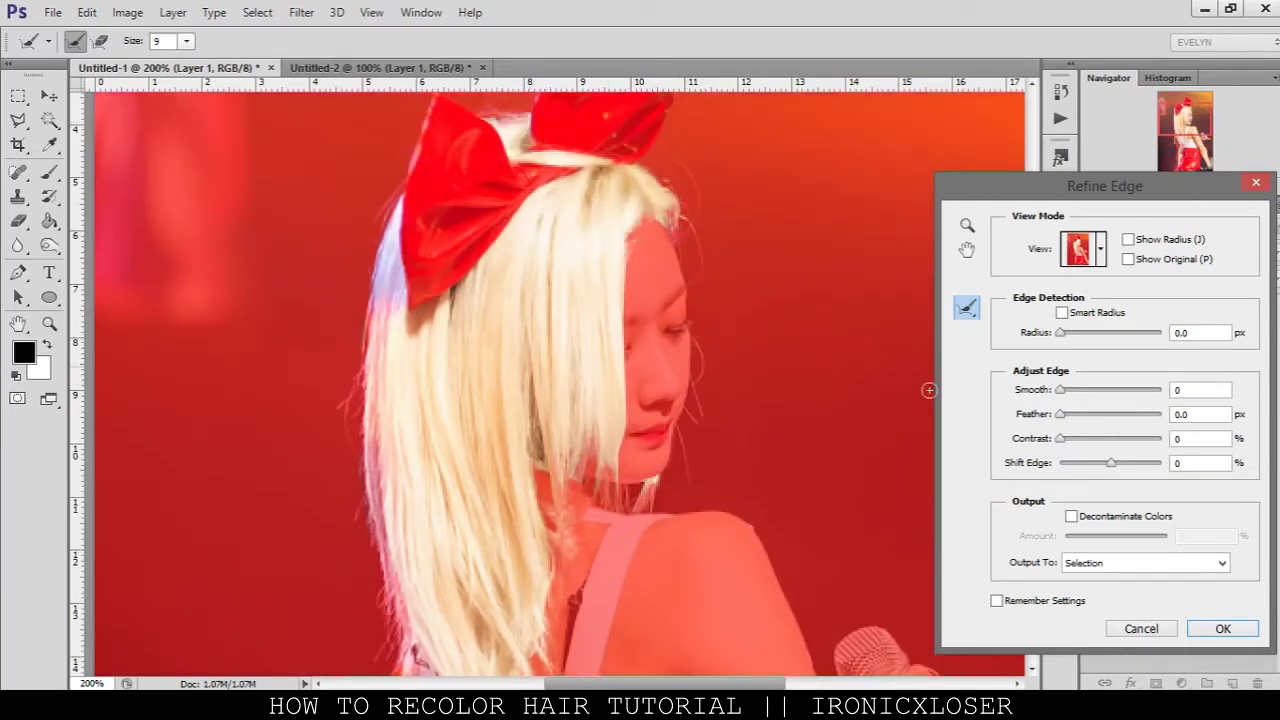
# Set Shift Edge to +27%, refine the hair edge along the face, and apply the refinement to the selection
pyautogui.click(1060, 443)
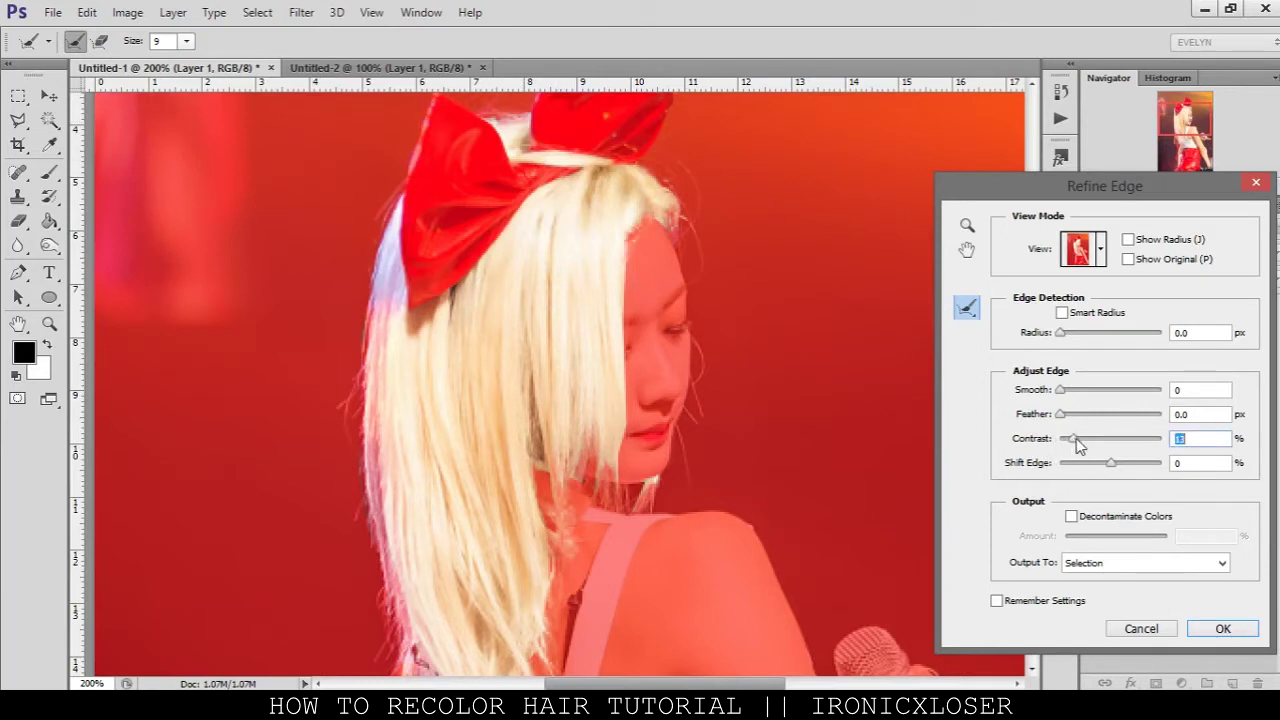
pyautogui.moveTo(1063, 418); pyautogui.dragTo(1001, 426)
pyautogui.click(1063, 392)
pyautogui.moveTo(1113, 467); pyautogui.dragTo(1125, 466)
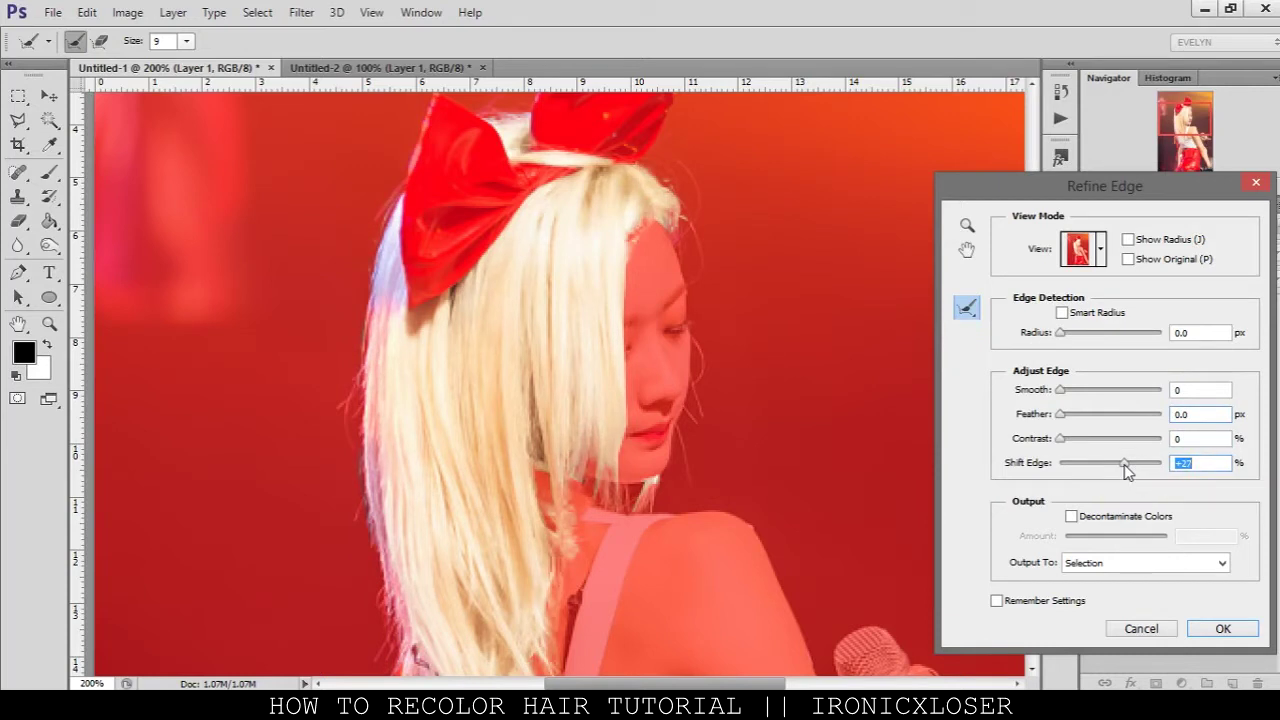
pyautogui.moveTo(632, 261); pyautogui.dragTo(617, 454)
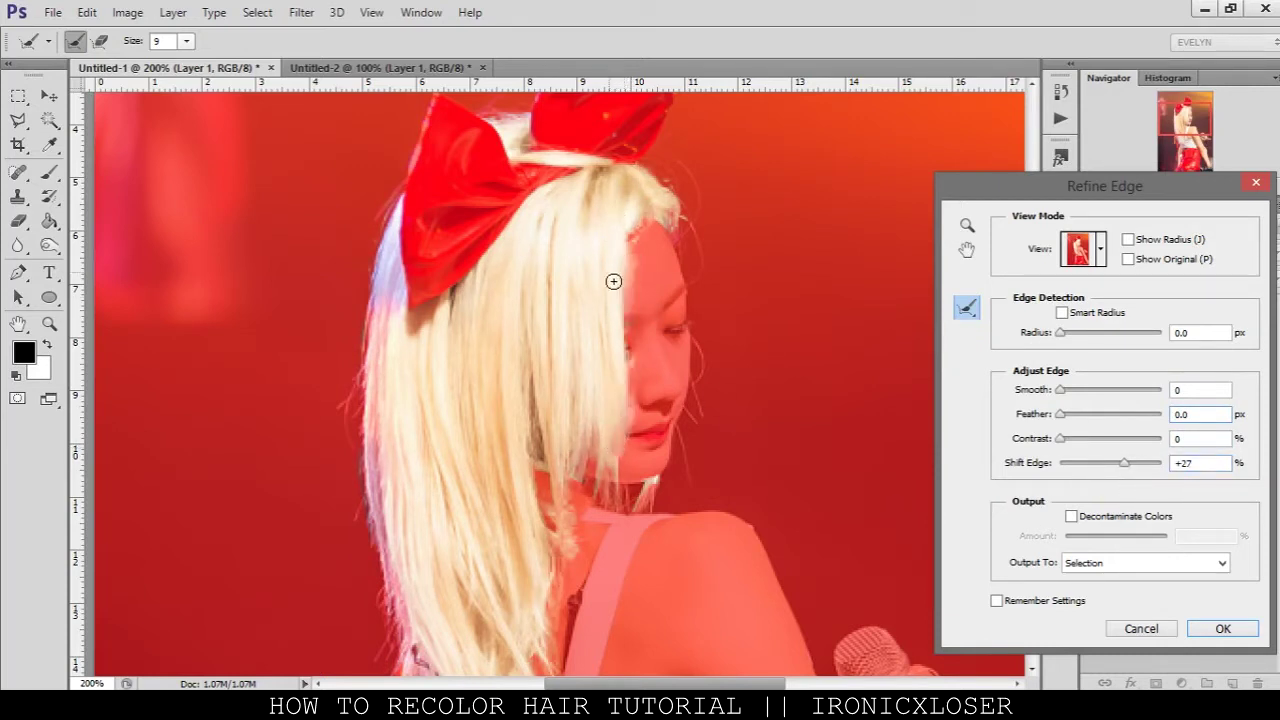
pyautogui.click(1222, 628)
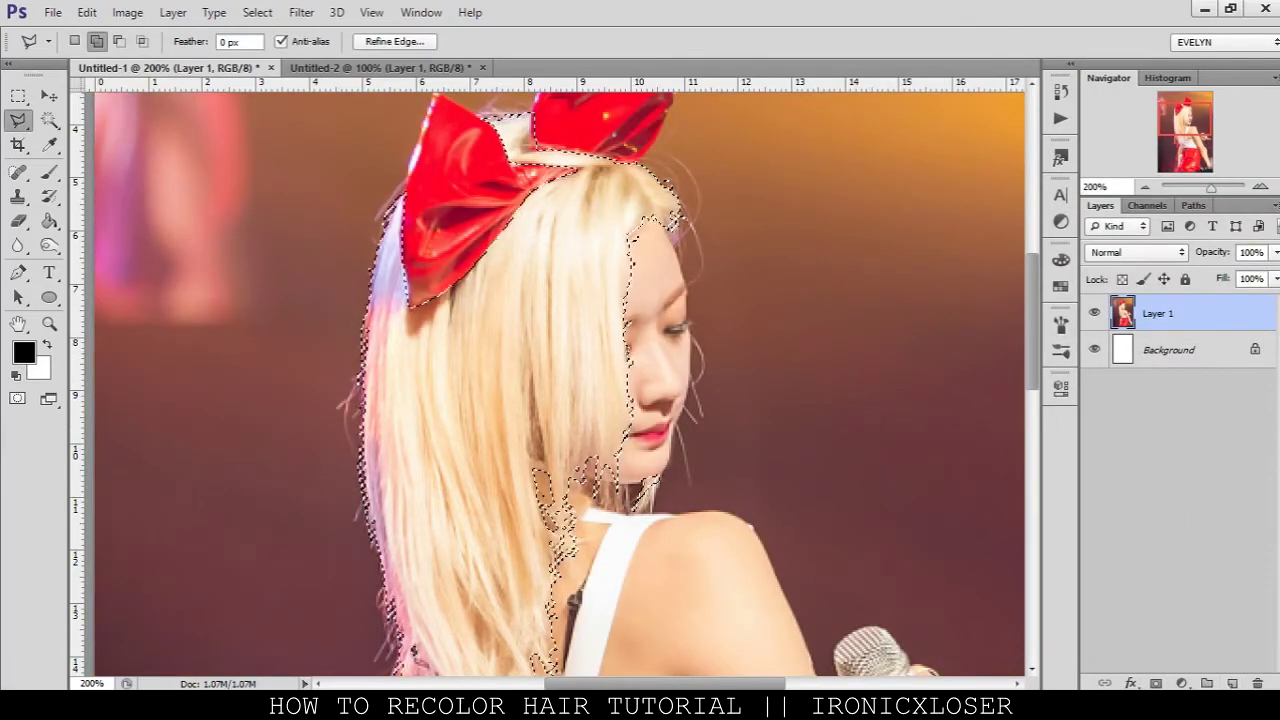
# Add a black (000000) Solid Color fill layer over the selected hair and set its blend mode to Color
pyautogui.click(1181, 684)
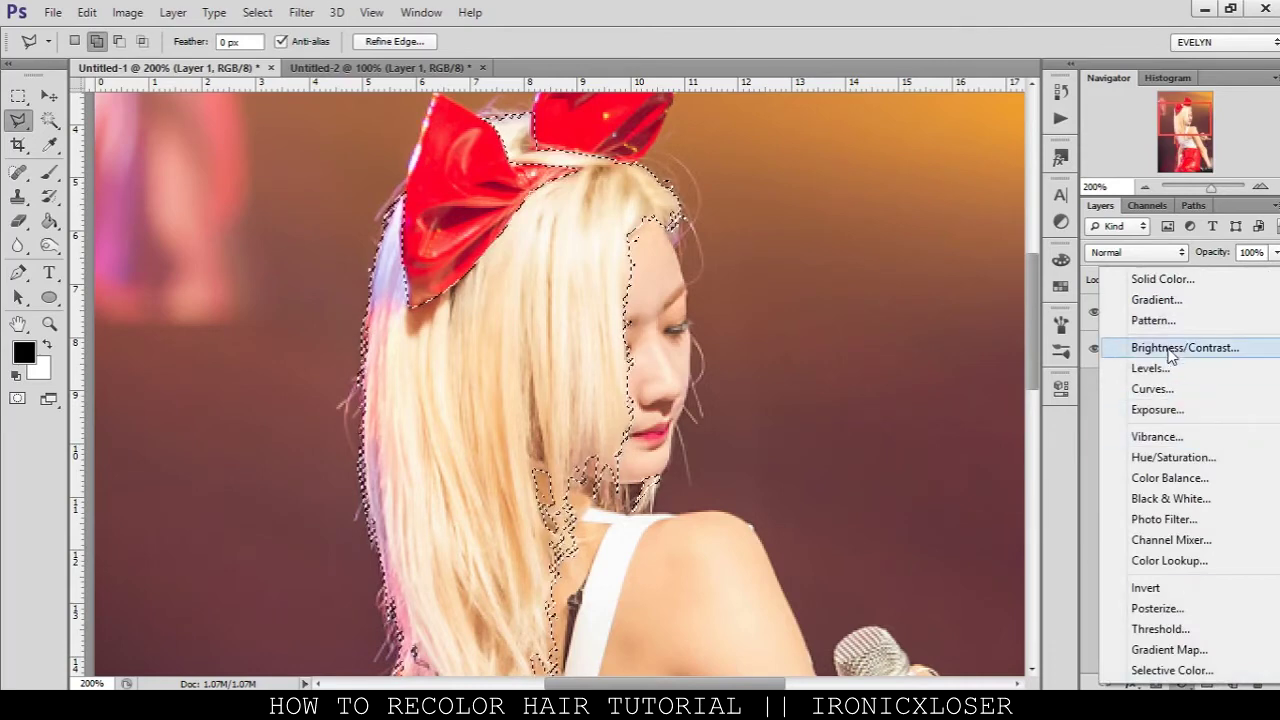
pyautogui.click(1160, 280)
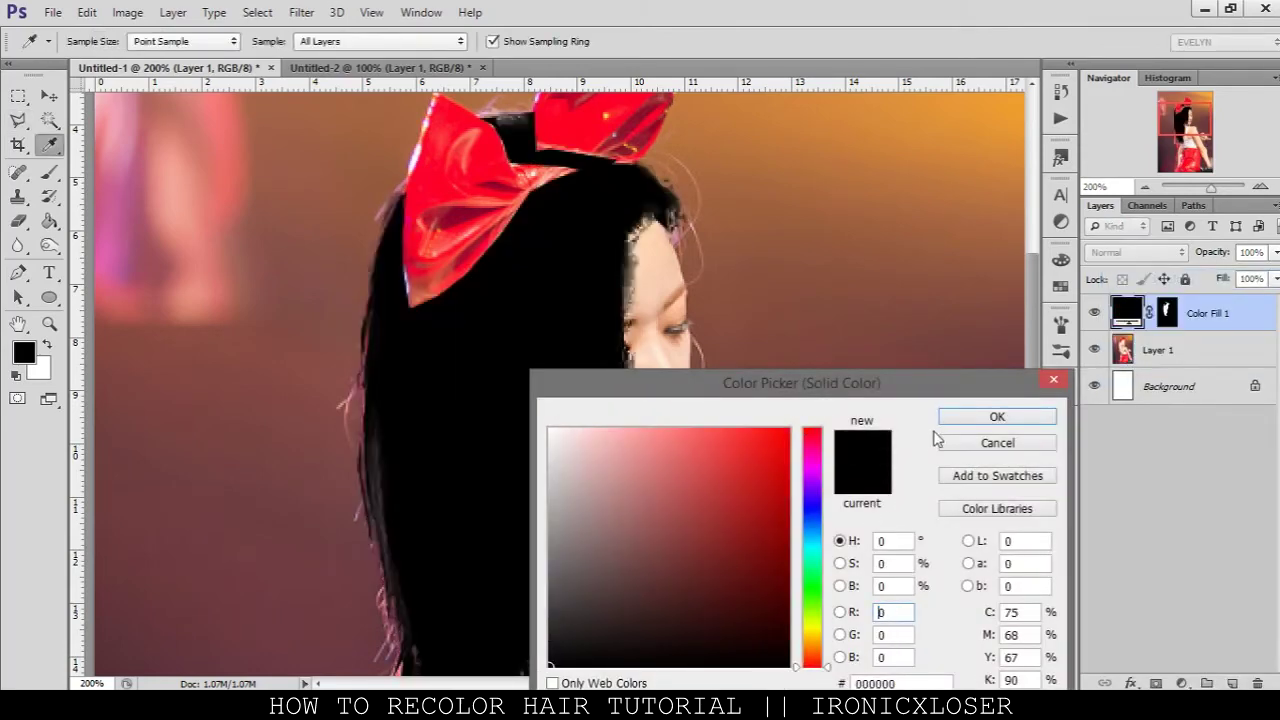
pyautogui.click(948, 424)
pyautogui.click(1135, 252)
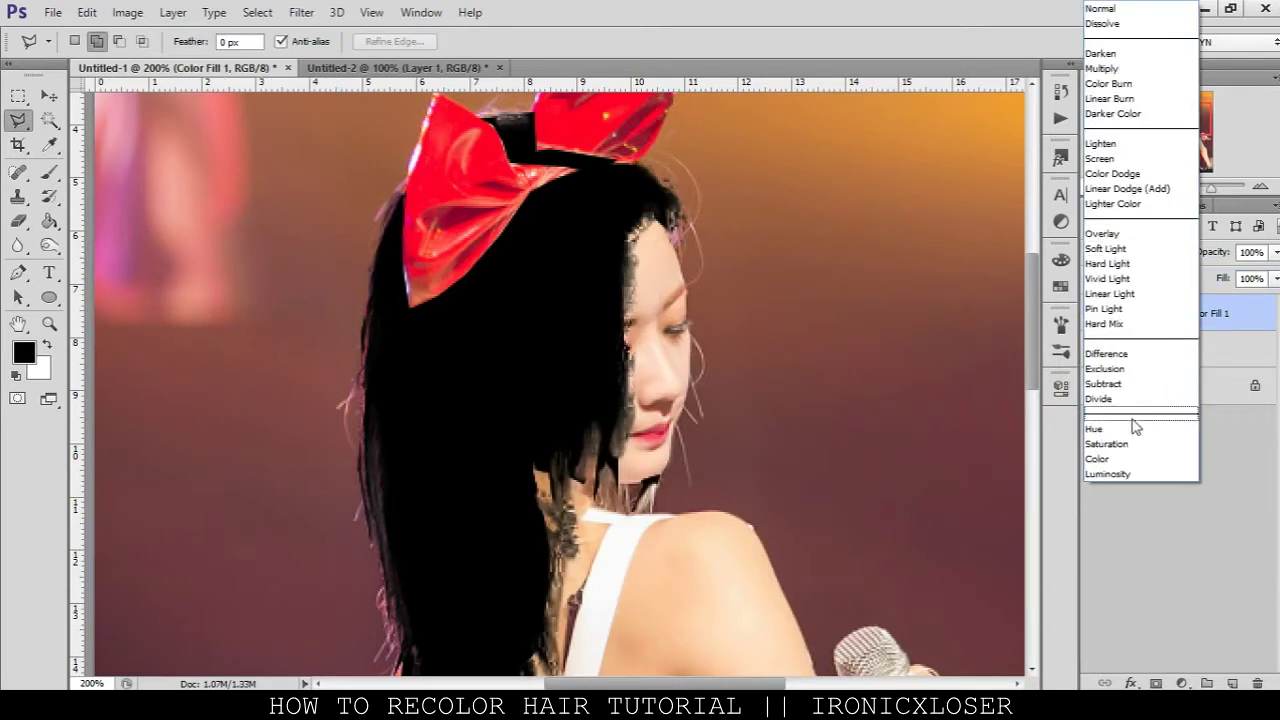
pyautogui.click(1098, 459)
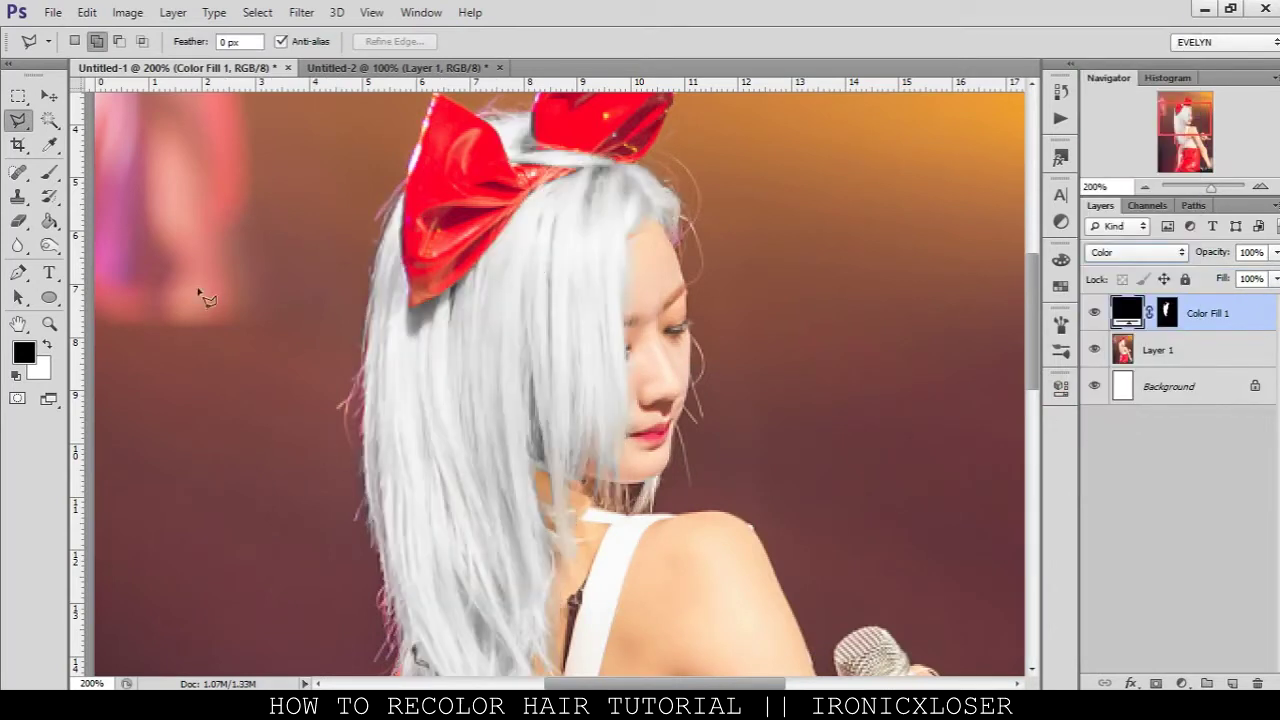
# Load the hair selection from the Color Fill 1 mask and add a Gradient fill layer with the light blue-to-green gradient
pyautogui.click(1255, 533)
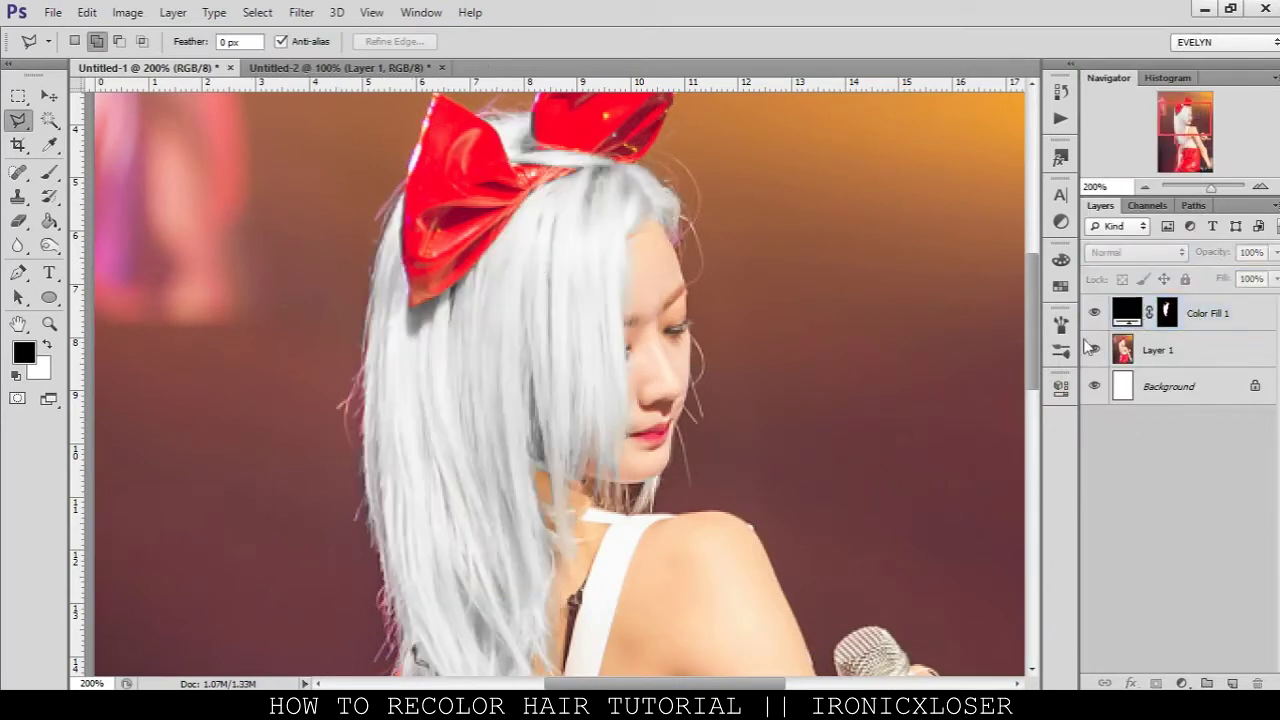
pyautogui.moveTo(1173, 135)
pyautogui.mouseDown()
pyautogui.moveTo(1178, 148)
pyautogui.moveTo(1185, 108)
pyautogui.moveTo(1186, 125)
pyautogui.mouseUp()
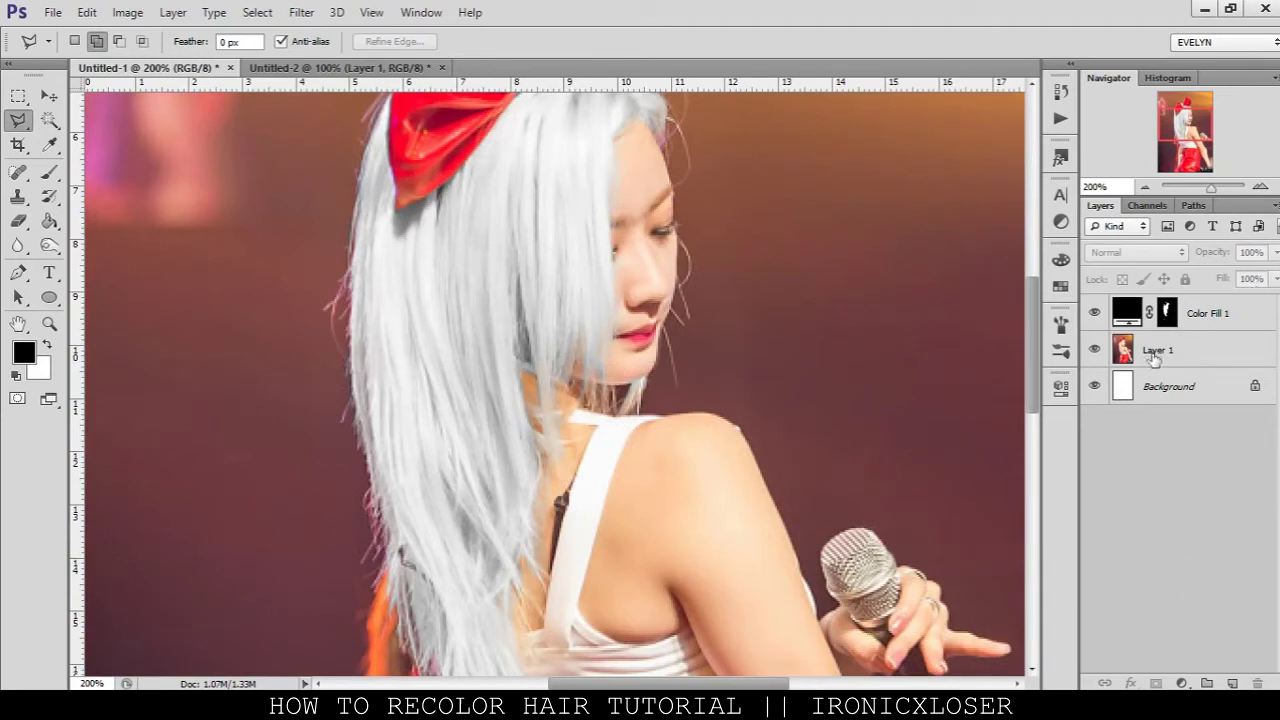
pyautogui.keyDown('ctrl'); pyautogui.click(1168, 316); pyautogui.keyUp('ctrl')
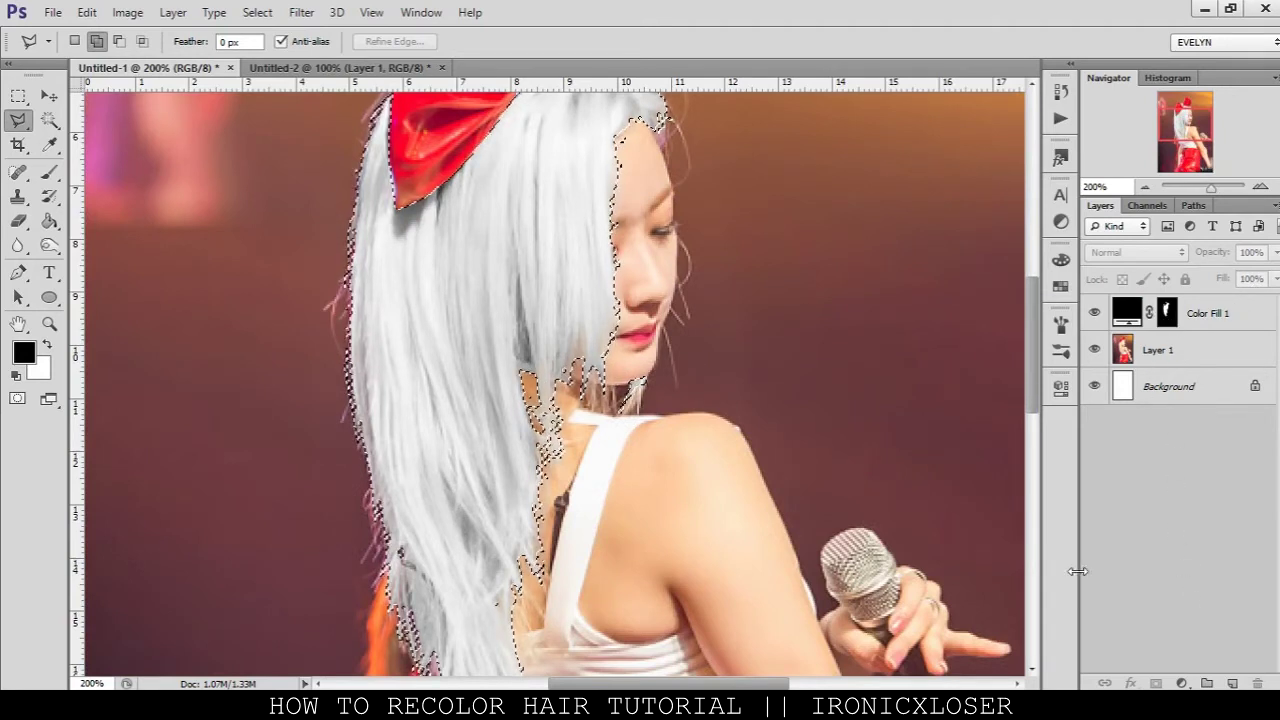
pyautogui.click(1182, 683)
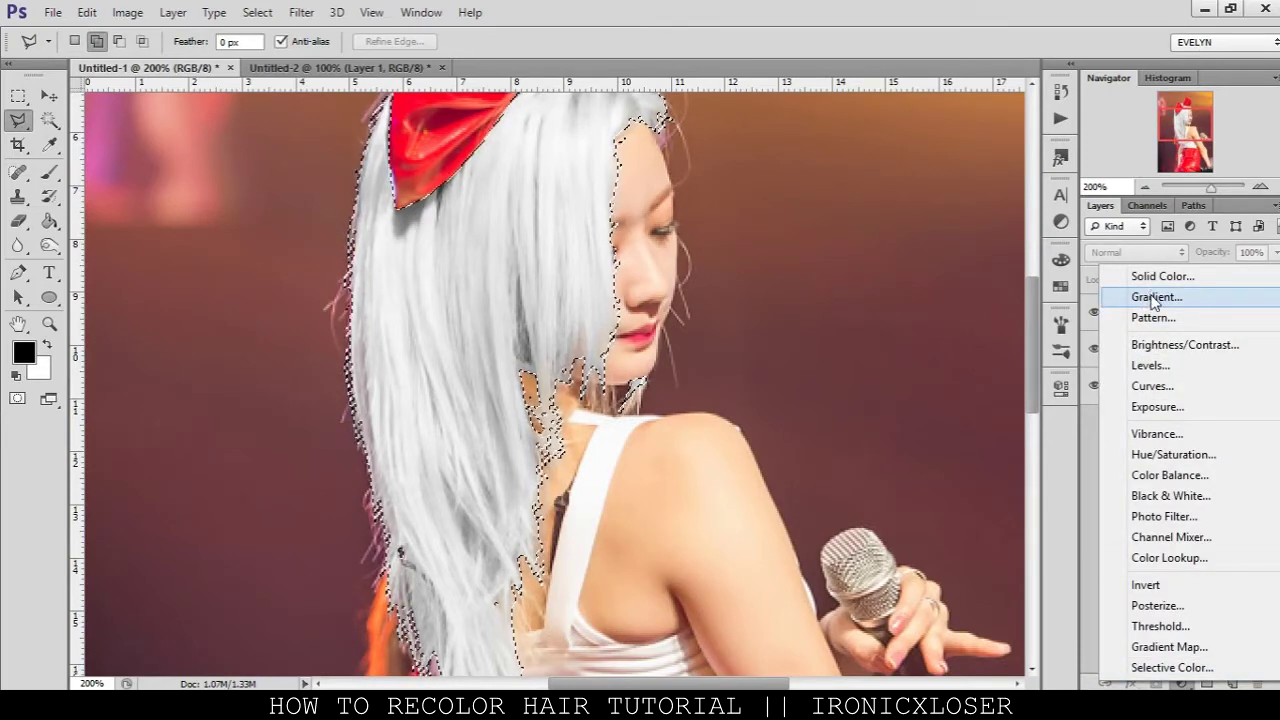
pyautogui.click(1146, 299)
pyautogui.click(1000, 462)
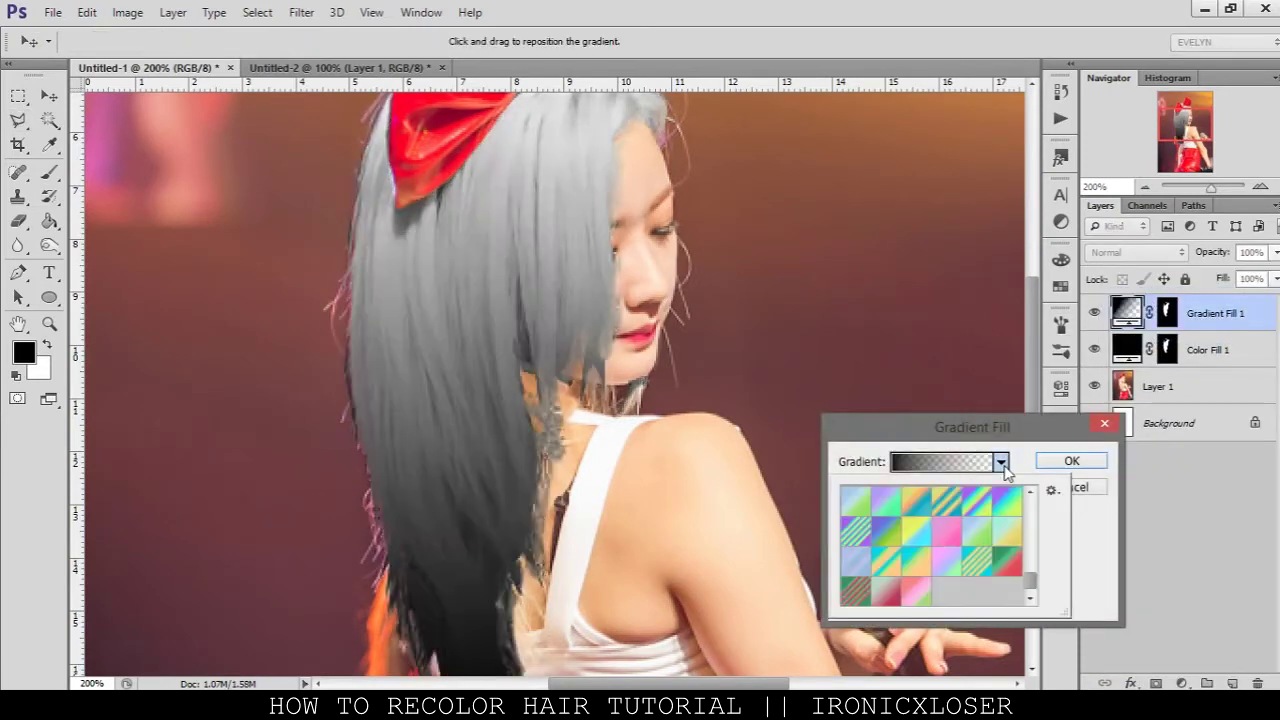
pyautogui.click(980, 533)
pyautogui.click(1064, 467)
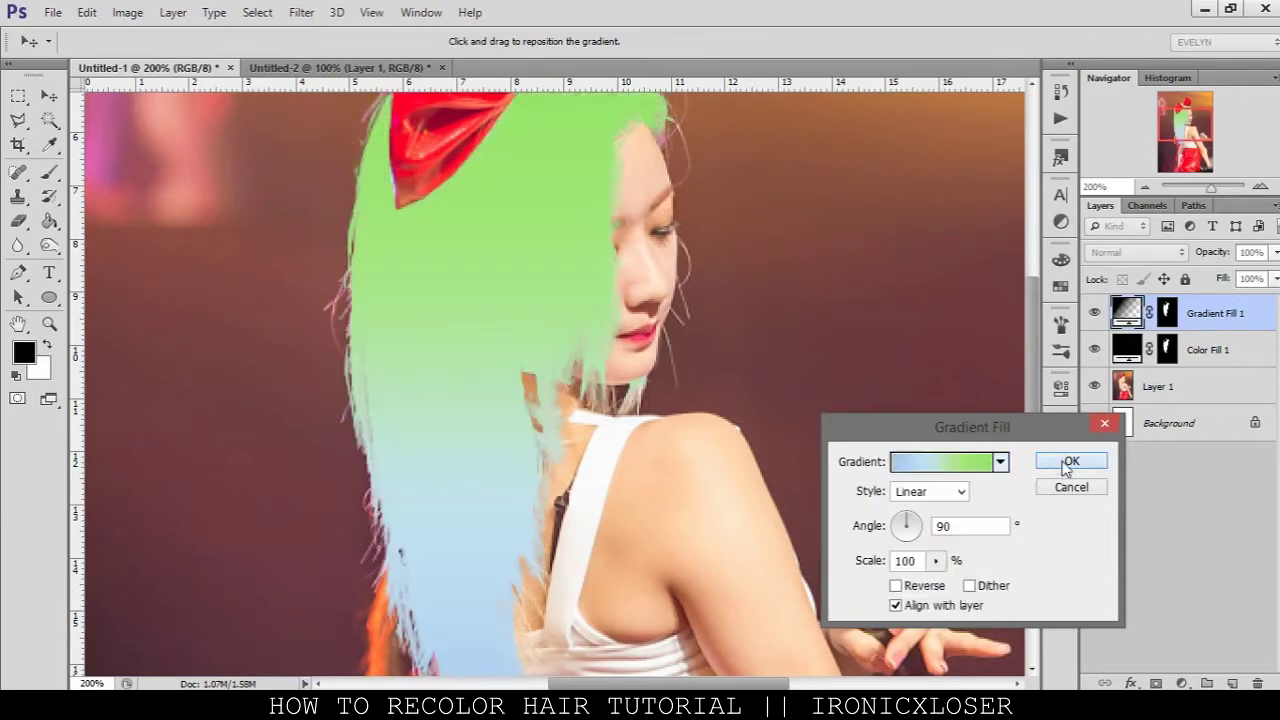
# Confirm the gradient fill over the hair, then set its layer's blend mode to Color and opacity to 48%
pyautogui.click(1068, 462)
pyautogui.click(1140, 252)
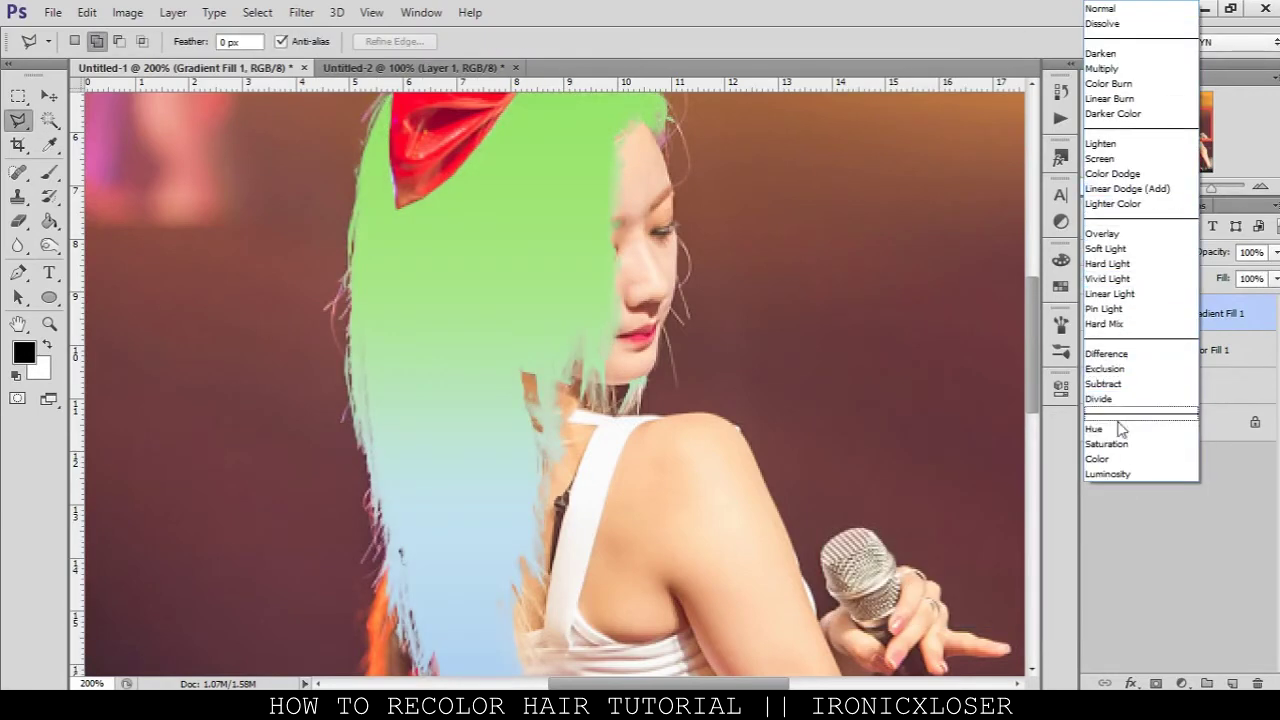
pyautogui.click(1112, 458)
pyautogui.click(1146, 186)
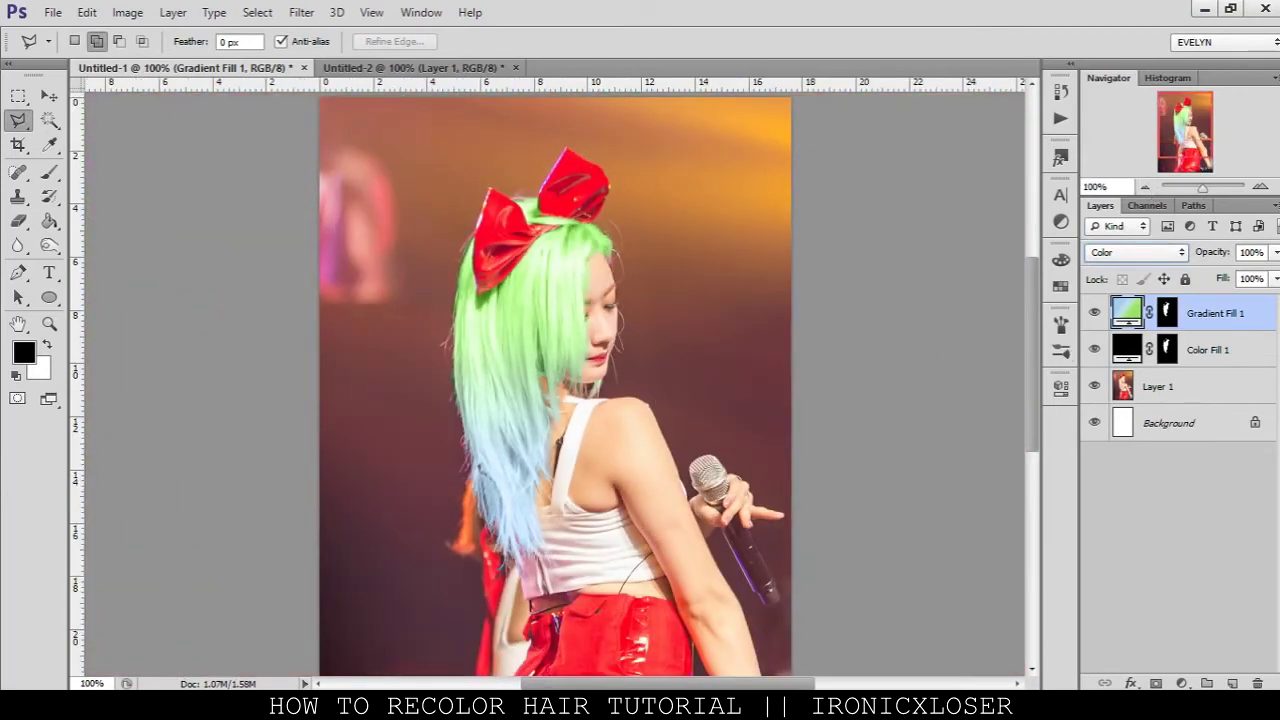
pyautogui.moveTo(1277, 254); pyautogui.dragTo(1220, 280)
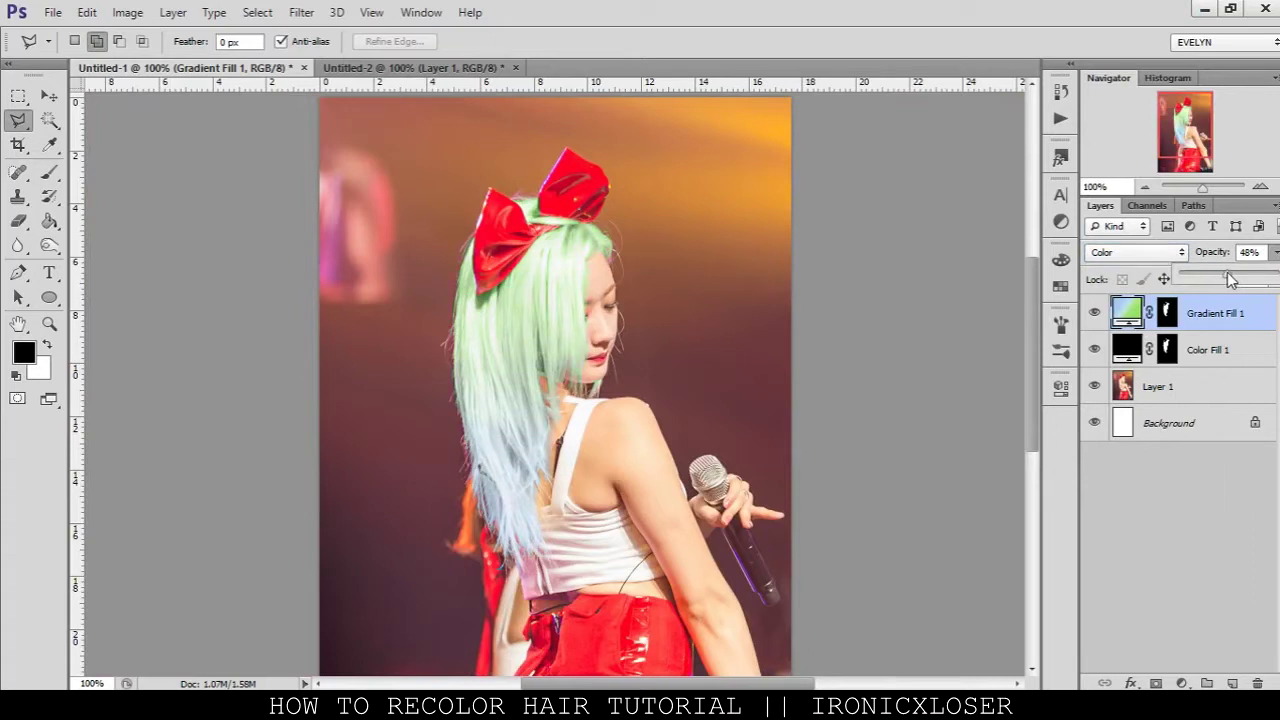
pyautogui.click(1184, 508)
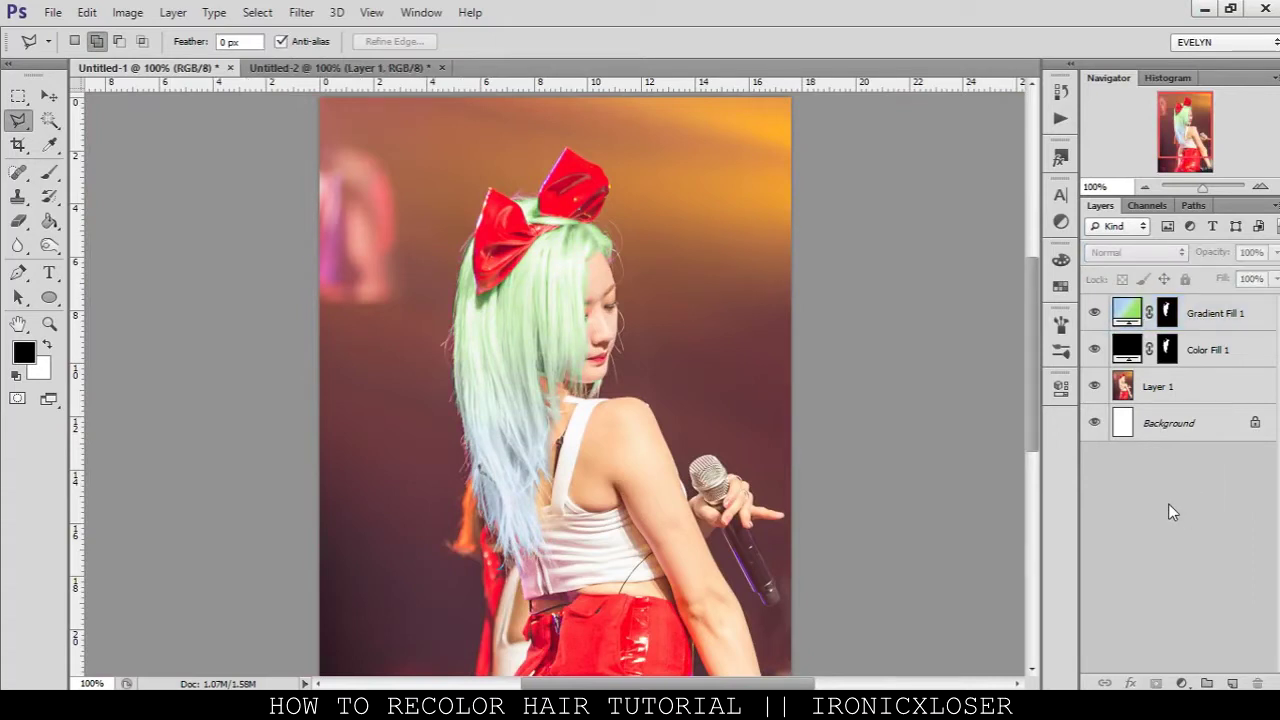
# Duplicate the Gradient Fill 1 layer and set the copy's blend mode to Soft Light
pyautogui.click(1216, 308)
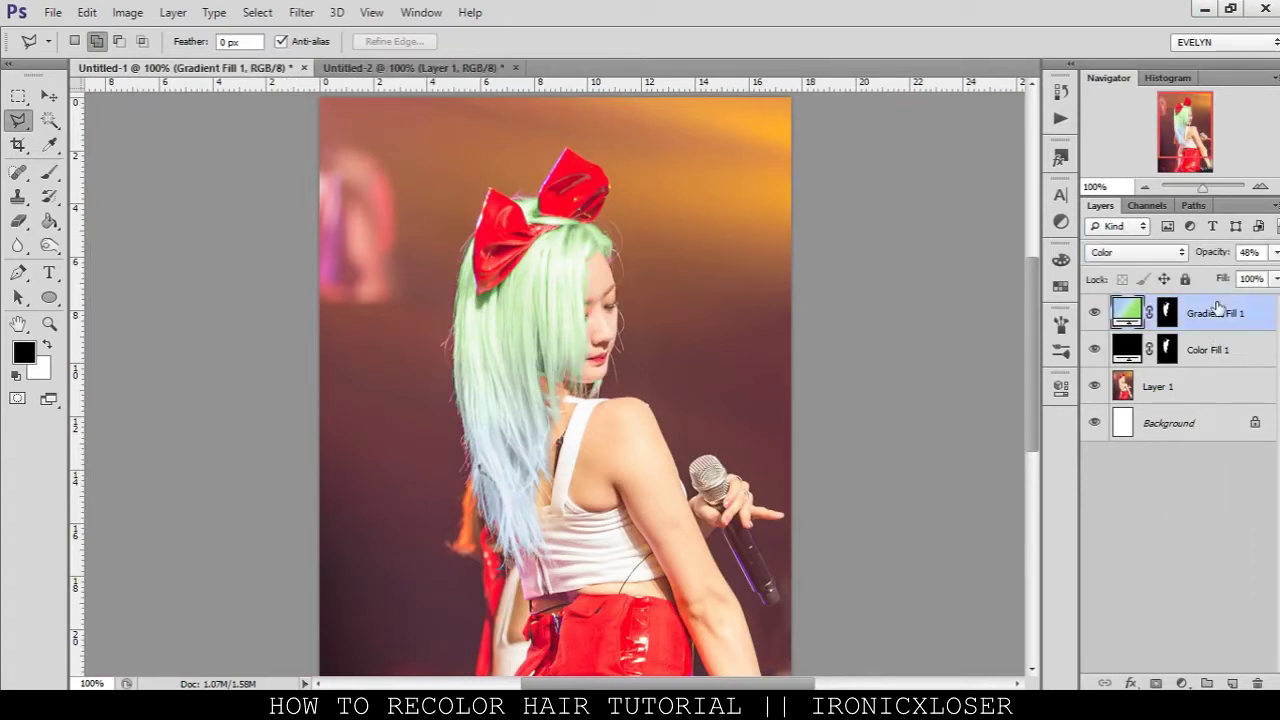
pyautogui.hotkey('ctrl', 'j')
pyautogui.click(1150, 252)
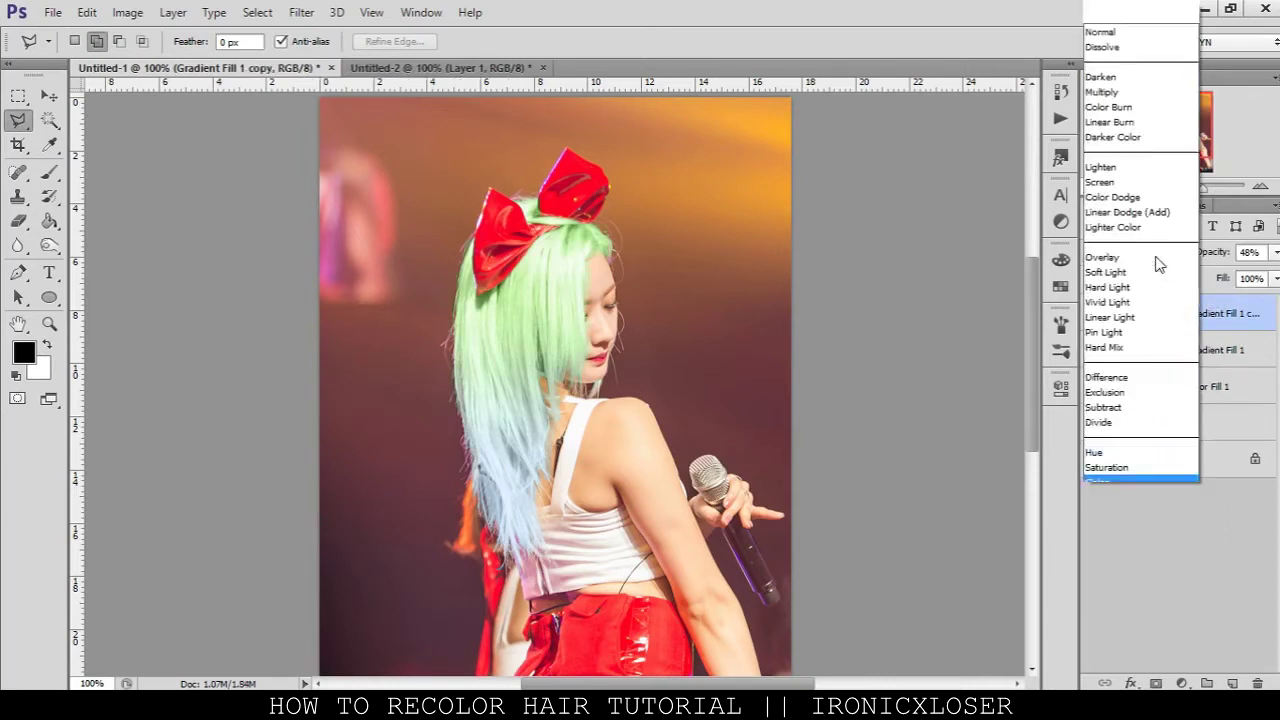
pyautogui.click(1098, 249)
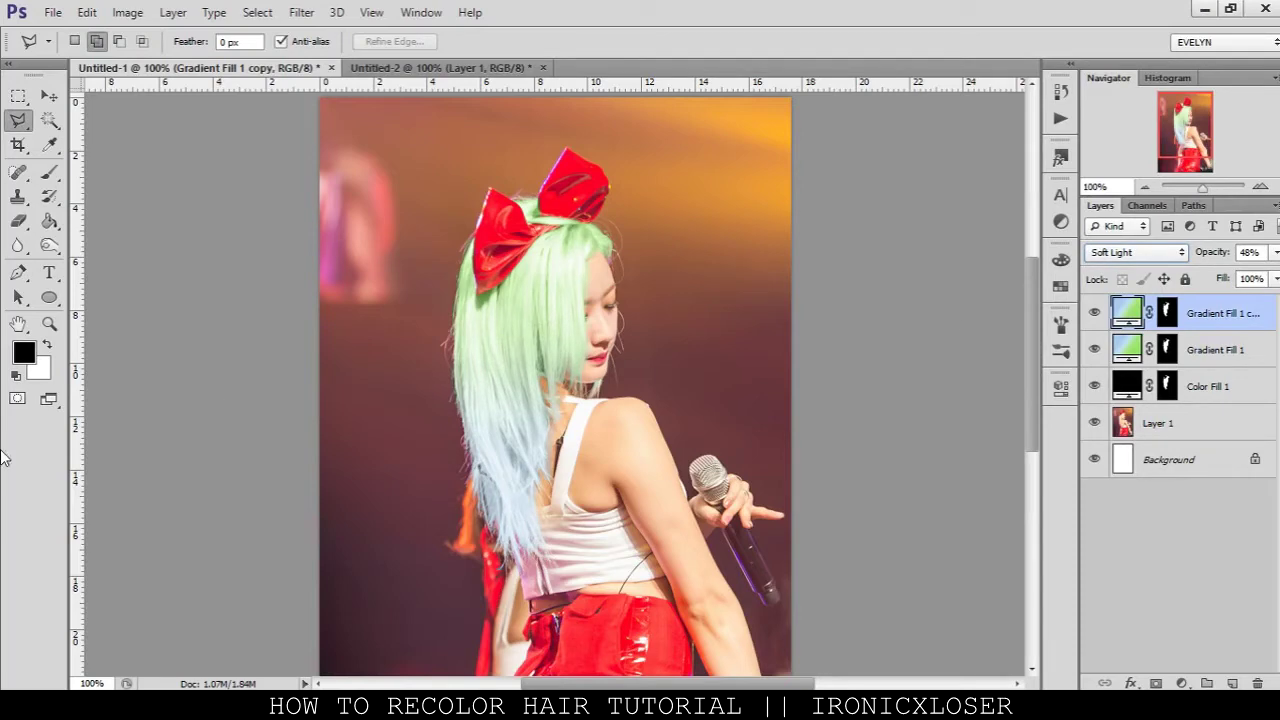
# Hide both gradient fill layers and select the Color Fill 1 layer mask for editing
pyautogui.click(49, 323)
pyautogui.moveTo(488, 411); pyautogui.dragTo(621, 365)
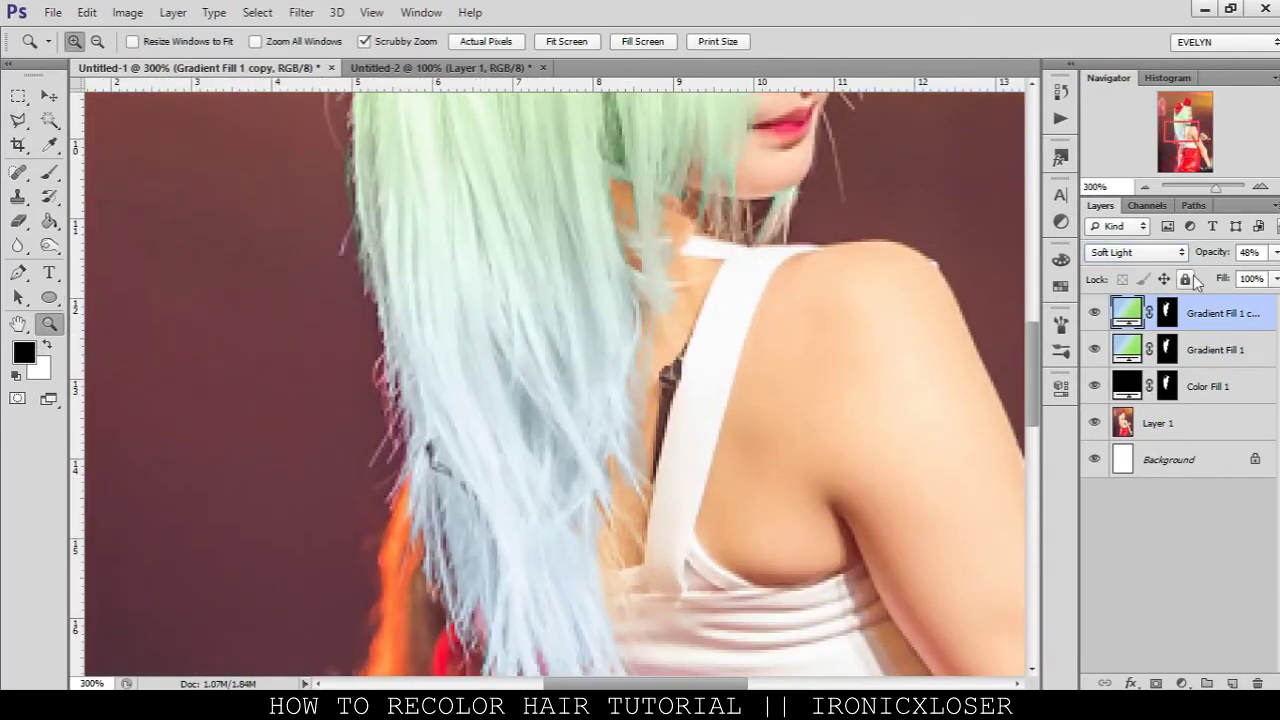
pyautogui.click(1167, 318)
pyautogui.scroll(4, 983, 371)
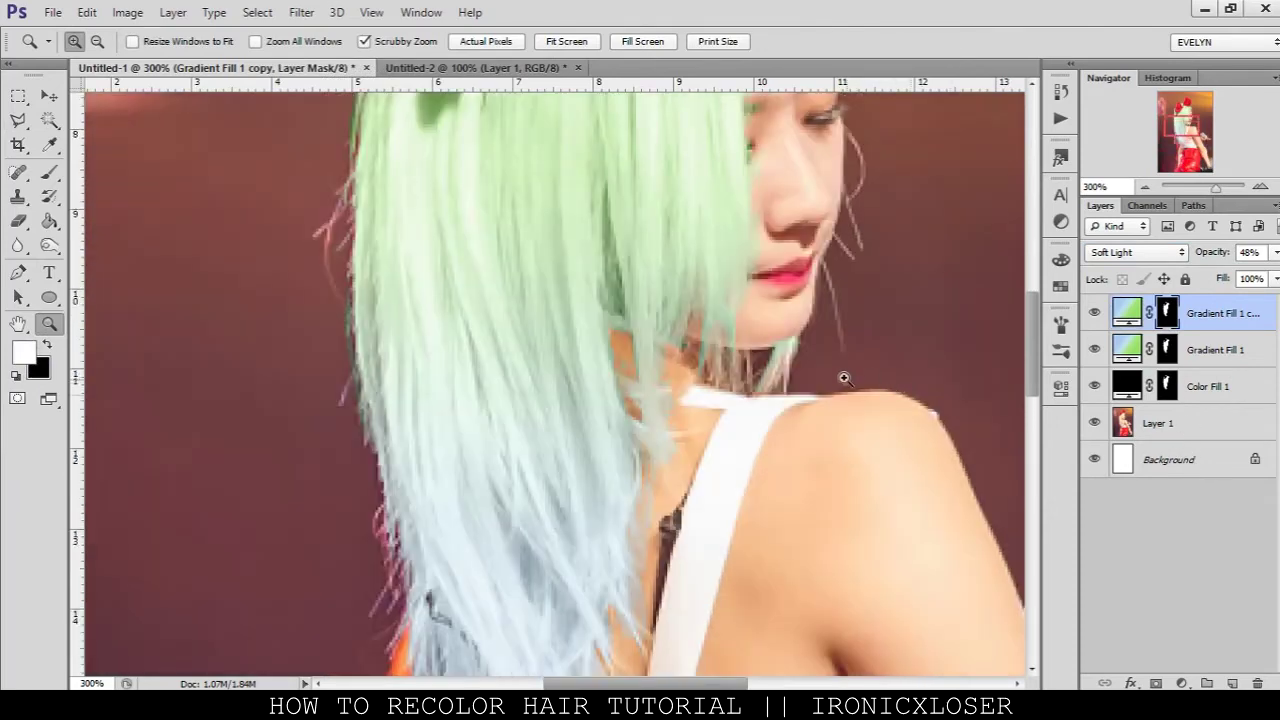
pyautogui.moveTo(1094, 313); pyautogui.dragTo(1094, 349)
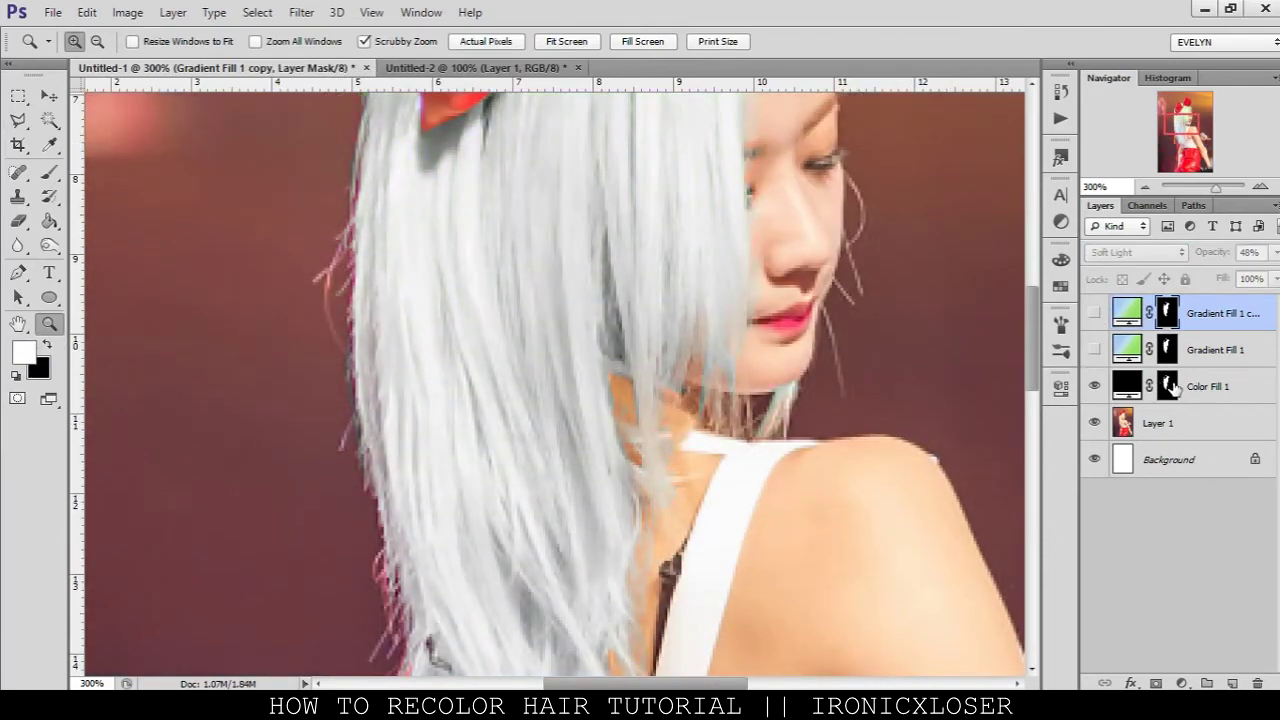
pyautogui.click(1168, 386)
pyautogui.scroll(-2, 690, 425)
# Paint white at 100% opacity on the Color Fill 1 mask, using small soft brushes, over missed hair strands beside the neck and under the chin
pyautogui.click(49, 172)
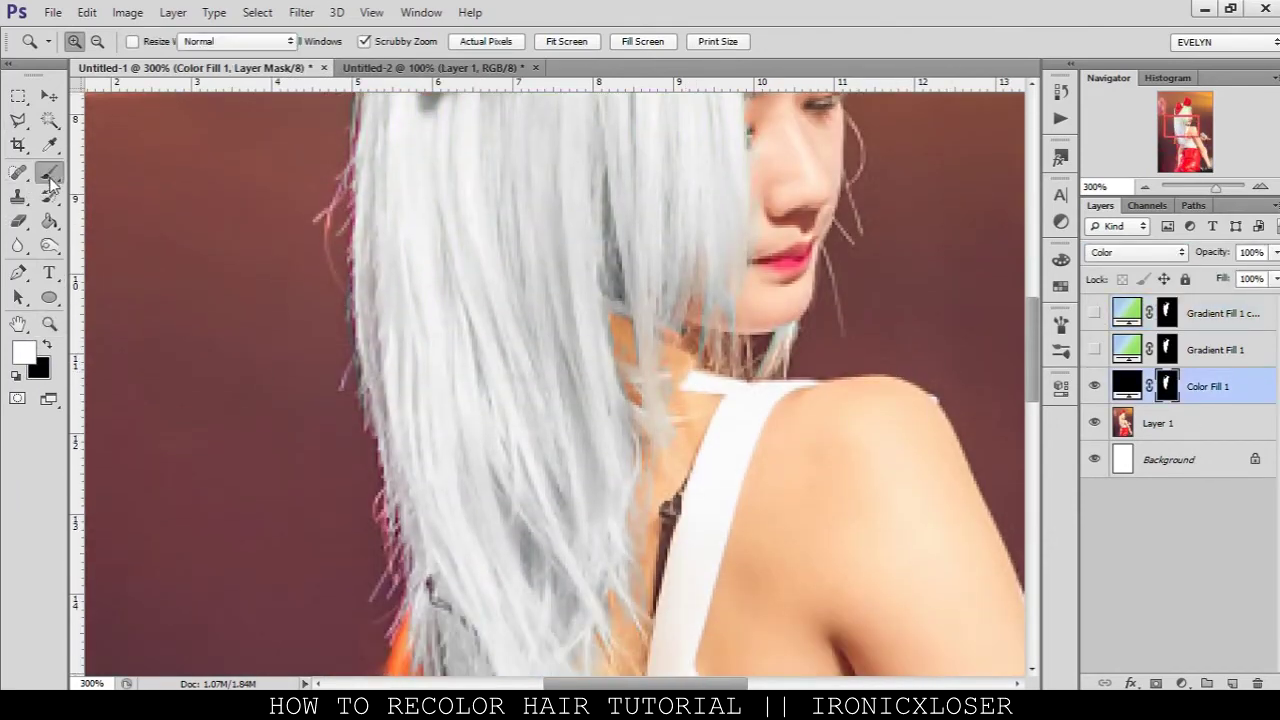
pyautogui.rightClick(882, 362)
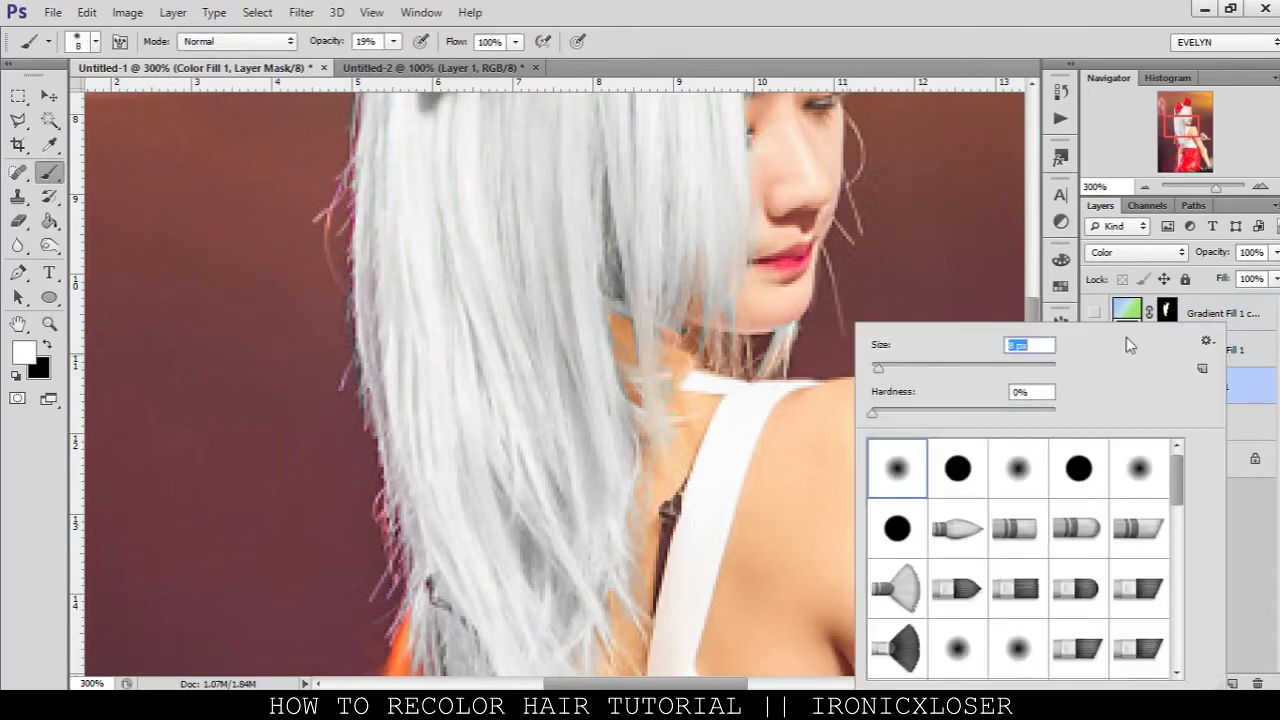
pyautogui.click(1248, 389)
pyautogui.click(1188, 394)
pyautogui.click(1168, 388)
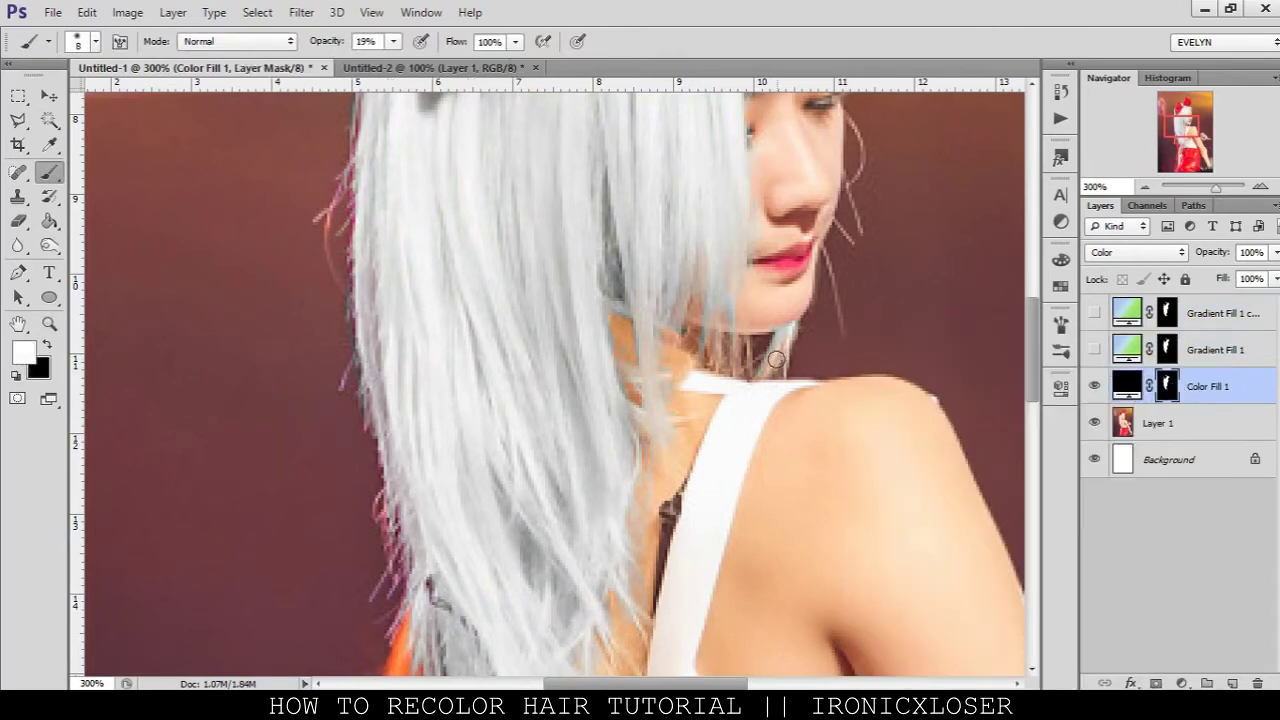
pyautogui.moveTo(330, 40); pyautogui.dragTo(607, 38)
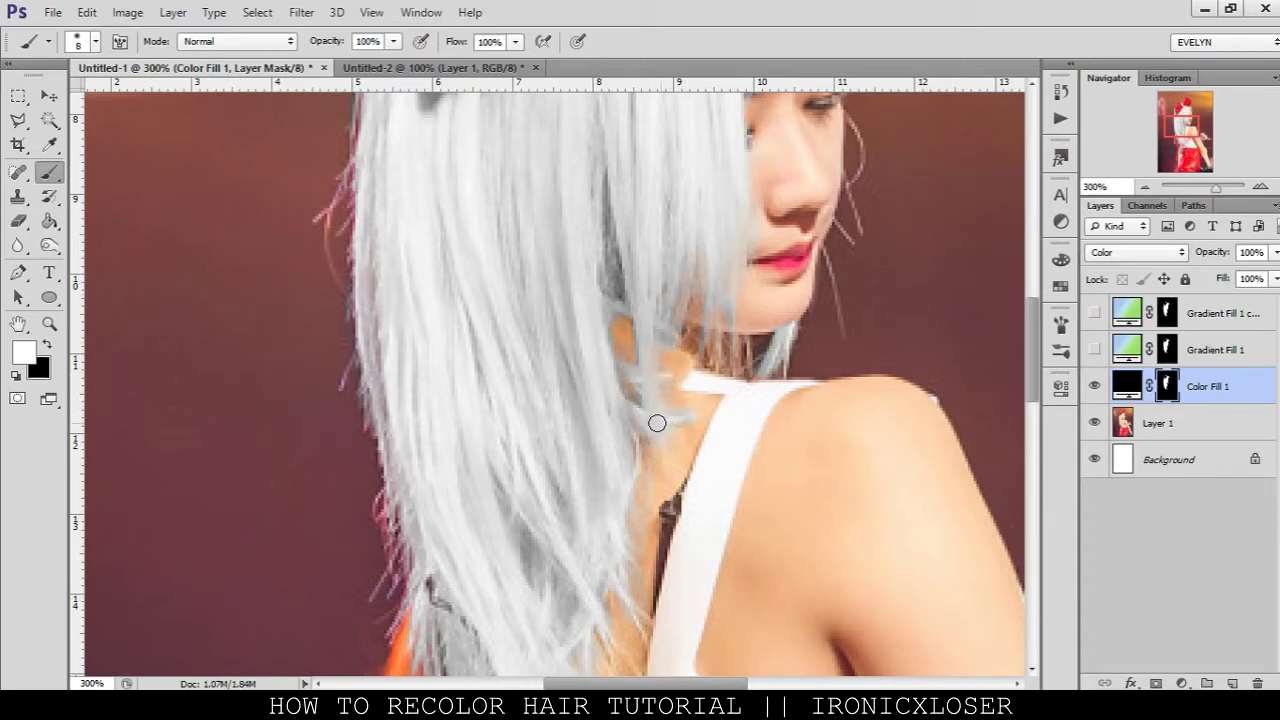
pyautogui.scroll(-4, 602, 456)
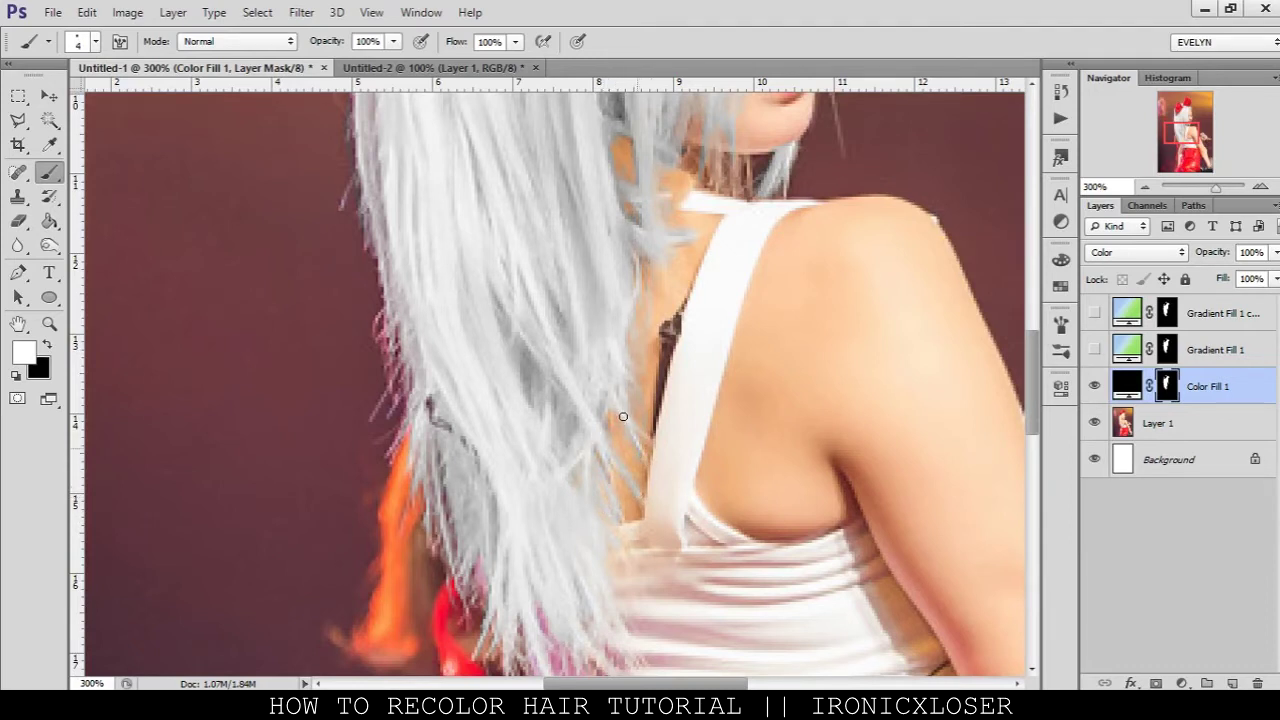
pyautogui.scroll(3, 628, 410)
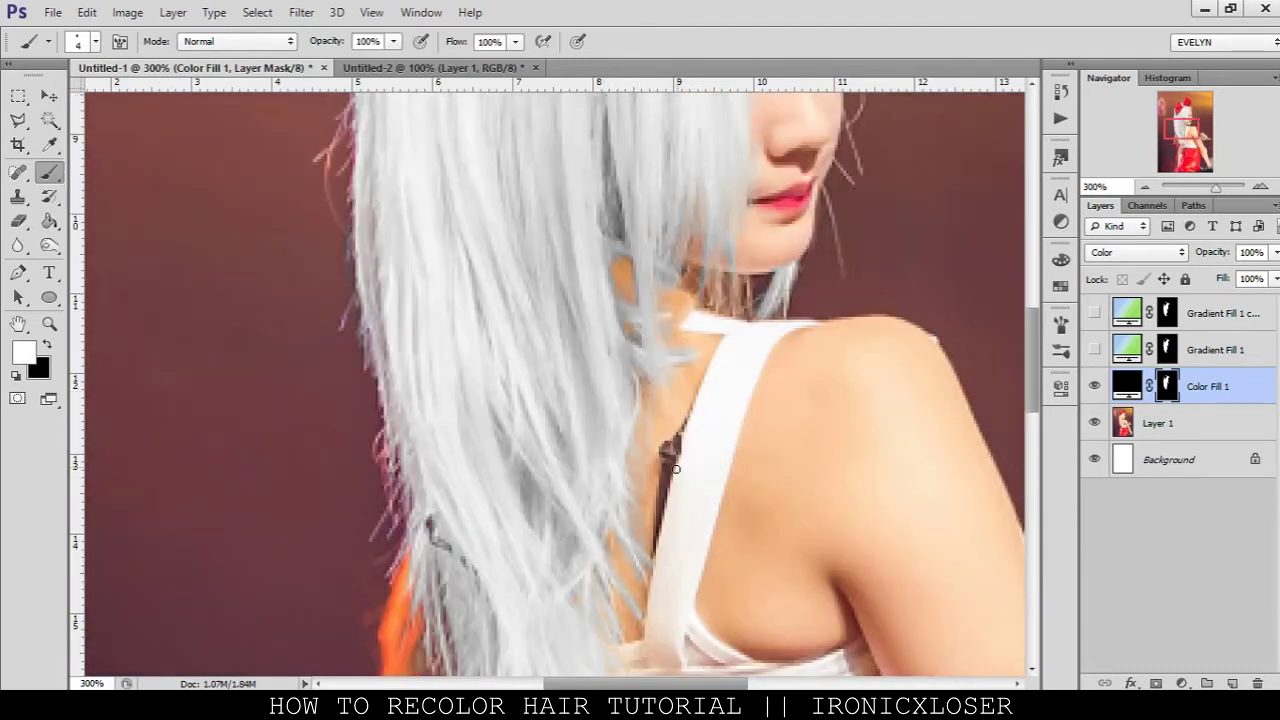
# Paint black on the Color Fill 1 mask with a 28 px soft brush around the white shoulder strap and adjacent skin
pyautogui.press('x')
pyautogui.rightClick(686, 433)
pyautogui.click(729, 368)
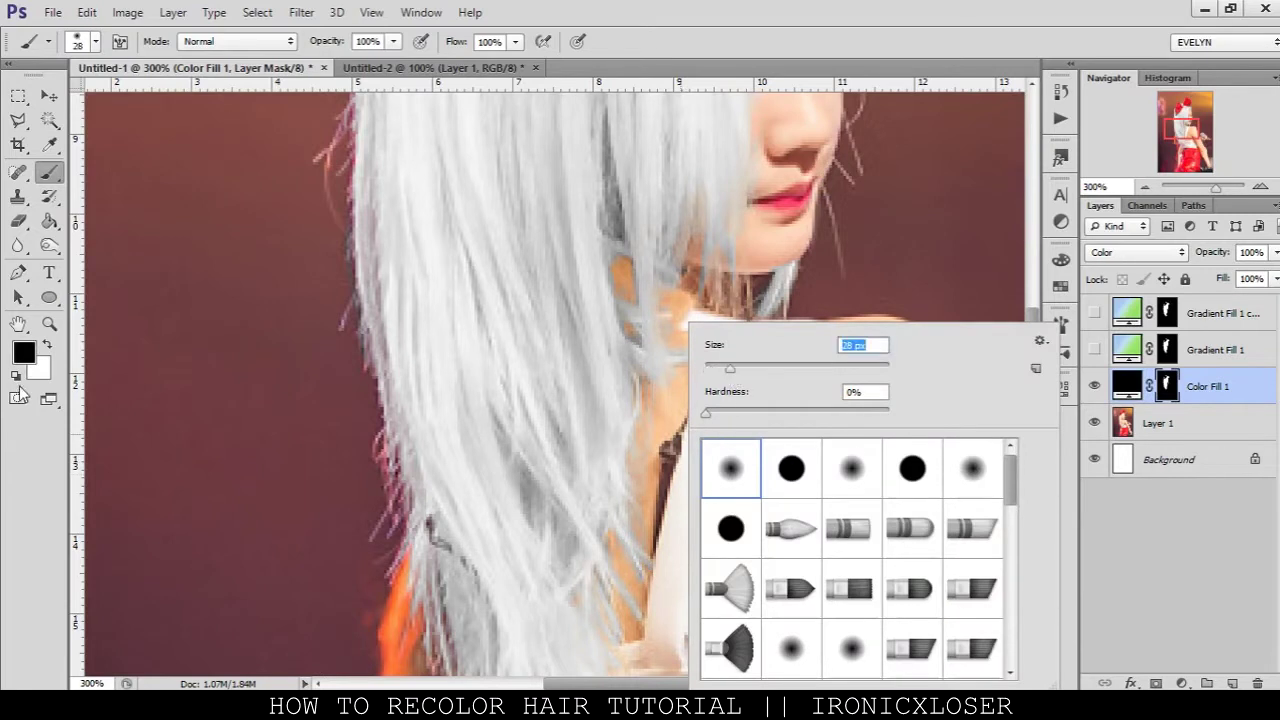
pyautogui.press('Return')
pyautogui.moveTo(659, 447)
pyautogui.mouseDown()
pyautogui.moveTo(682, 490)
pyautogui.moveTo(670, 529)
pyautogui.moveTo(657, 513)
pyautogui.moveTo(697, 457)
pyautogui.mouseUp()
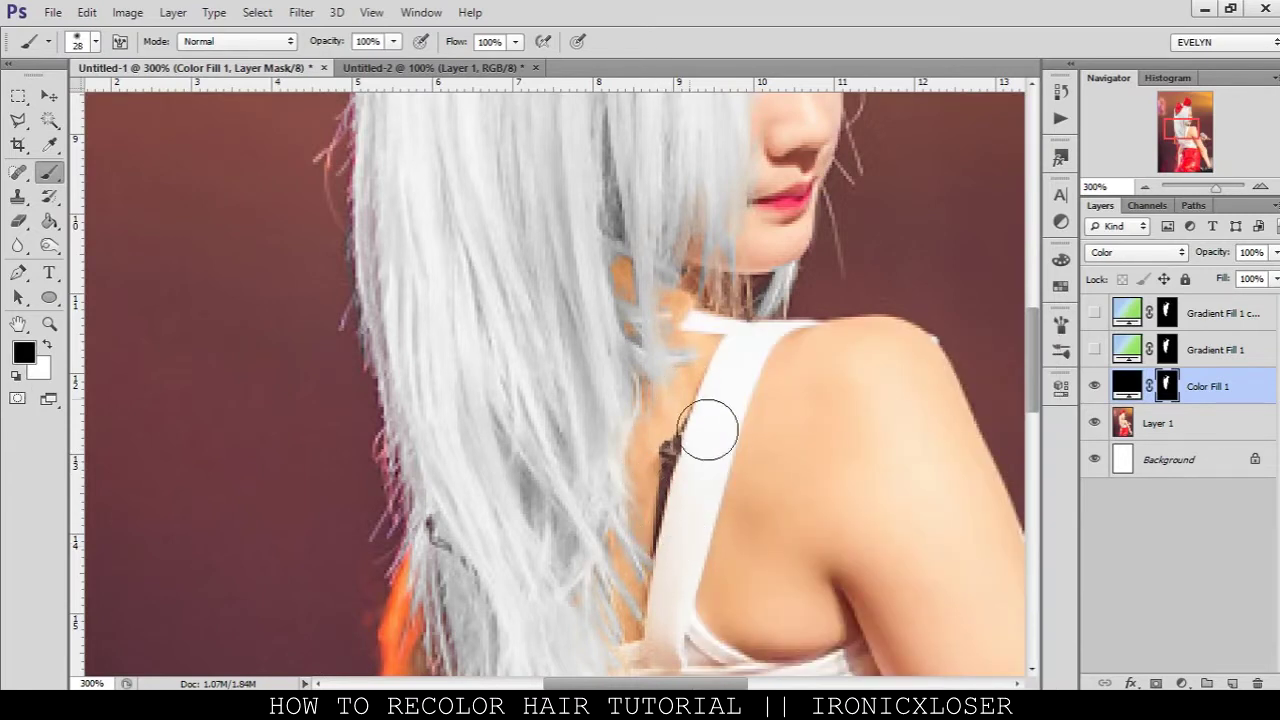
# With a 7 px brush on the Color Fill 1 mask, paint black over the red bow's knot and white over the hair at the temple
pyautogui.scroll(1, 841, 301)
pyautogui.scroll(5, 841, 301)
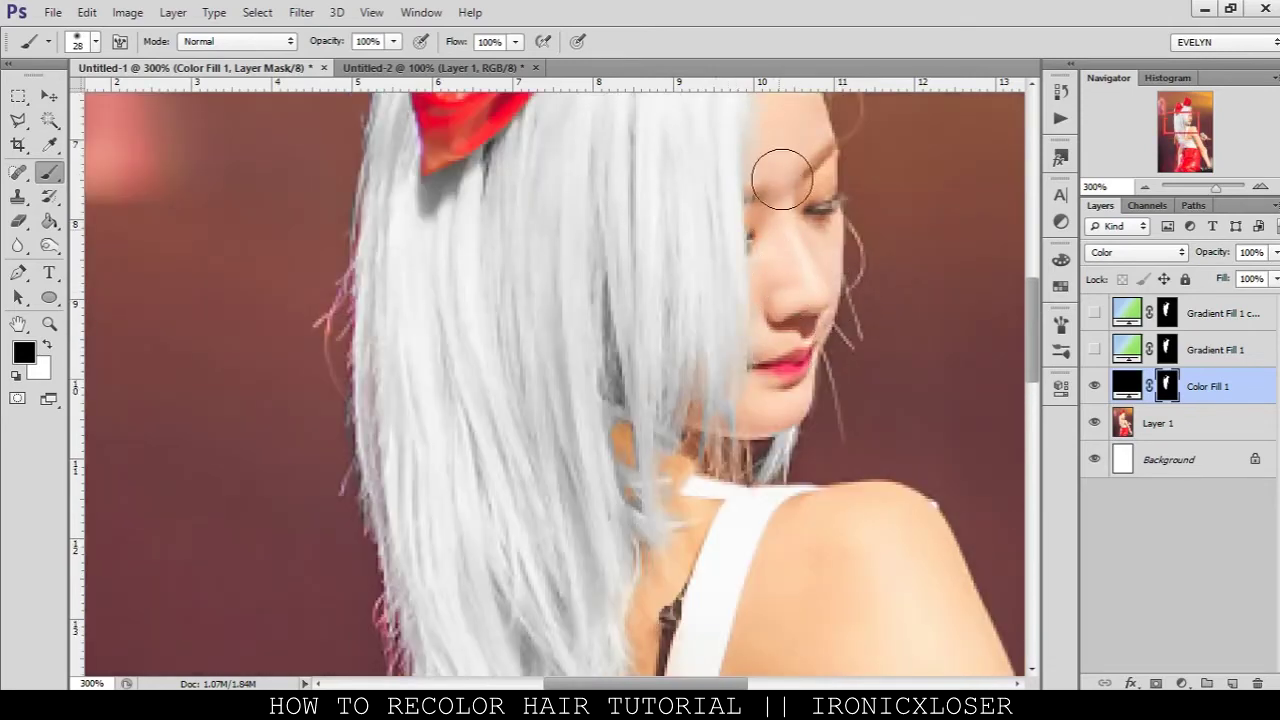
pyautogui.scroll(5, 814, 209)
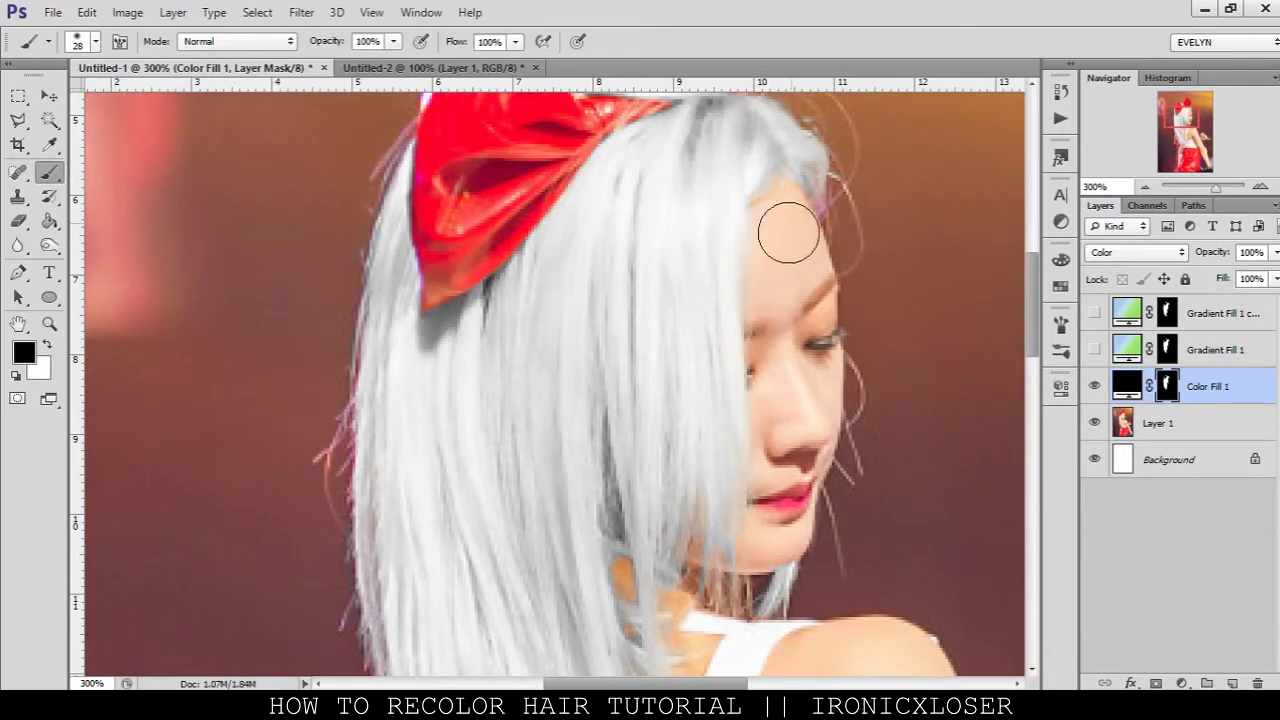
pyautogui.scroll(5, 435, 330)
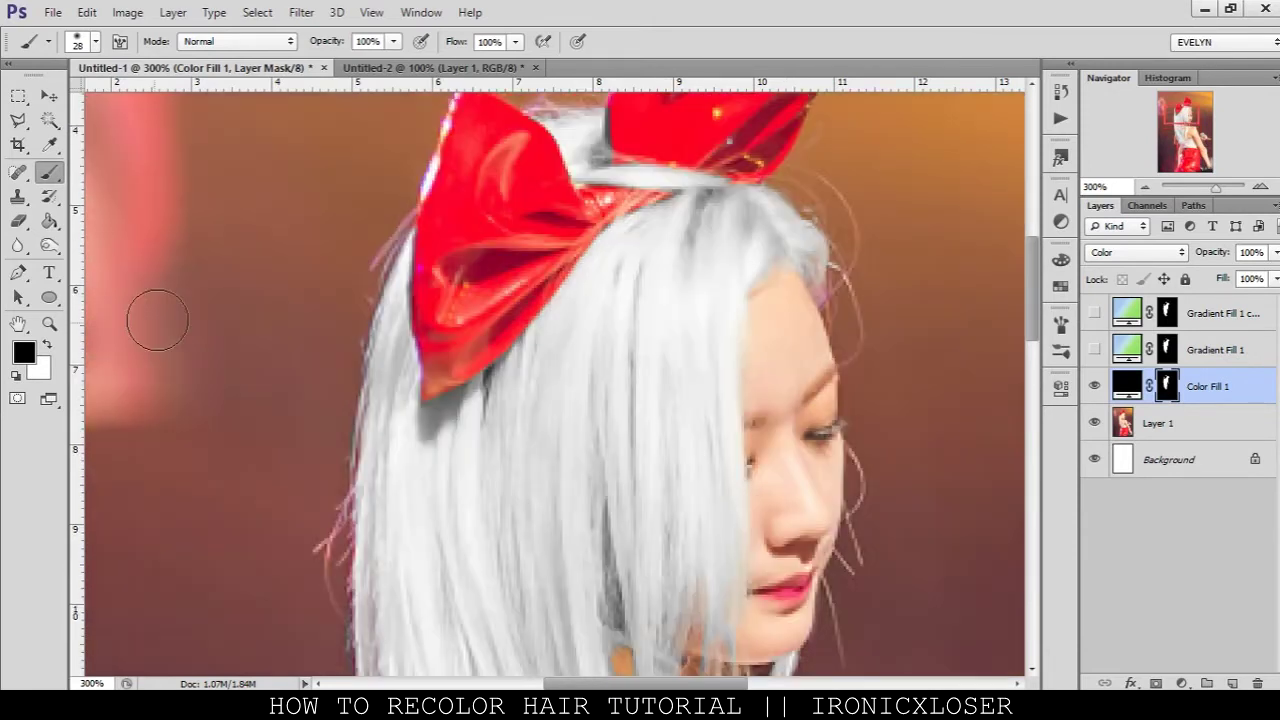
pyautogui.press('[')
pyautogui.press('[')
pyautogui.press('[')
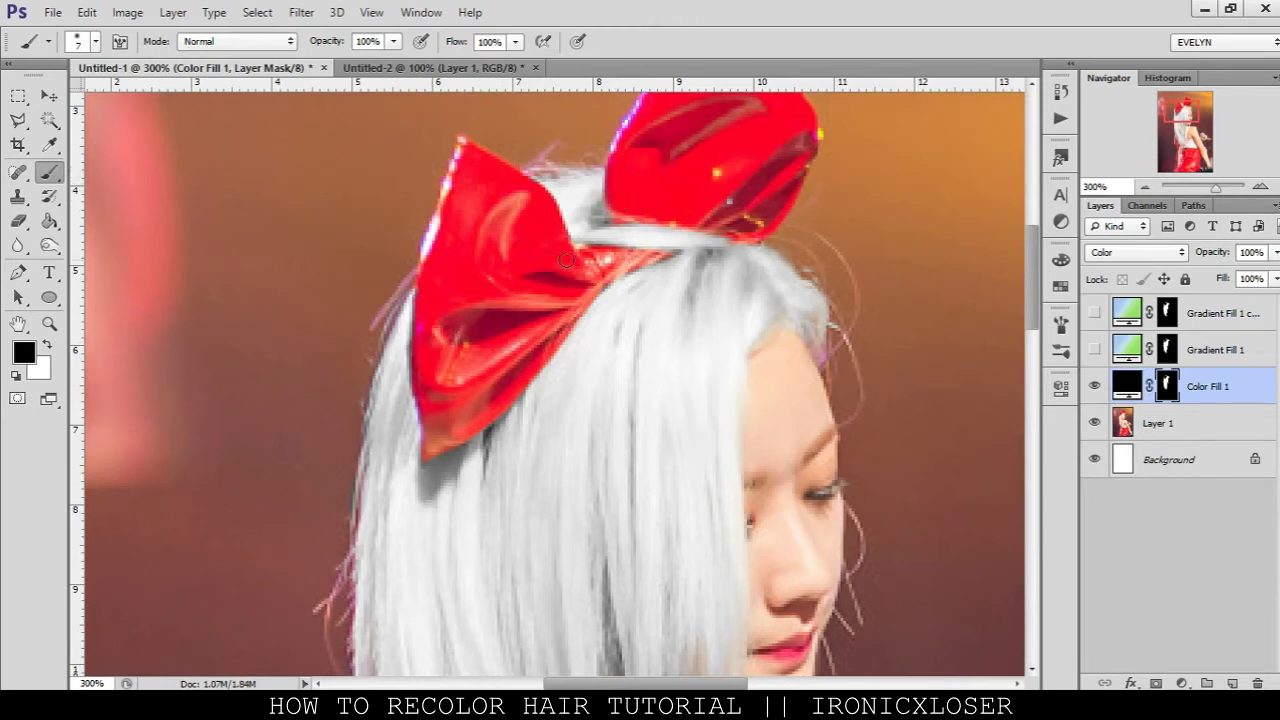
pyautogui.press('x')
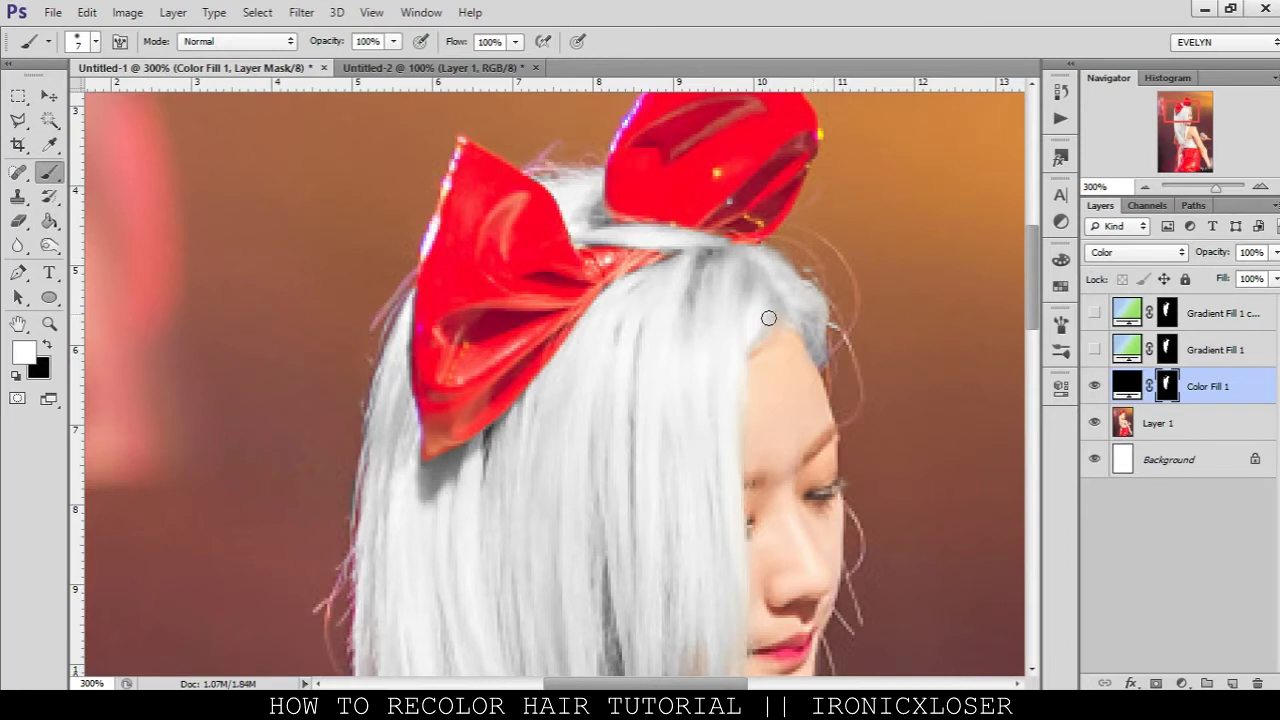
# Paint white on the mask over the hair under the chin, and black with a 4 px brush over the neck skin and strap edge
pyautogui.scroll(-4, 745, 274)
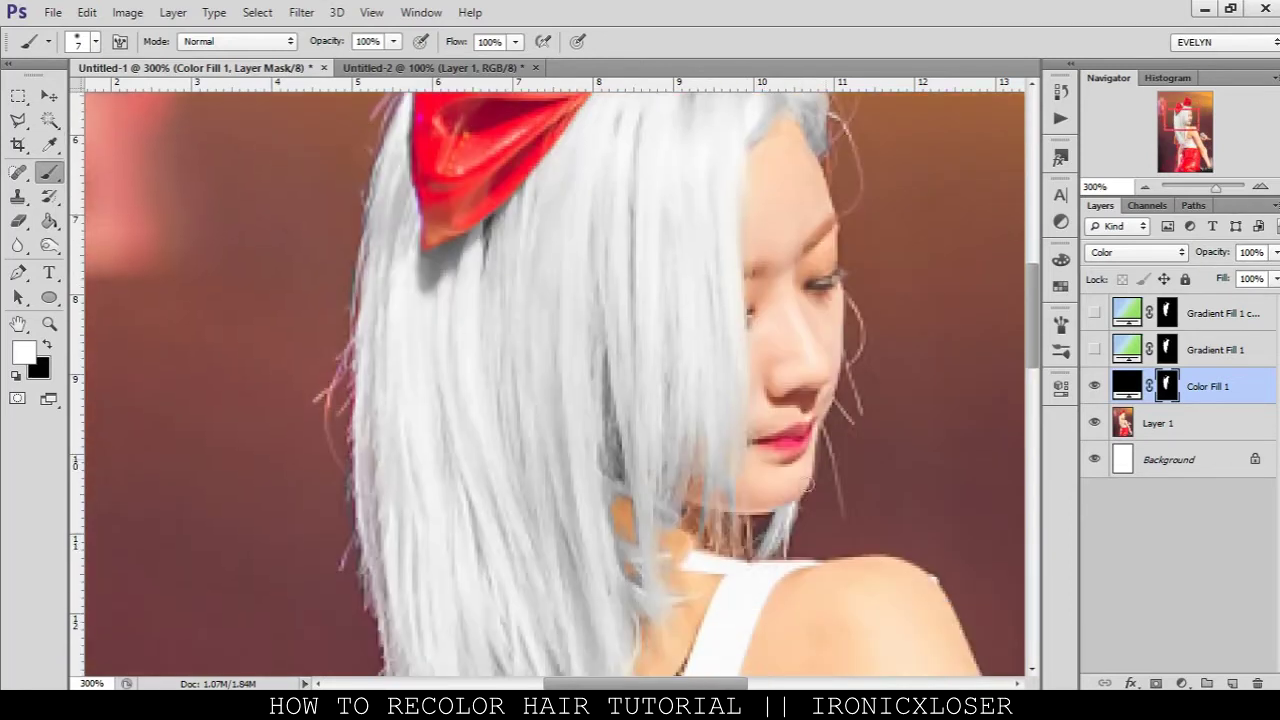
pyautogui.moveTo(706, 530)
pyautogui.mouseDown()
pyautogui.moveTo(690, 509)
pyautogui.moveTo(706, 539)
pyautogui.mouseUp()
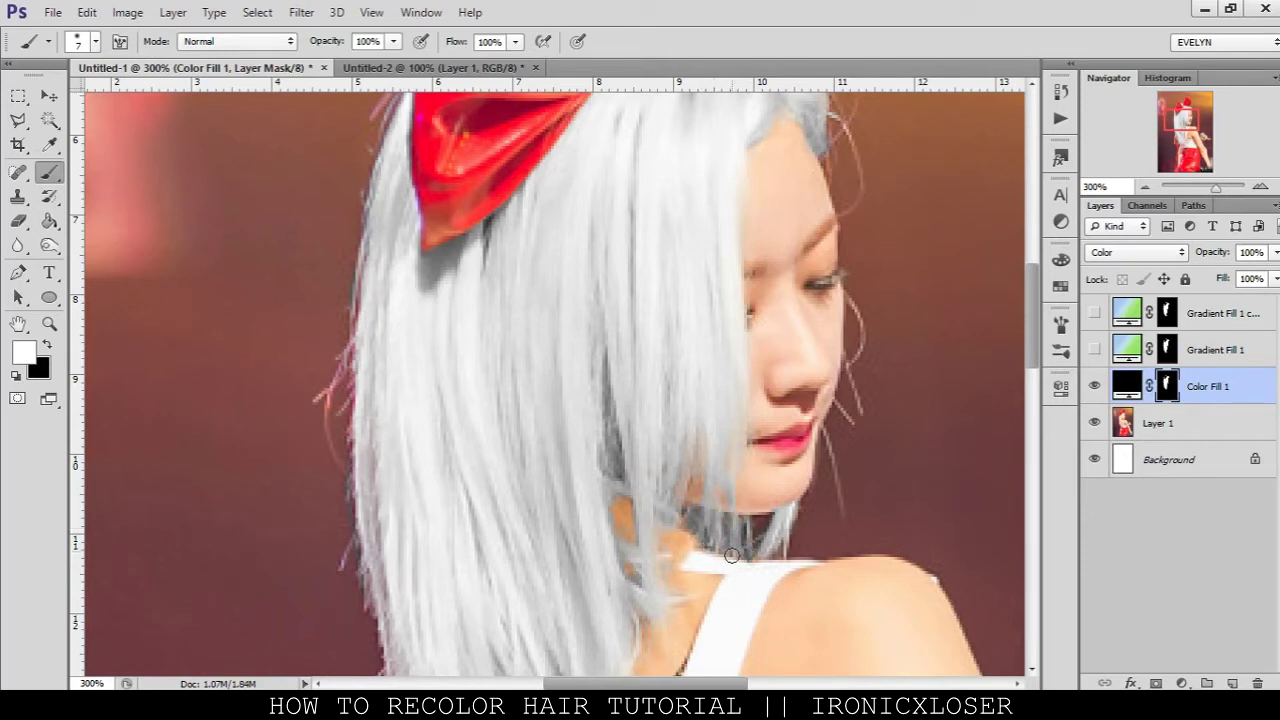
pyautogui.press('x')
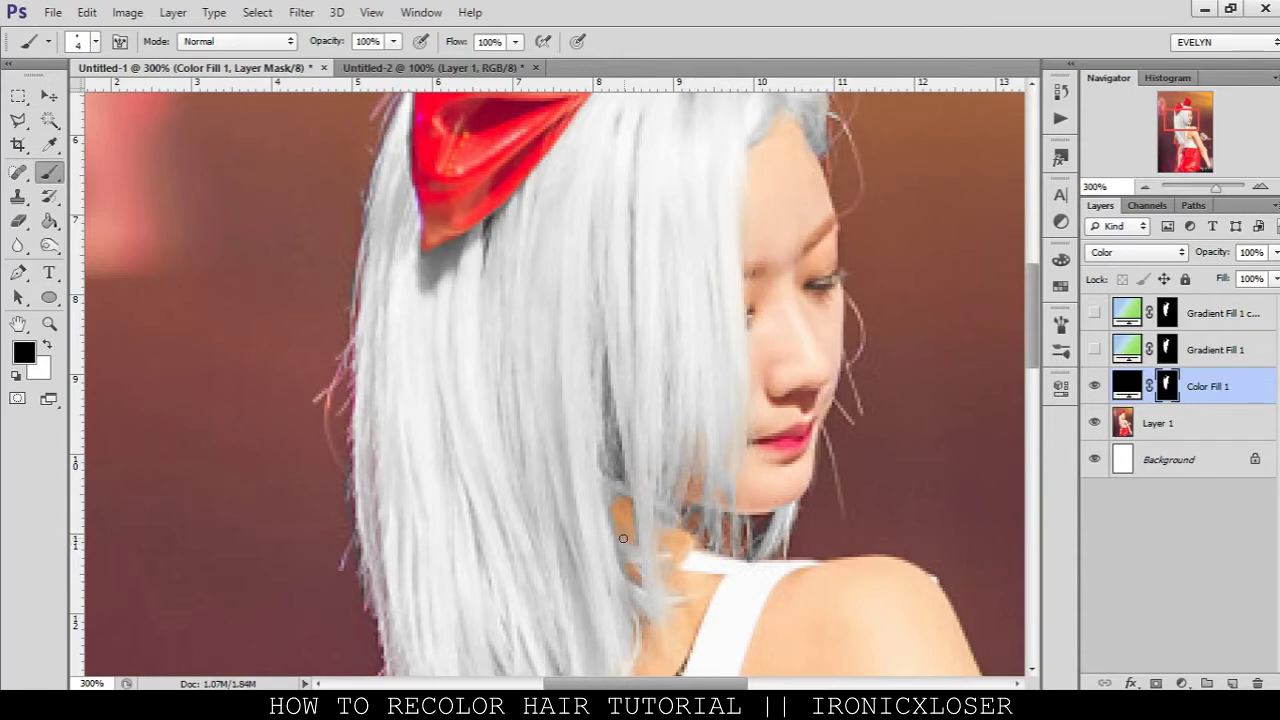
pyautogui.scroll(-5, 615, 514)
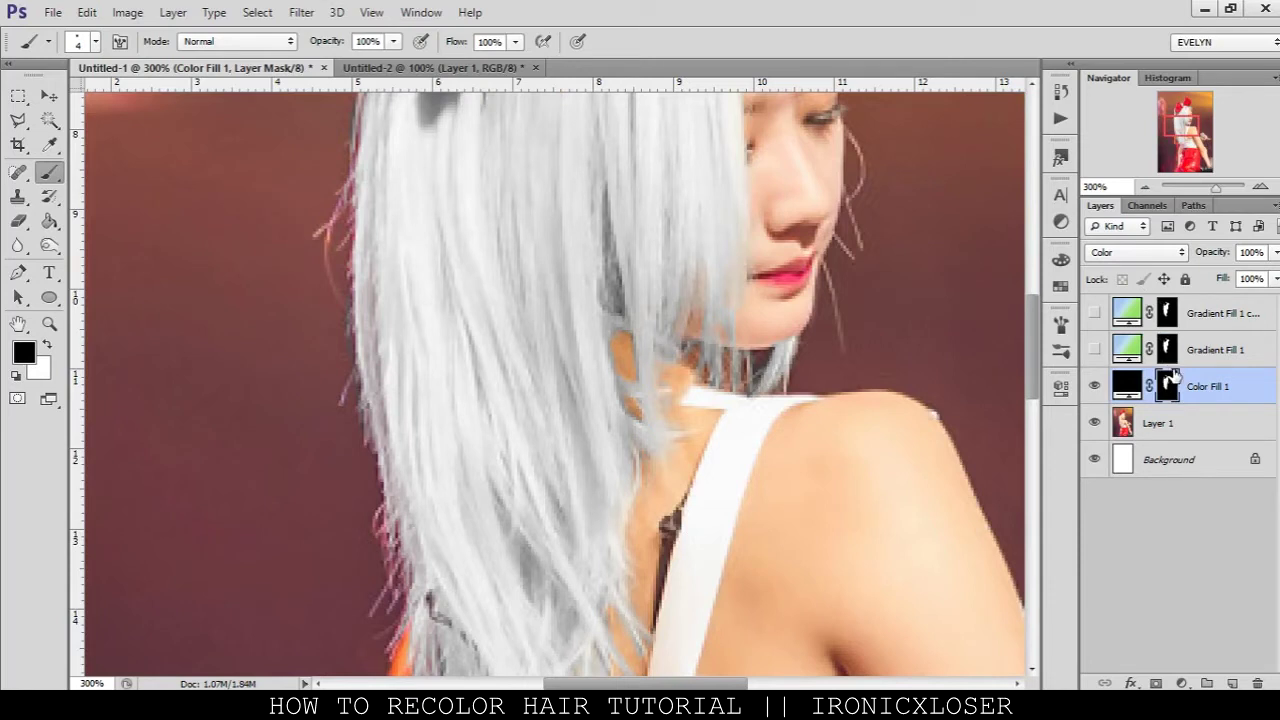
# Replace the masks of both gradient fill layers with copies of the Color Fill 1 mask and show both layers again
pyautogui.moveTo(1167, 386); pyautogui.dragTo(1168, 350)
pyautogui.click(576, 283)
pyautogui.moveTo(1167, 380); pyautogui.dragTo(1165, 318)
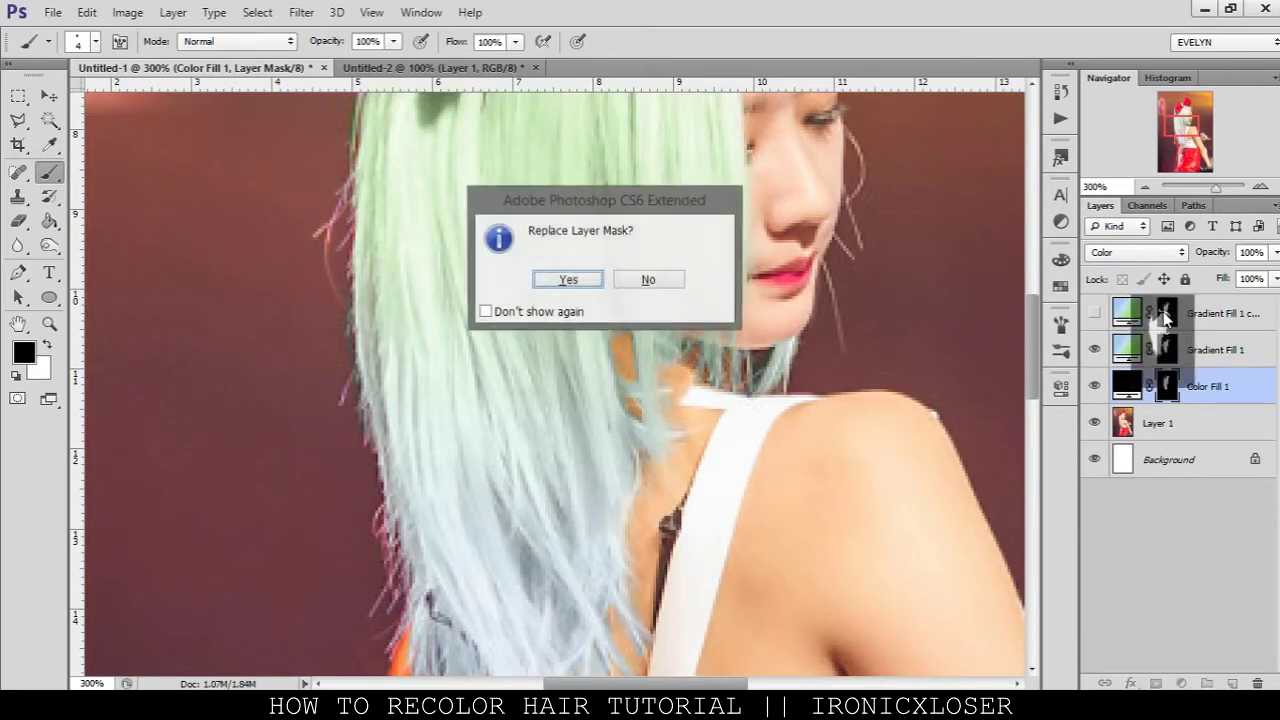
pyautogui.click(588, 281)
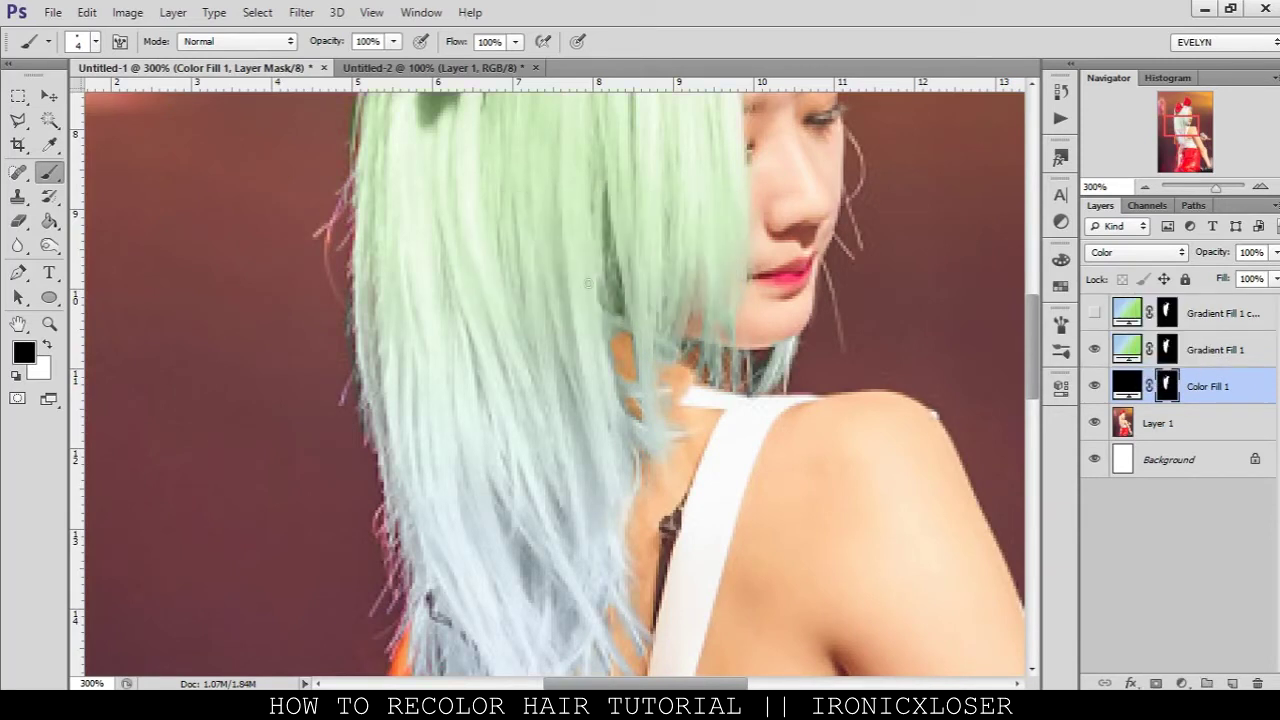
pyautogui.click(1146, 186)
pyautogui.click(1146, 186)
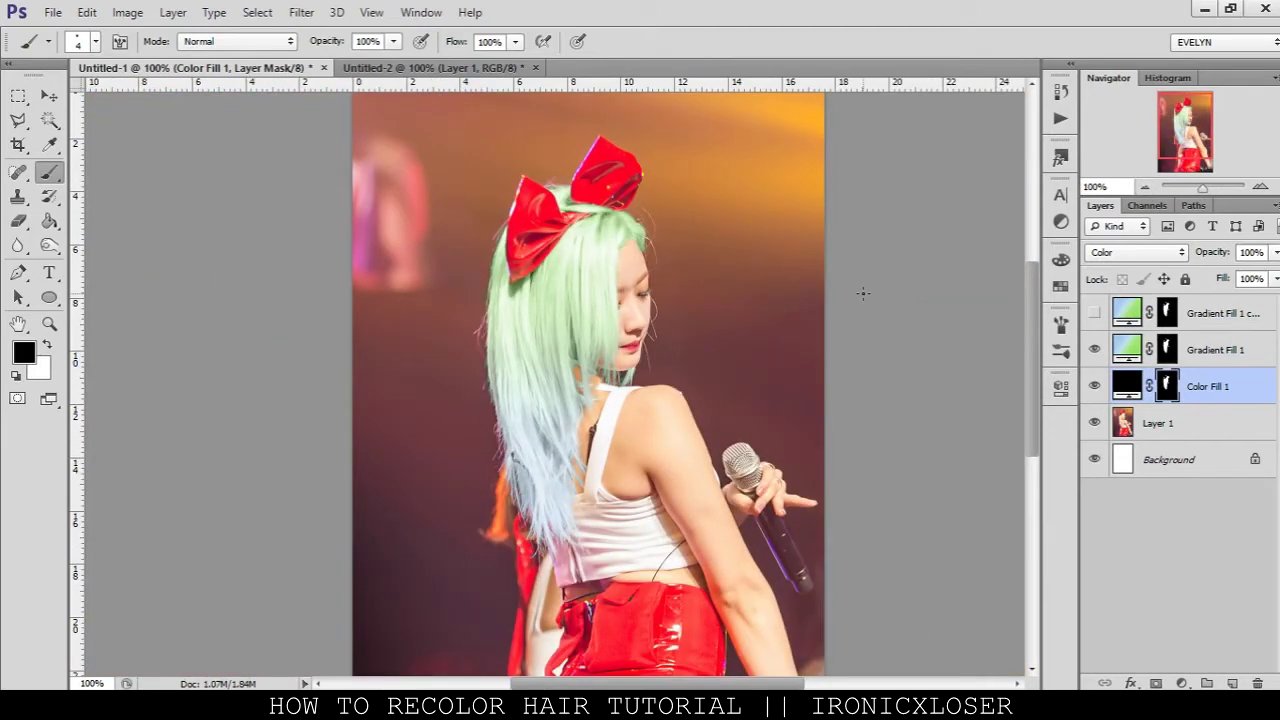
pyautogui.click(1094, 313)
# Add a new layer above the gradient fill copy, fill it with medium gray, and set its blend mode to Soft Light
pyautogui.click(1220, 314)
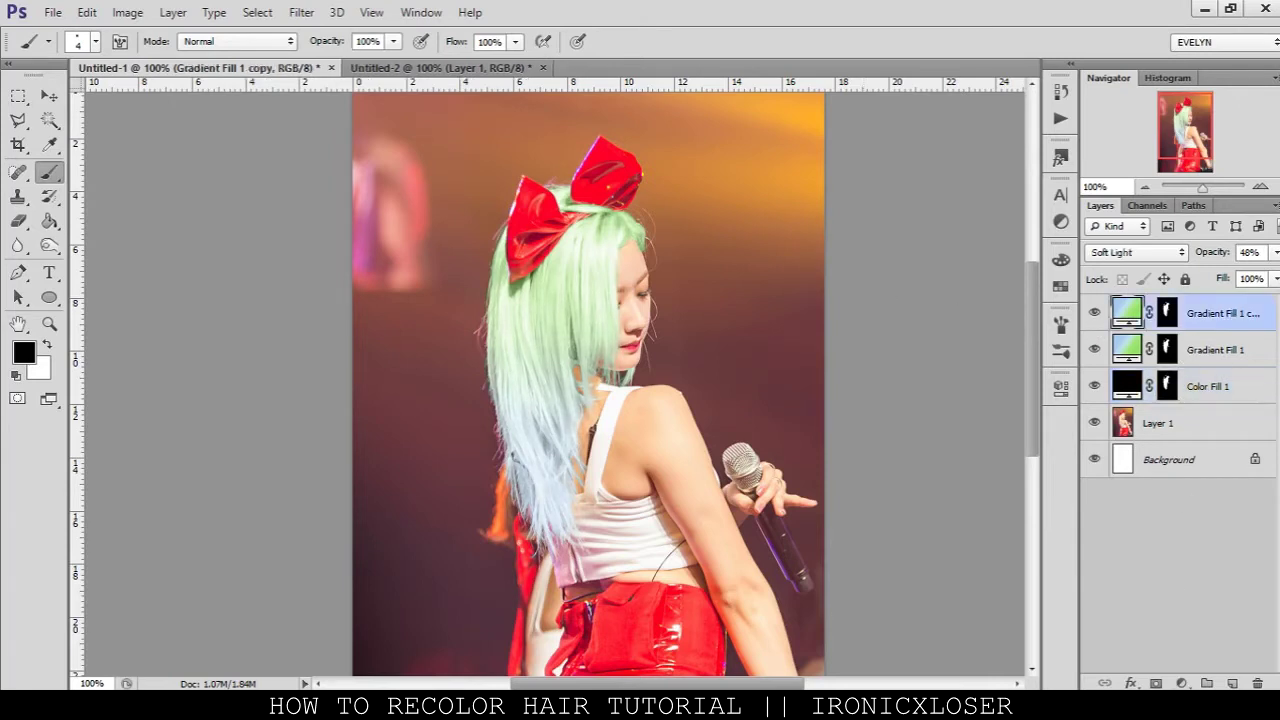
pyautogui.click(1232, 683)
pyautogui.click(1060, 286)
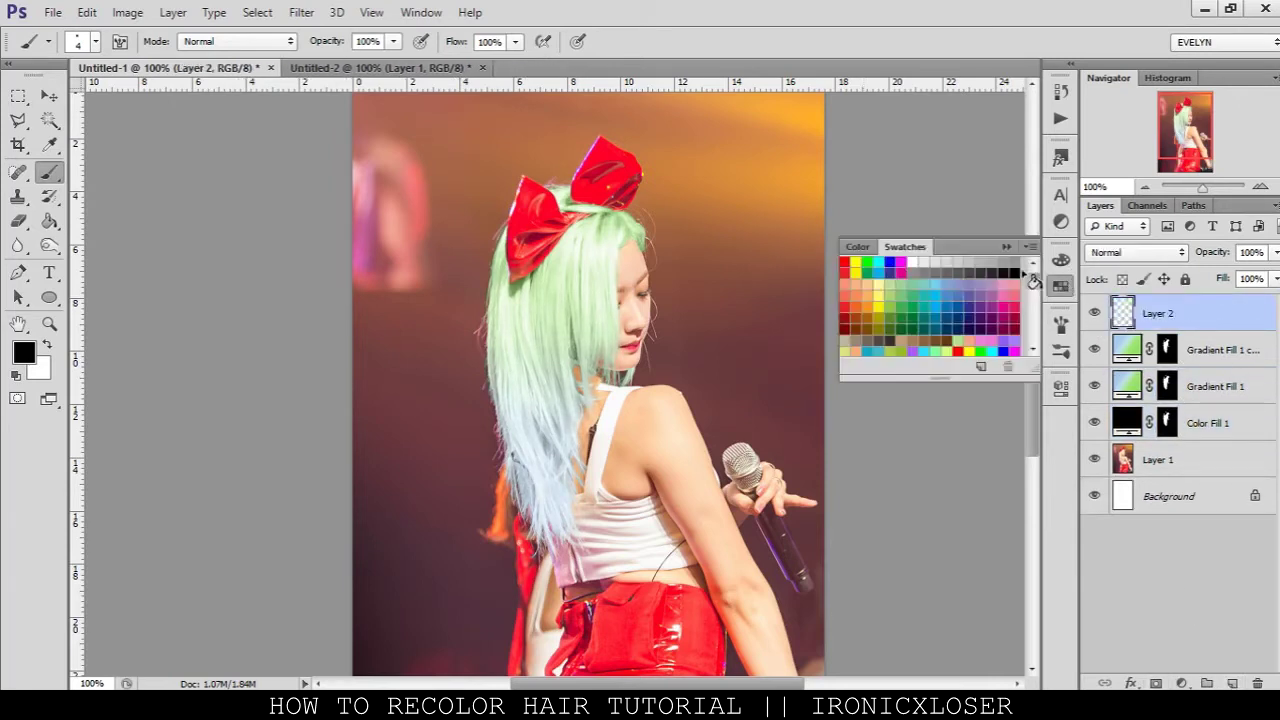
pyautogui.click(1015, 262)
pyautogui.click(49, 221)
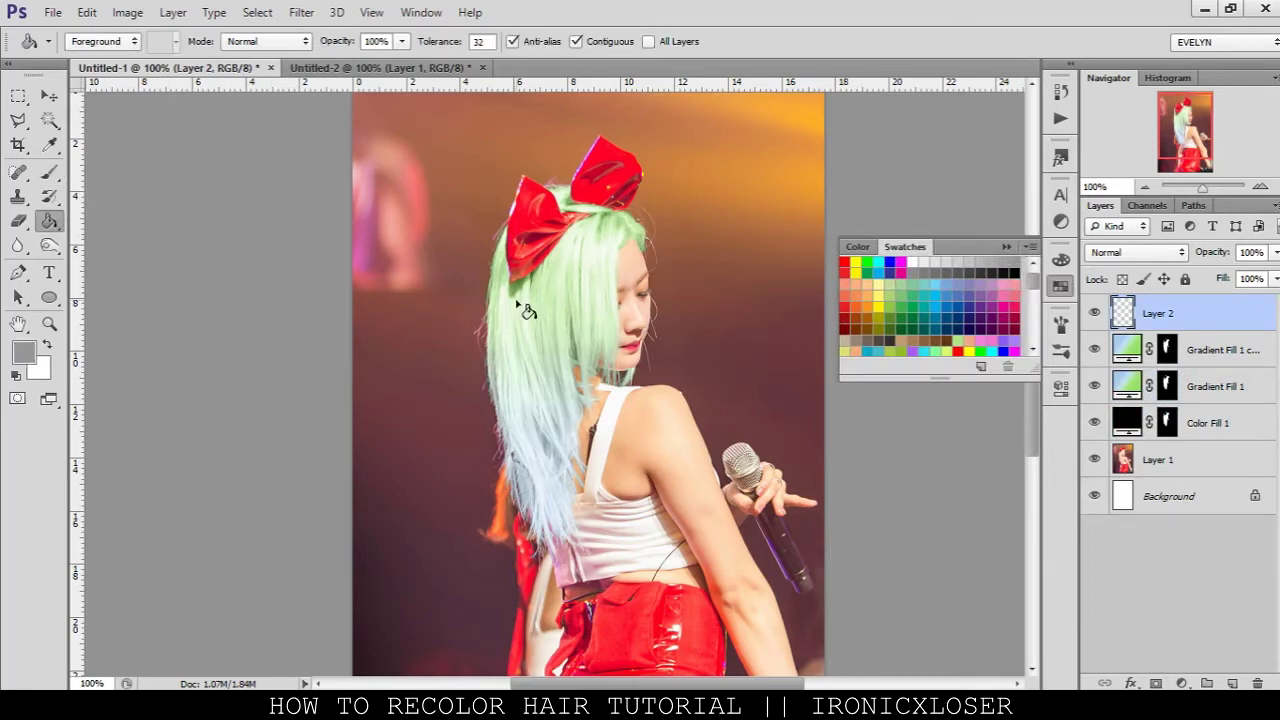
pyautogui.click(522, 314)
pyautogui.click(1130, 254)
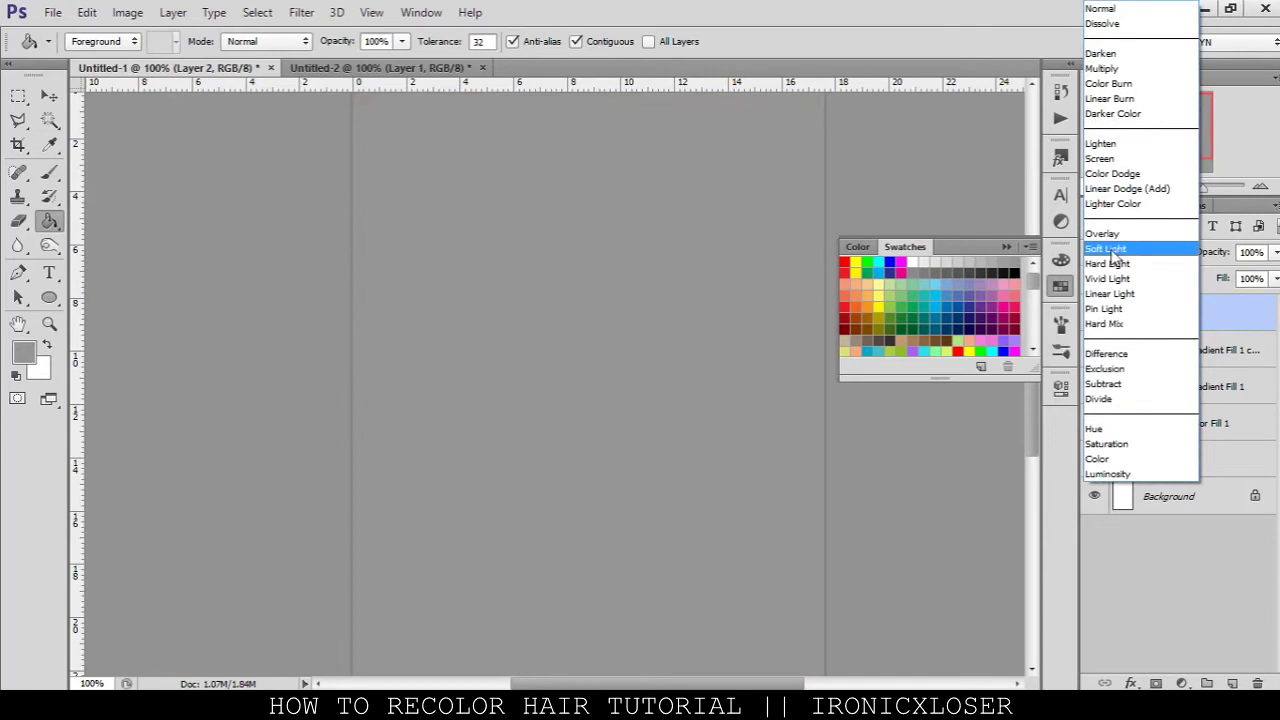
pyautogui.click(1112, 250)
pyautogui.click(1060, 287)
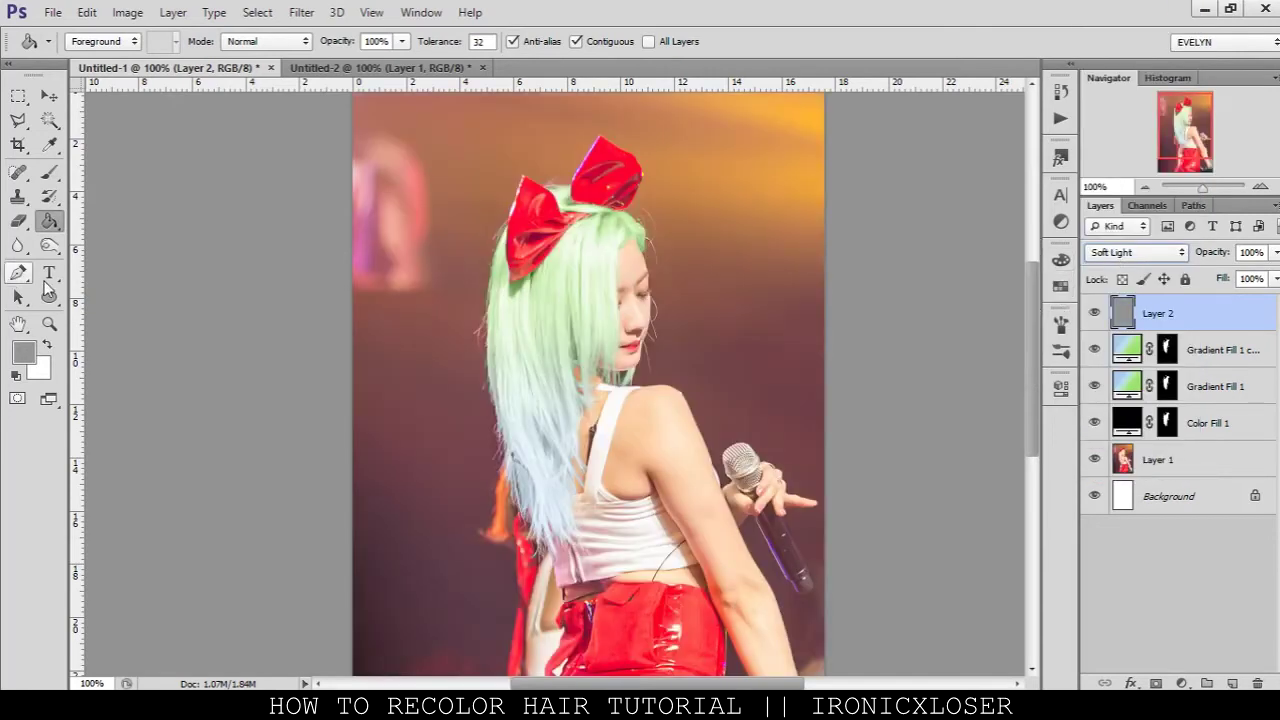
# Choose the Dodge tool for the gray Soft Light layer and magnify the hair to 200%
pyautogui.click(49, 250)
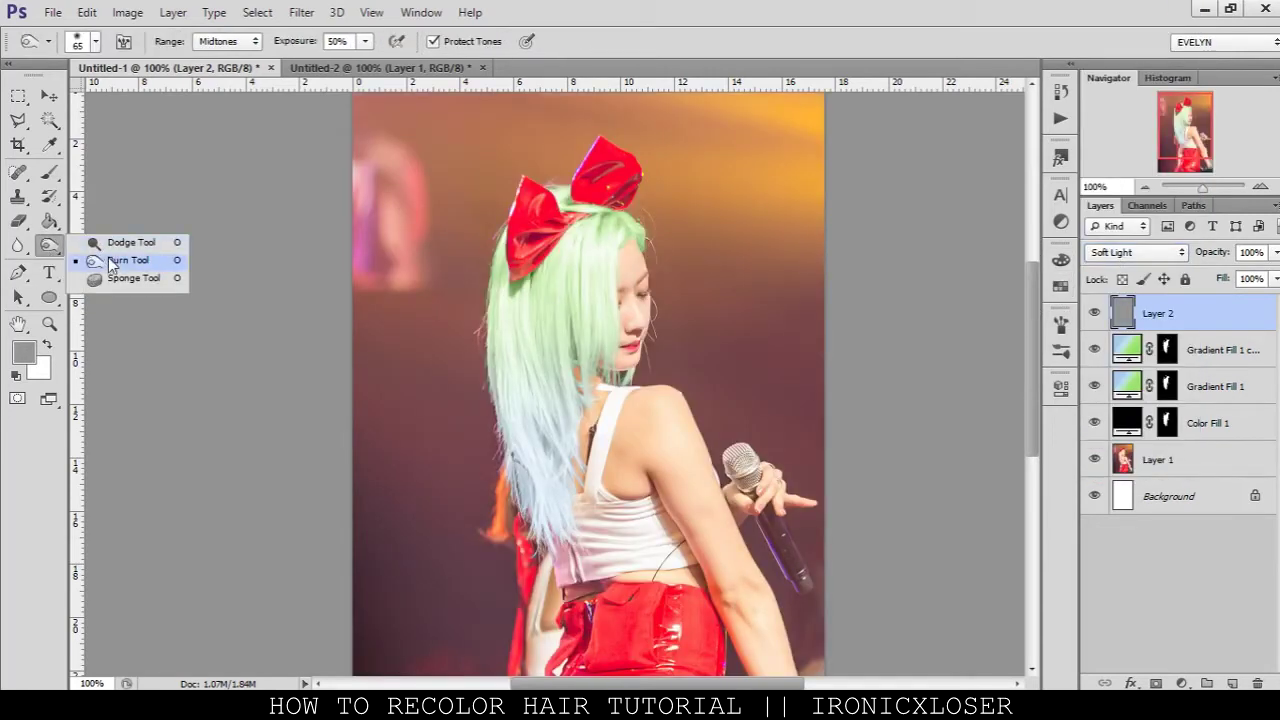
pyautogui.click(95, 242)
pyautogui.click(49, 322)
pyautogui.click(531, 366)
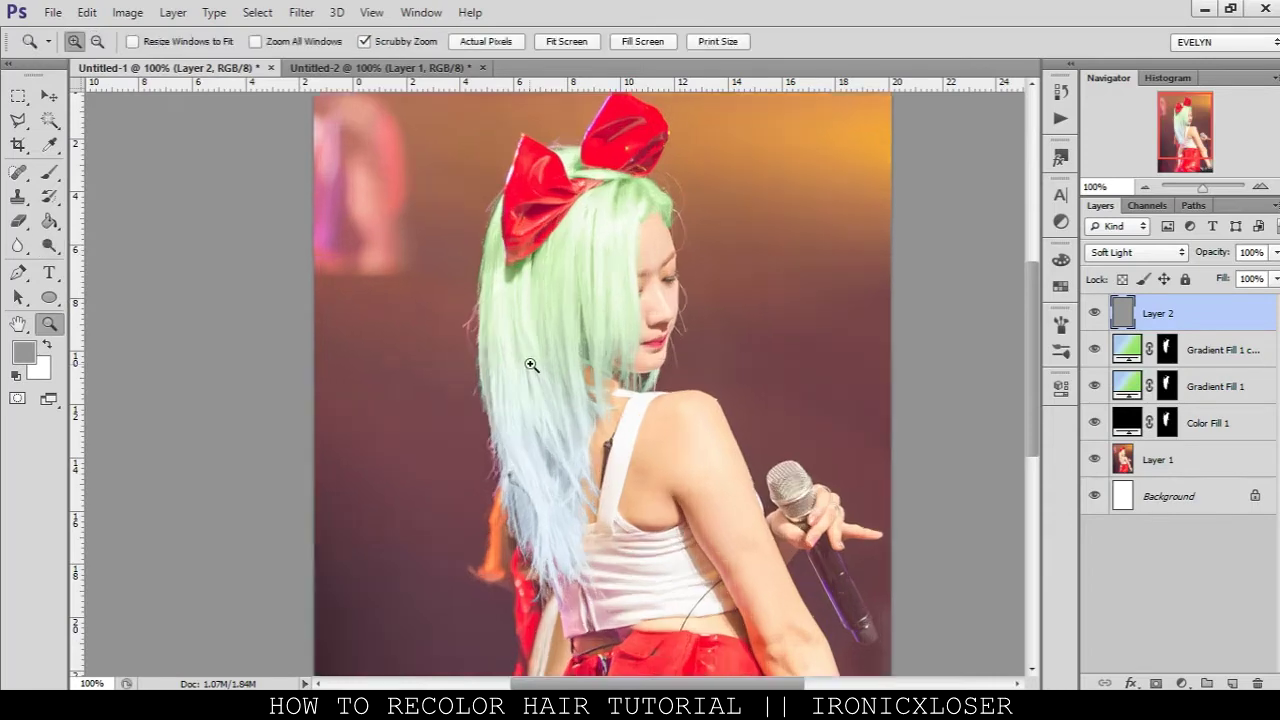
pyautogui.scroll(3, 596, 331)
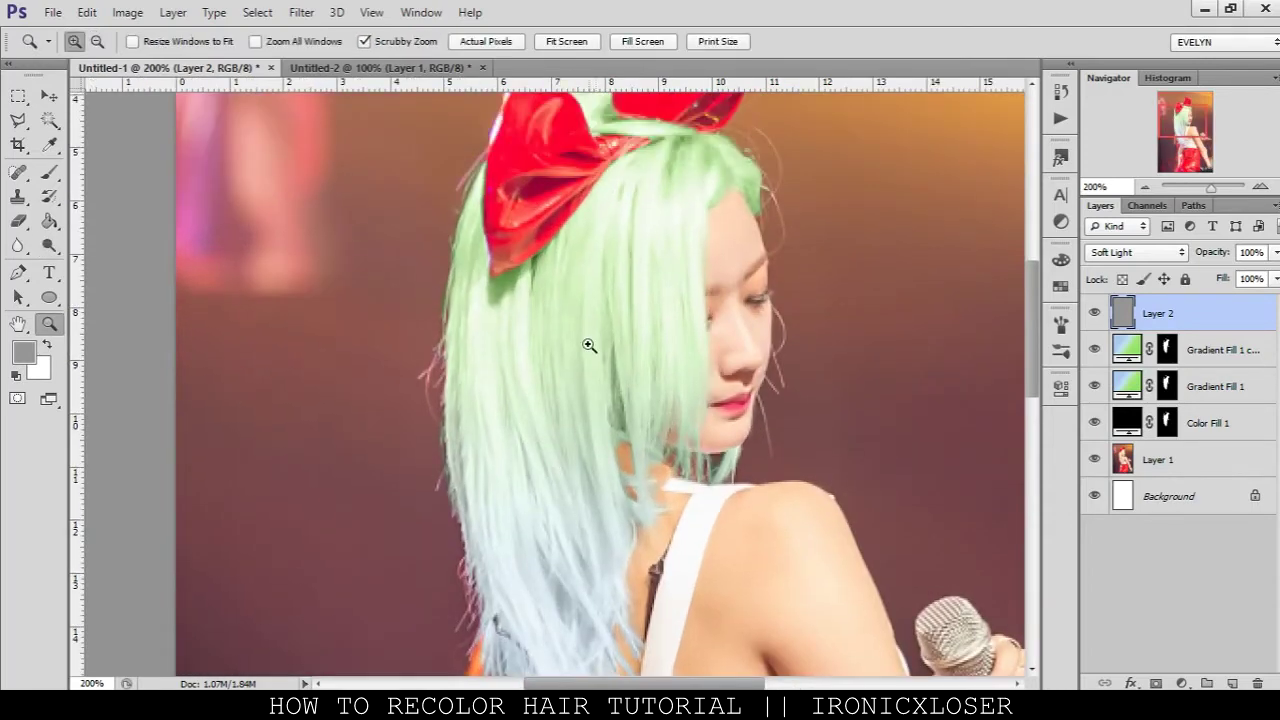
pyautogui.click(49, 196)
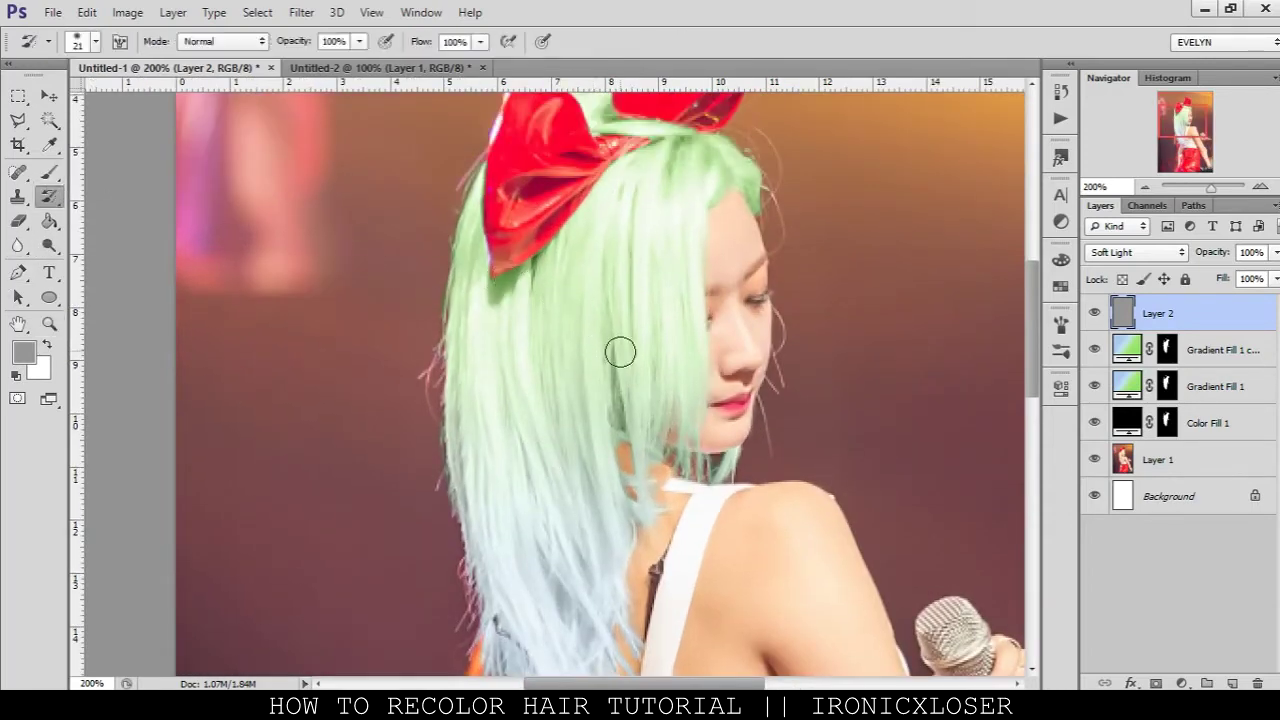
pyautogui.scroll(4, 608, 394)
pyautogui.press('[')
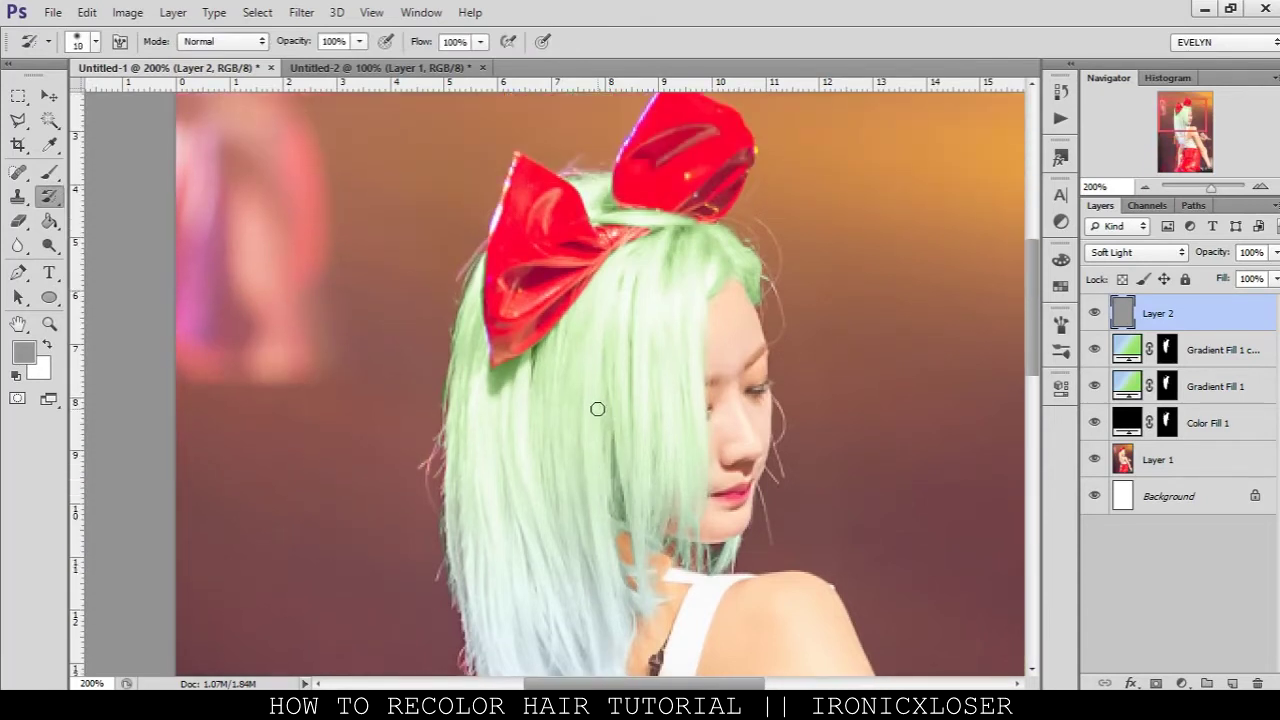
pyautogui.rightClick(596, 411)
pyautogui.click(652, 411)
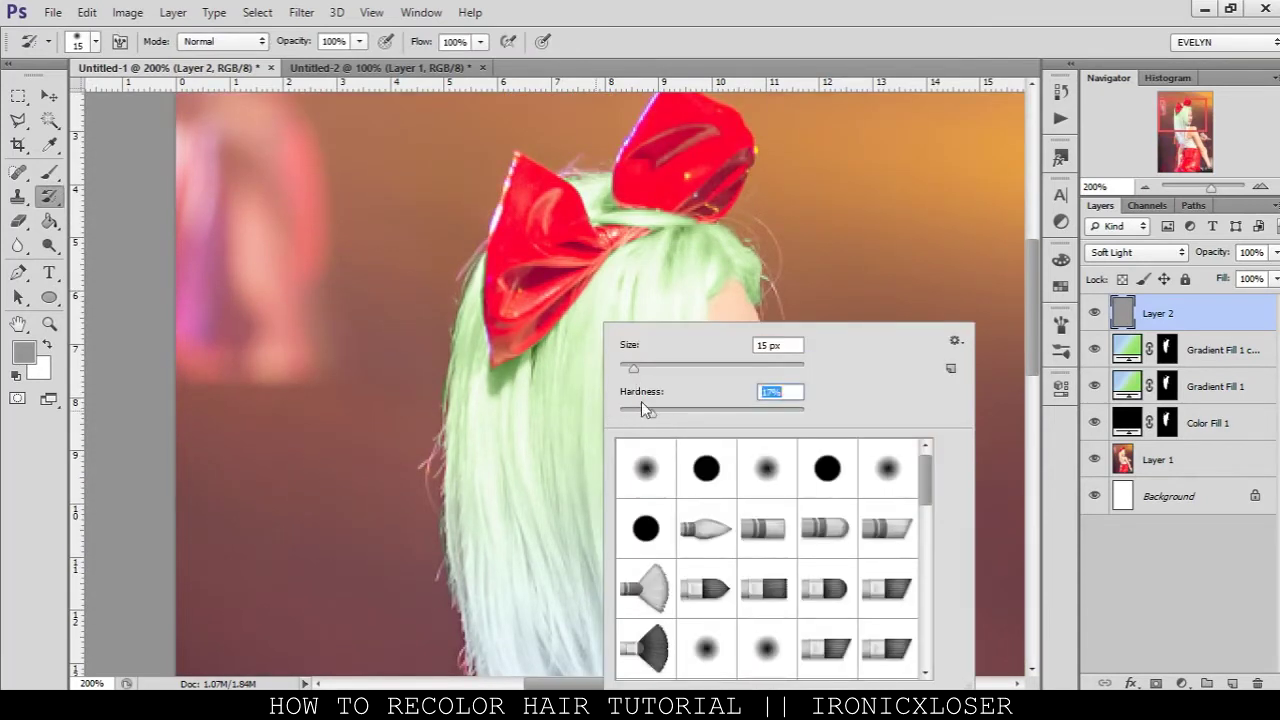
pyautogui.moveTo(633, 368); pyautogui.dragTo(638, 368)
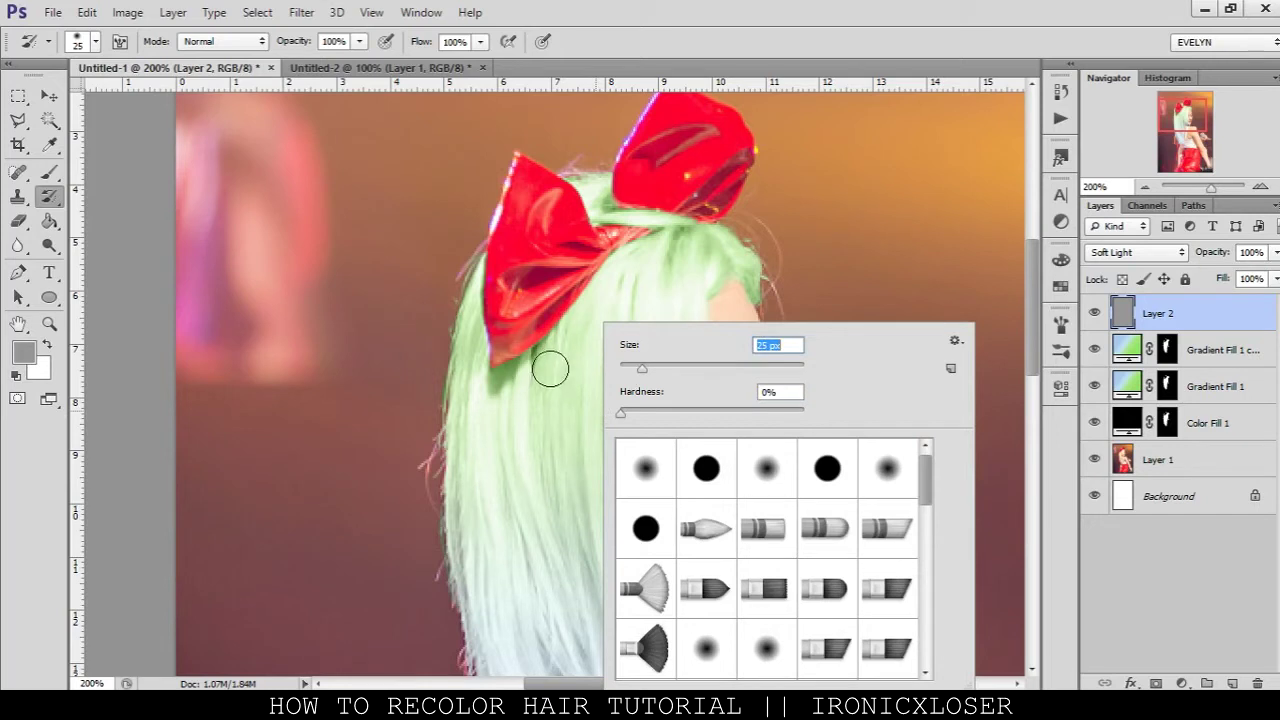
pyautogui.write('14')
pyautogui.press('Return')
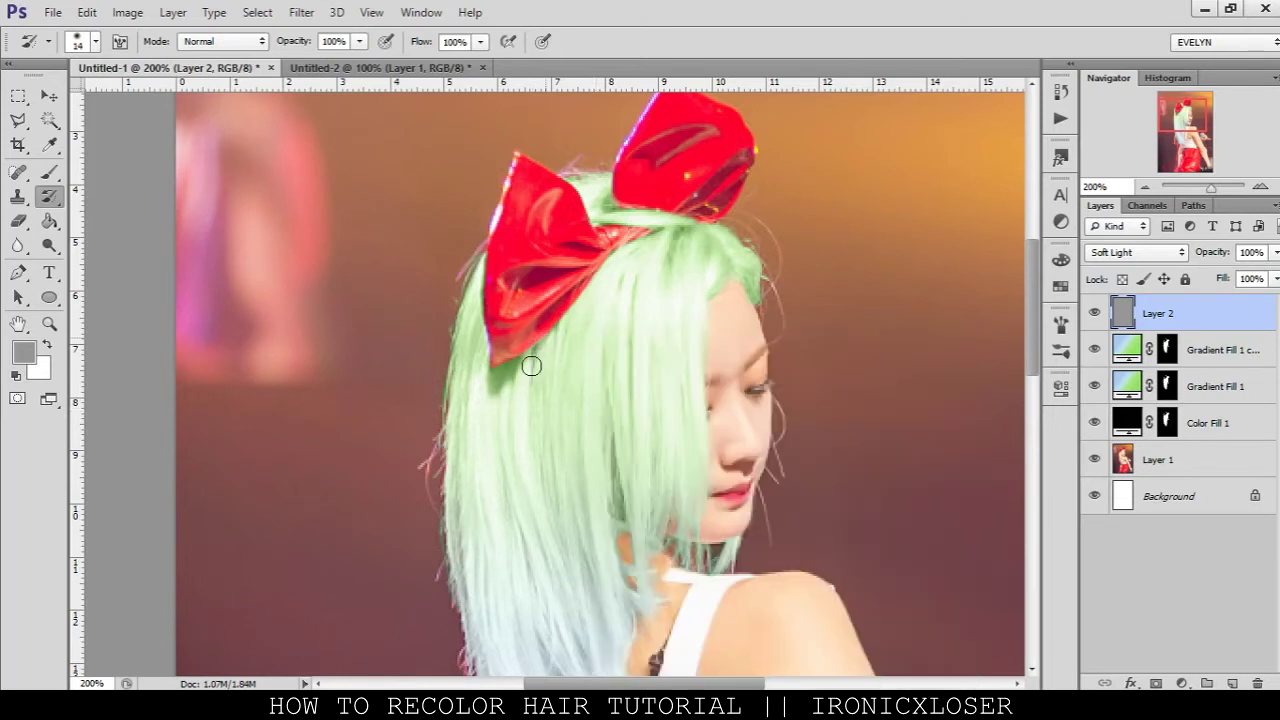
# Dodge the hair just beneath the lower red bow with a soft 28 px brush at 39% exposure
pyautogui.click(49, 245)
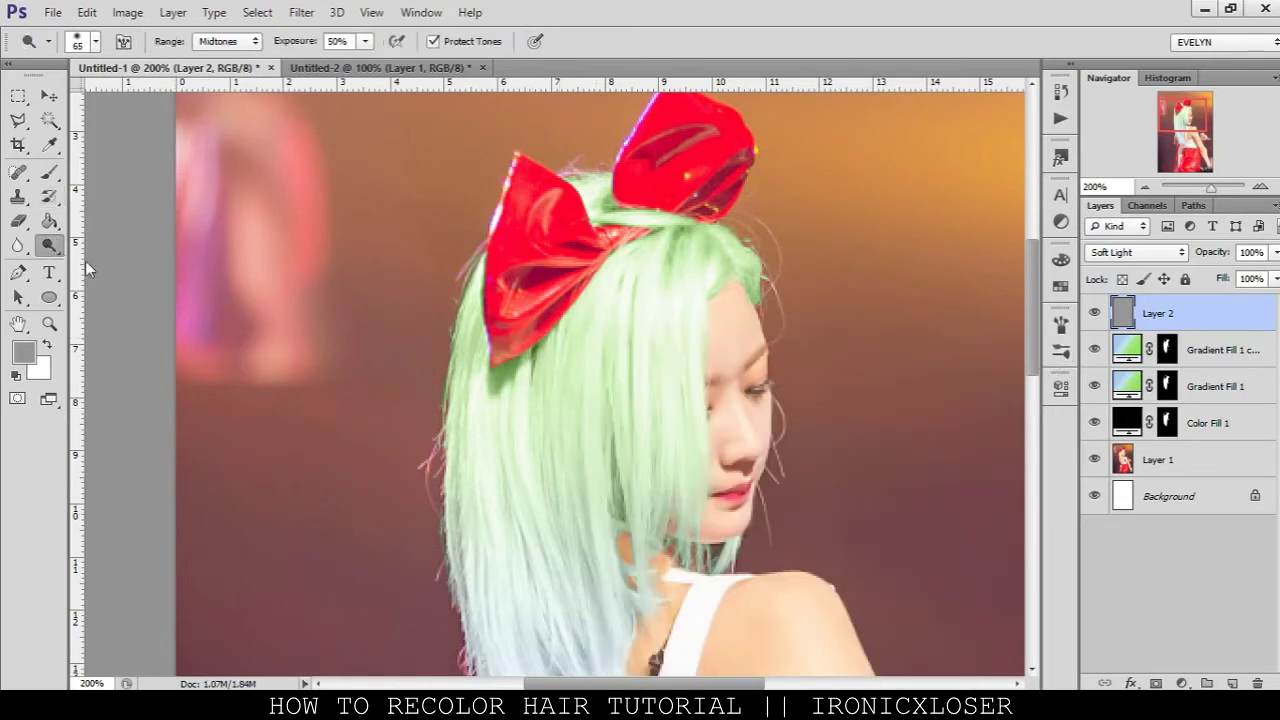
pyautogui.rightClick(606, 357)
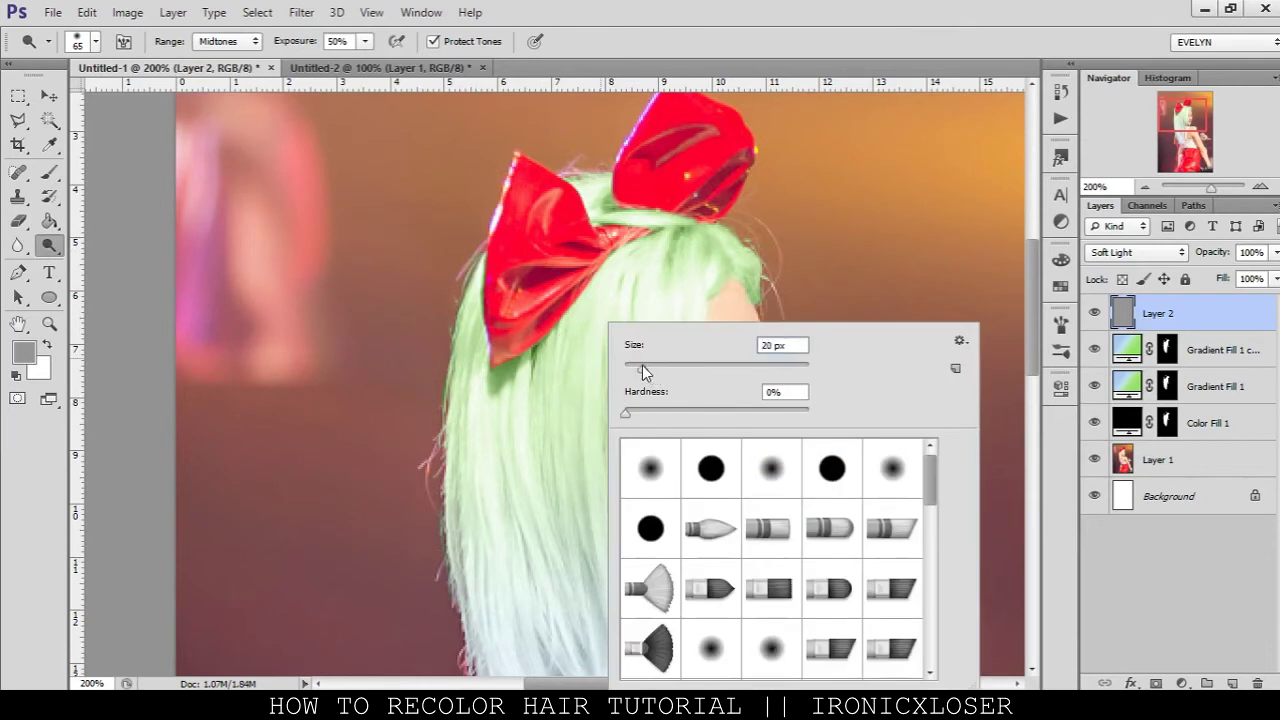
pyautogui.moveTo(639, 366); pyautogui.dragTo(630, 366)
pyautogui.moveTo(306, 45); pyautogui.dragTo(294, 47)
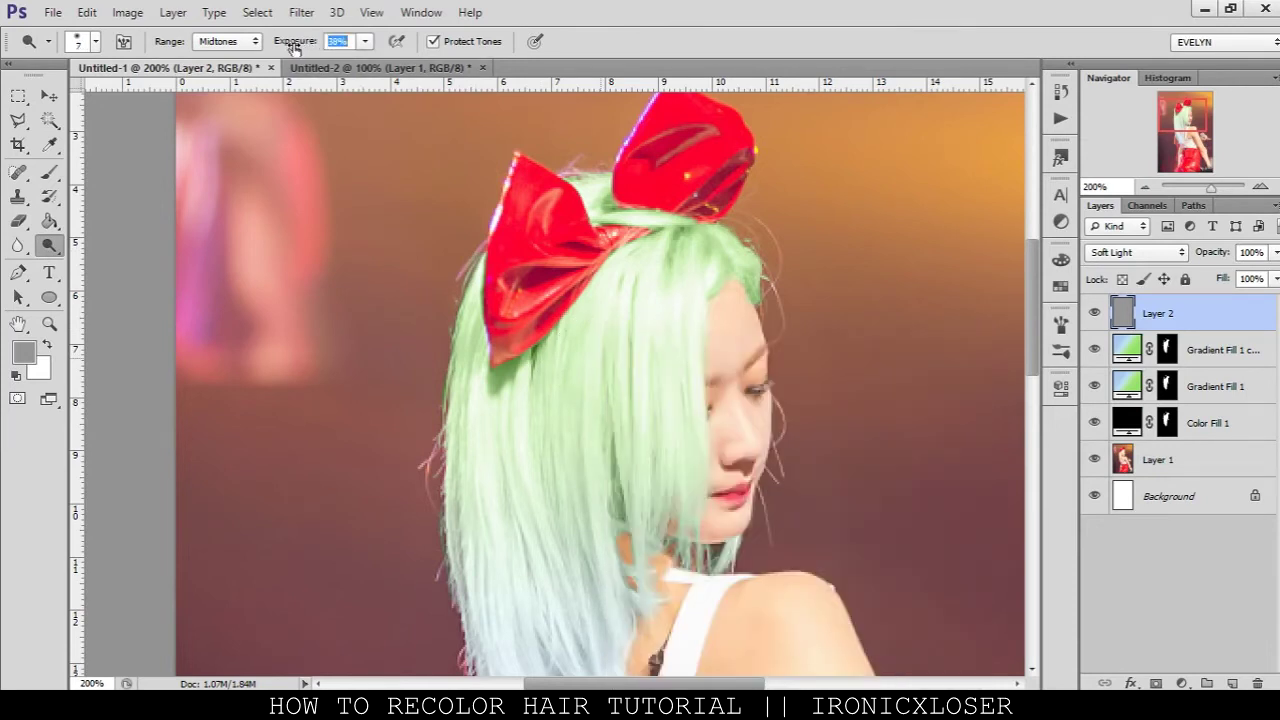
pyautogui.rightClick(549, 355)
pyautogui.moveTo(581, 369); pyautogui.dragTo(600, 369)
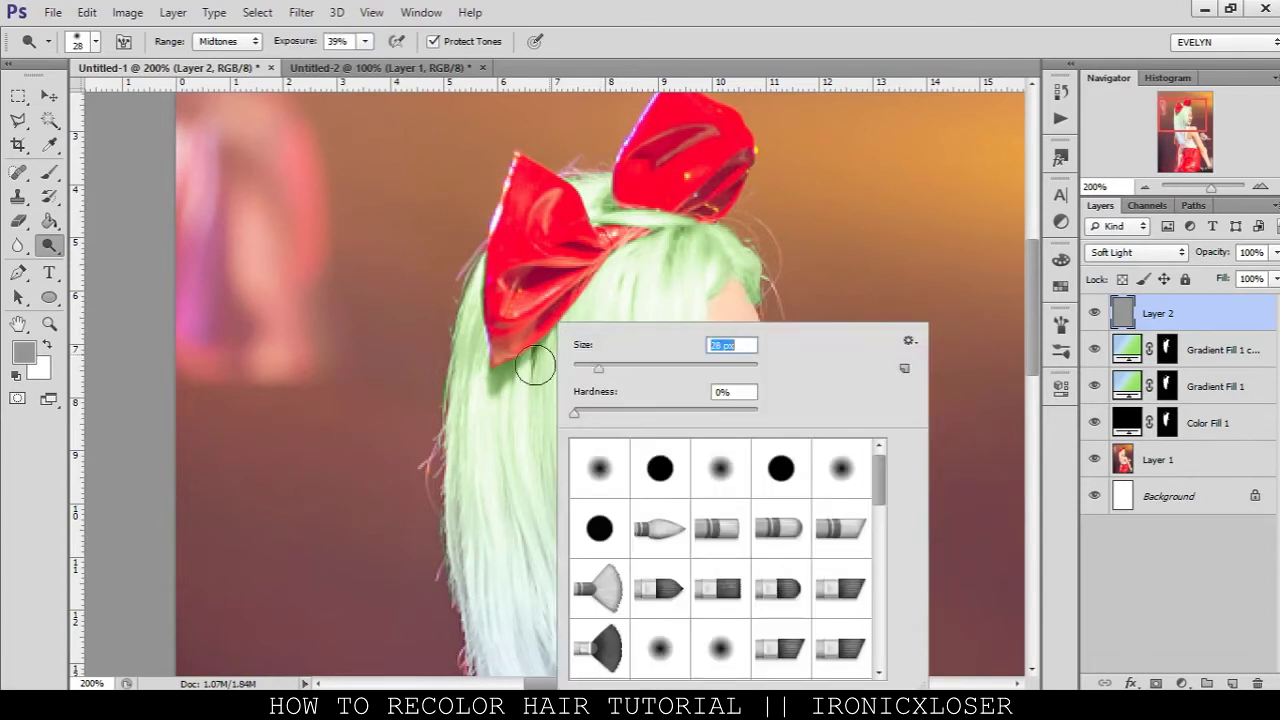
pyautogui.click(537, 350)
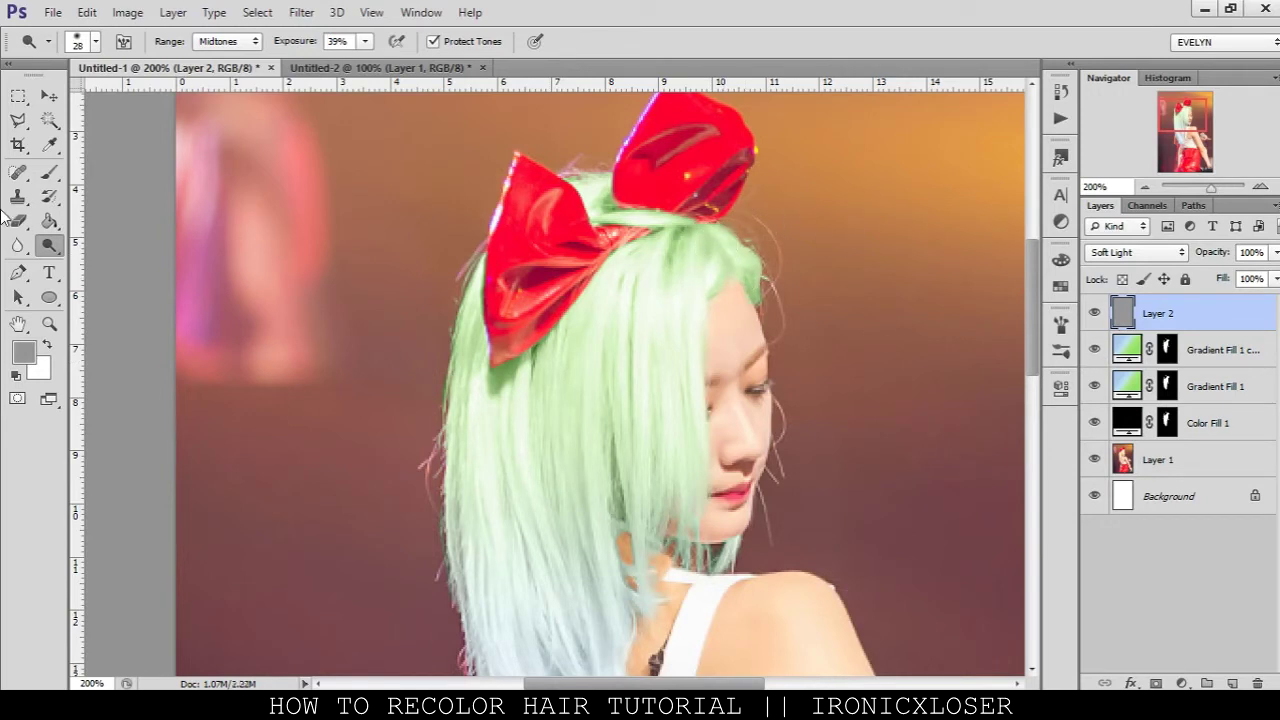
# Burn the hair beneath the lower red bow and along the crown with a soft 19 px brush at 23% exposure
pyautogui.moveTo(48, 250); pyautogui.dragTo(112, 260)
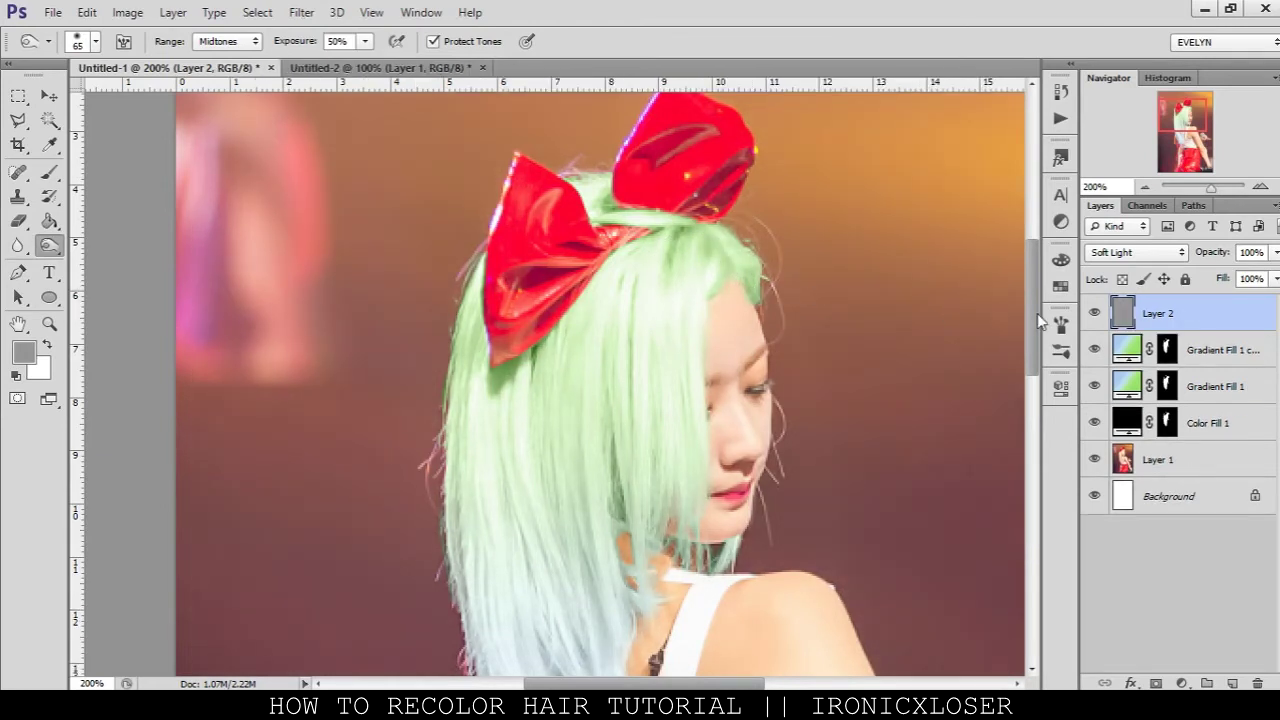
pyautogui.moveTo(290, 48); pyautogui.dragTo(255, 52)
pyautogui.rightClick(610, 330)
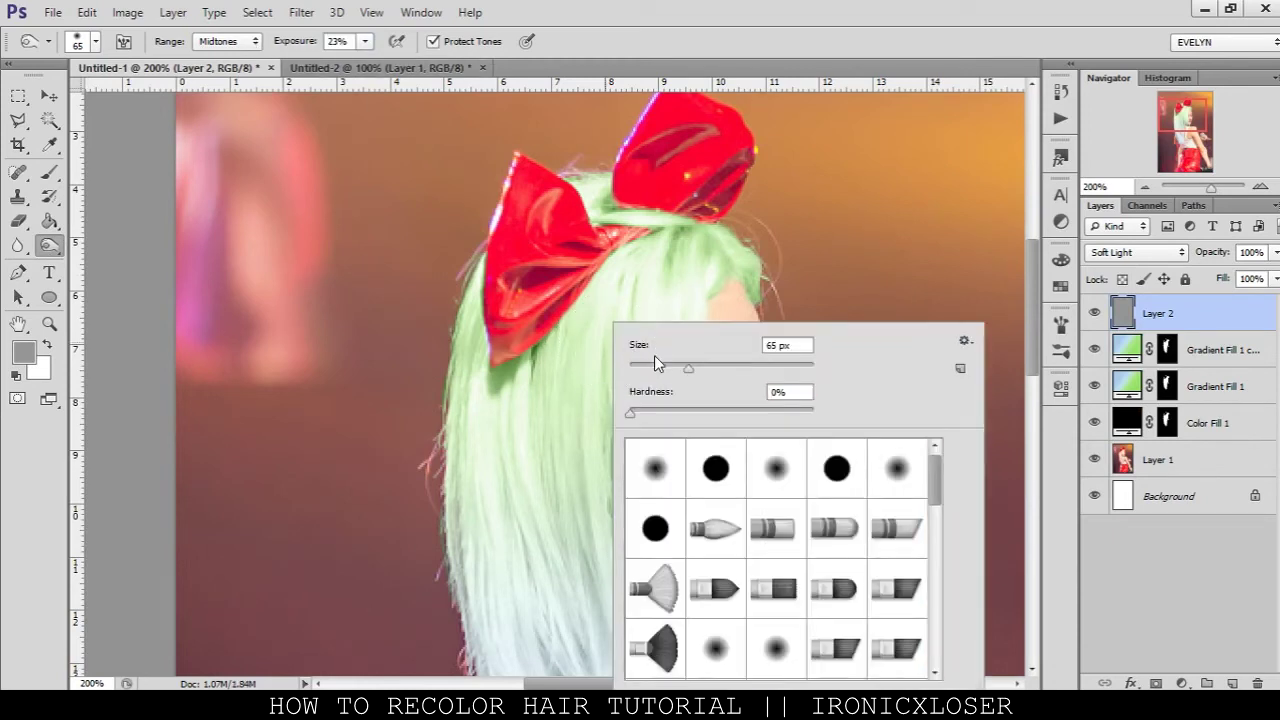
pyautogui.moveTo(655, 364); pyautogui.dragTo(647, 368)
pyautogui.moveTo(527, 368); pyautogui.dragTo(543, 350)
pyautogui.moveTo(604, 201)
pyautogui.mouseDown()
pyautogui.moveTo(700, 235)
pyautogui.moveTo(664, 255)
pyautogui.moveTo(686, 231)
pyautogui.mouseUp()
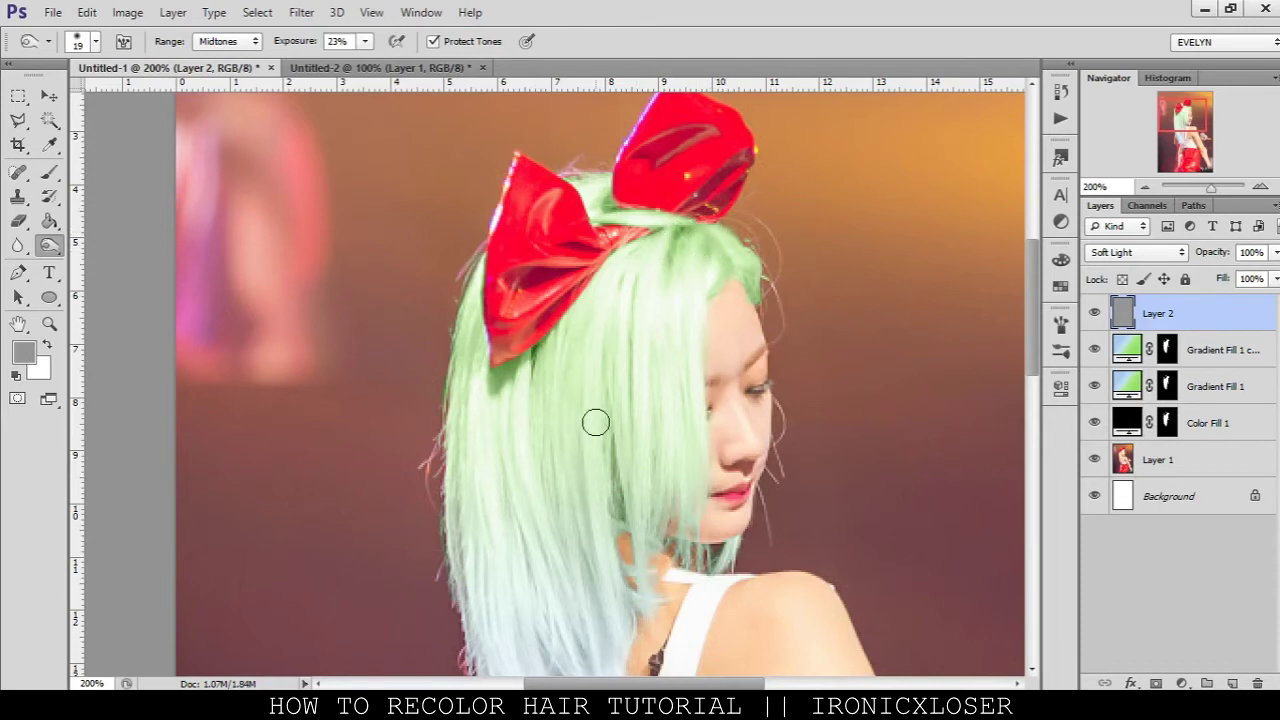
# Burn the darker strands in the middle and lower hair beside the neck to deepen their shadows
pyautogui.scroll(-3, 576, 451)
pyautogui.moveTo(576, 450)
pyautogui.mouseDown()
pyautogui.moveTo(545, 526)
pyautogui.moveTo(578, 594)
pyautogui.moveTo(536, 489)
pyautogui.moveTo(543, 451)
pyautogui.moveTo(536, 397)
pyautogui.moveTo(527, 450)
pyautogui.moveTo(524, 381)
pyautogui.moveTo(571, 360)
pyautogui.moveTo(593, 462)
pyautogui.moveTo(622, 401)
pyautogui.mouseUp()
pyautogui.scroll(-3, 612, 400)
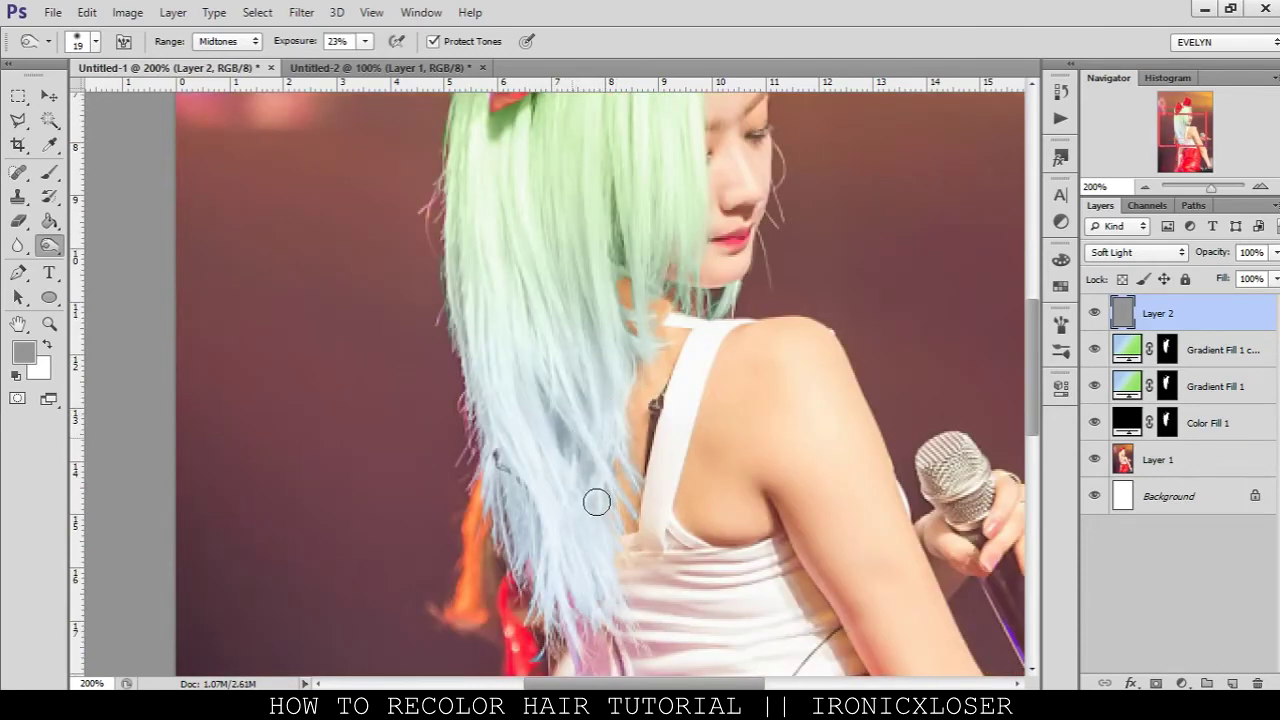
pyautogui.scroll(3, 503, 329)
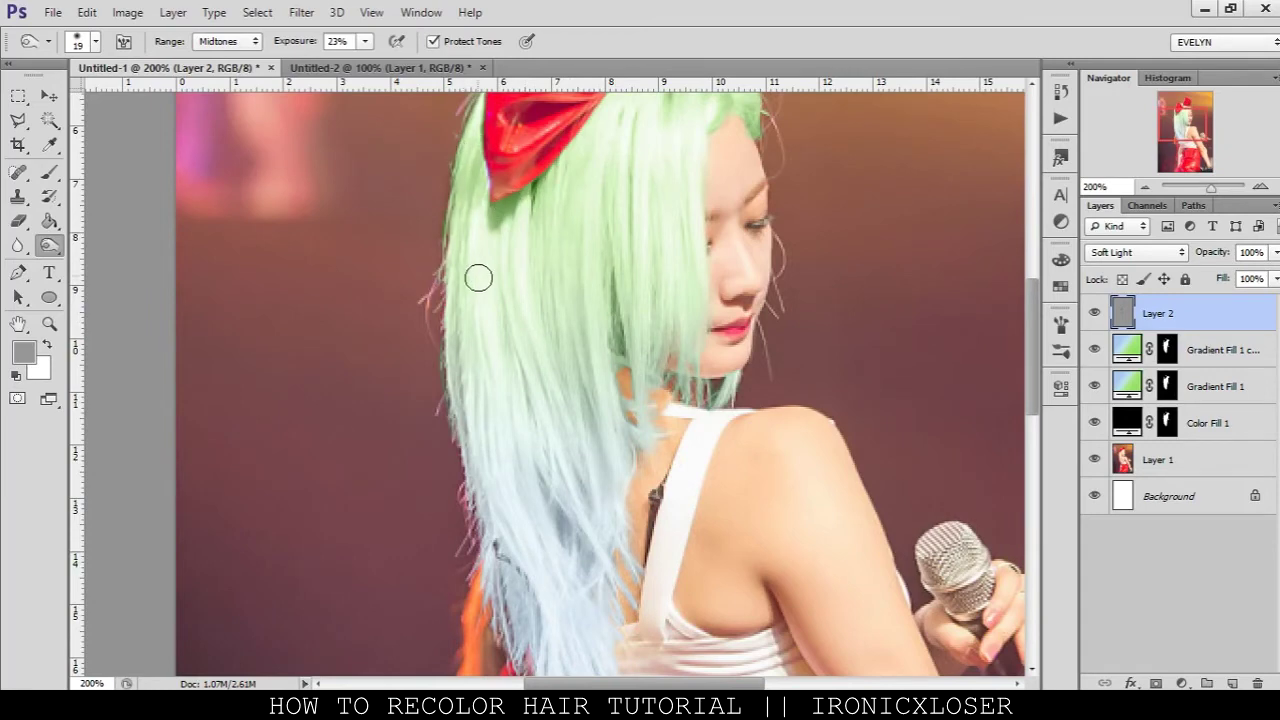
pyautogui.scroll(4, 597, 231)
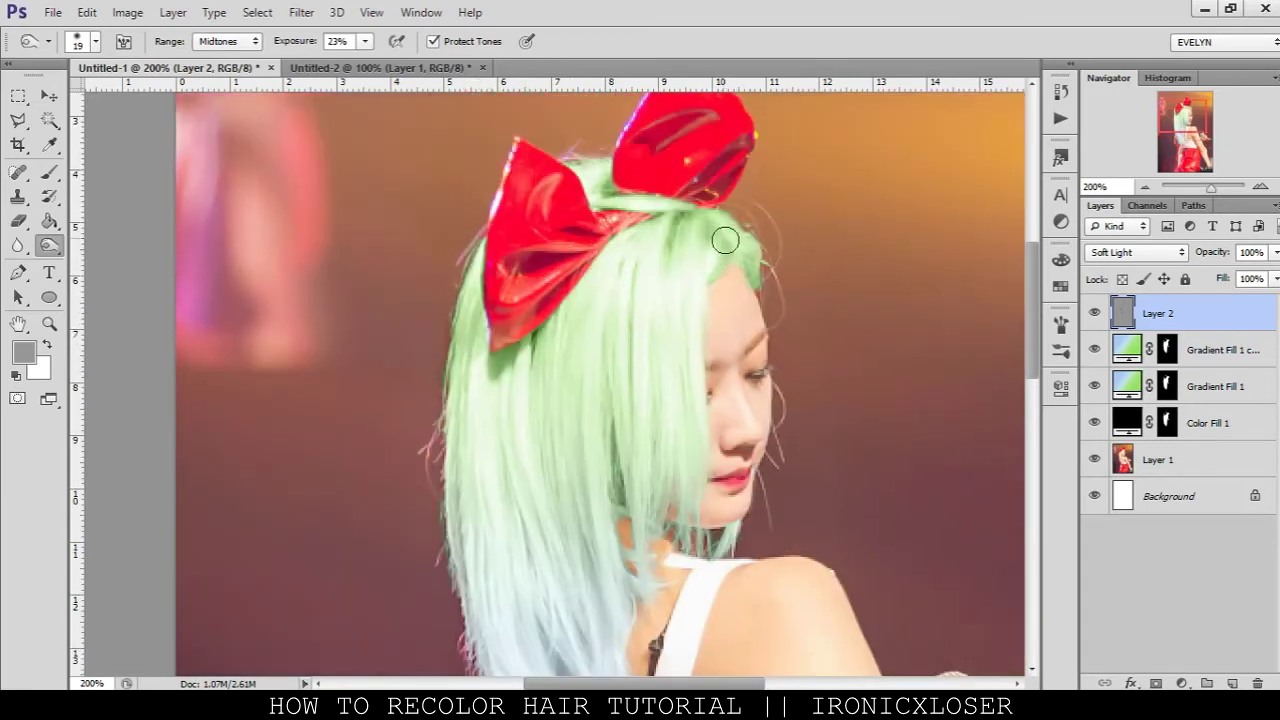
# Toggle Layer 2's visibility repeatedly on the whole photo to compare the hair with and without the dodge and burn shading
pyautogui.click(1142, 188)
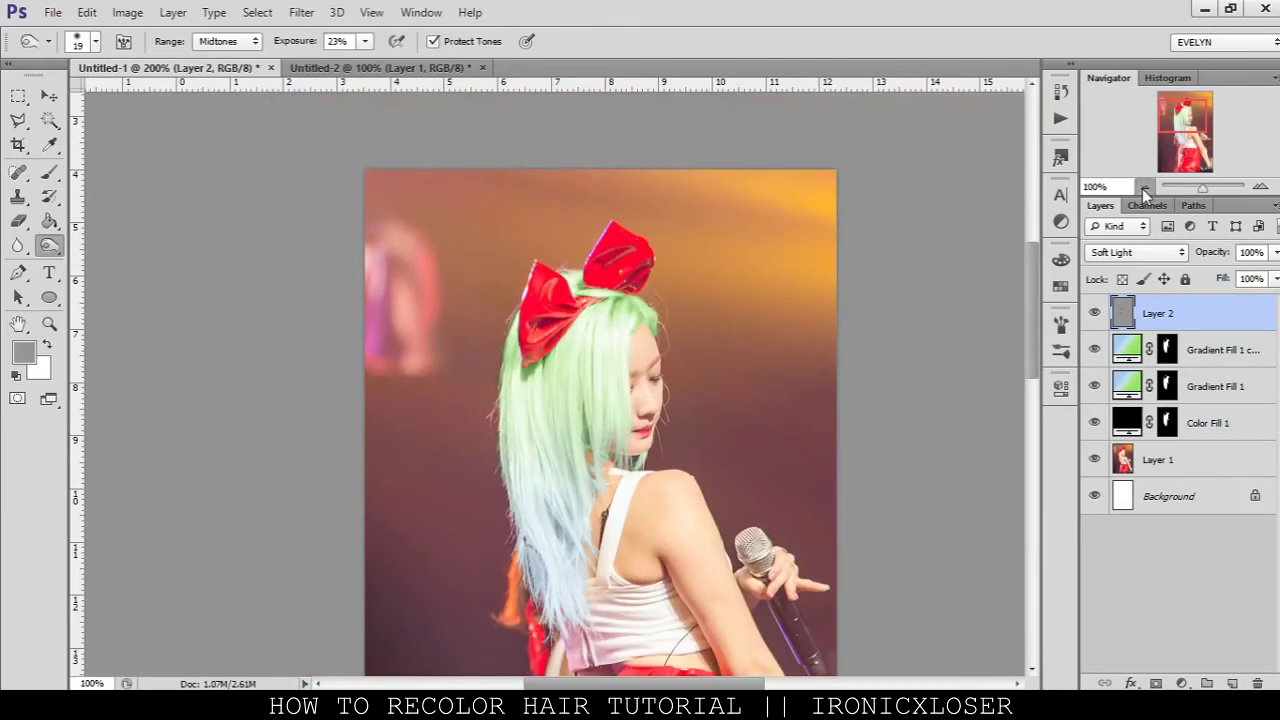
pyautogui.click(1142, 189)
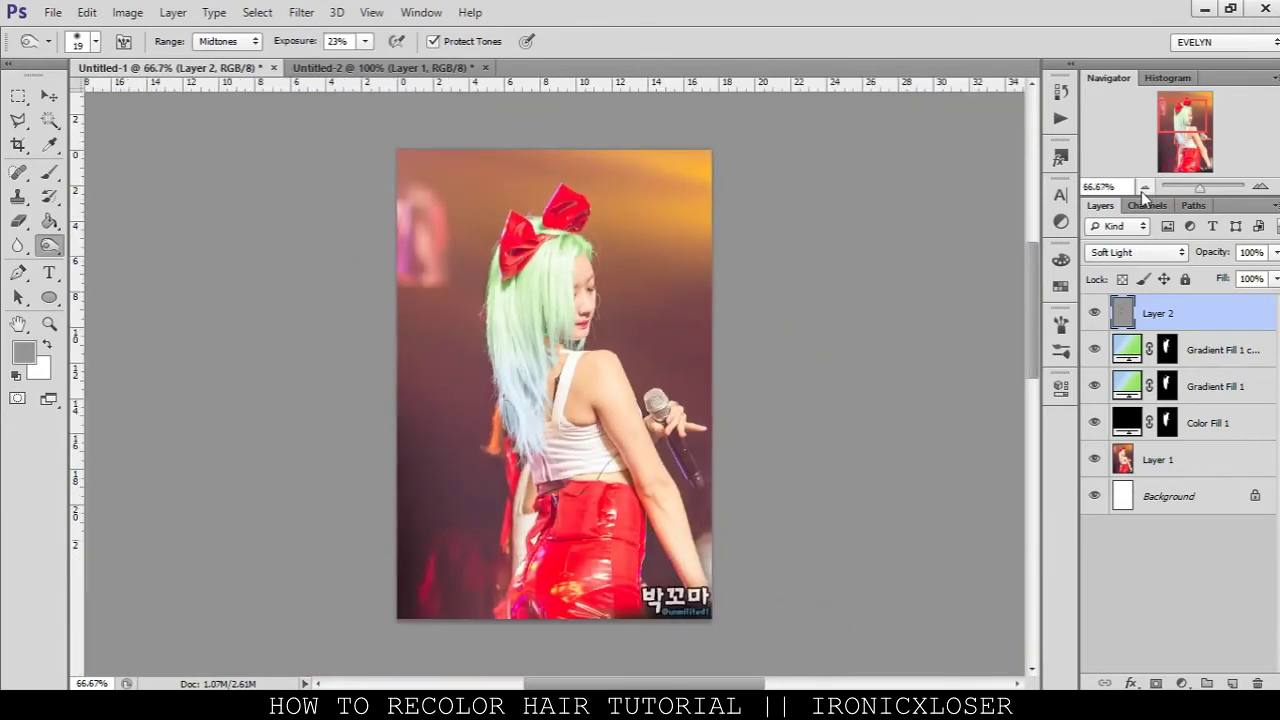
pyautogui.click(1096, 314)
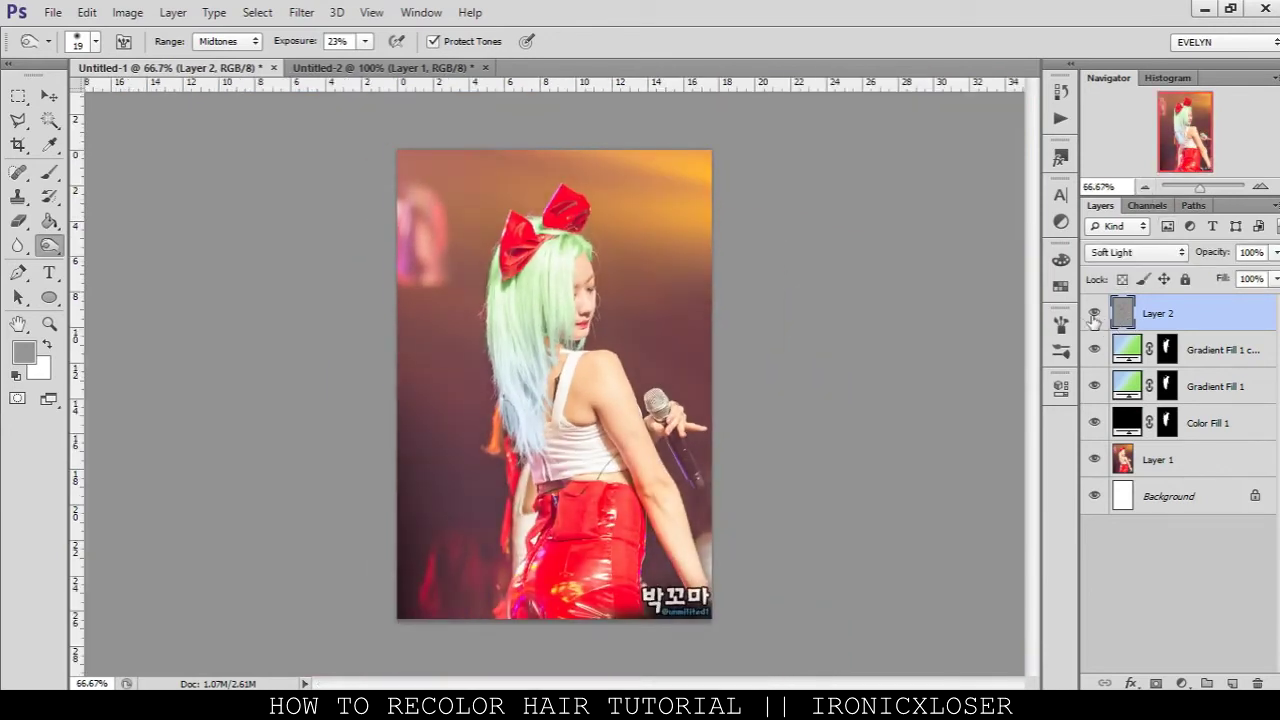
pyautogui.click(1094, 316)
pyautogui.click(1094, 316)
pyautogui.click(1094, 316)
pyautogui.click(1094, 316)
pyautogui.click(1094, 316)
pyautogui.click(1094, 316)
# Copy the hair mask from the gradient fill copy onto Layer 2 and compare the photo with Layer 2 hidden and shown
pyautogui.moveTo(1167, 351); pyautogui.dragTo(1157, 314)
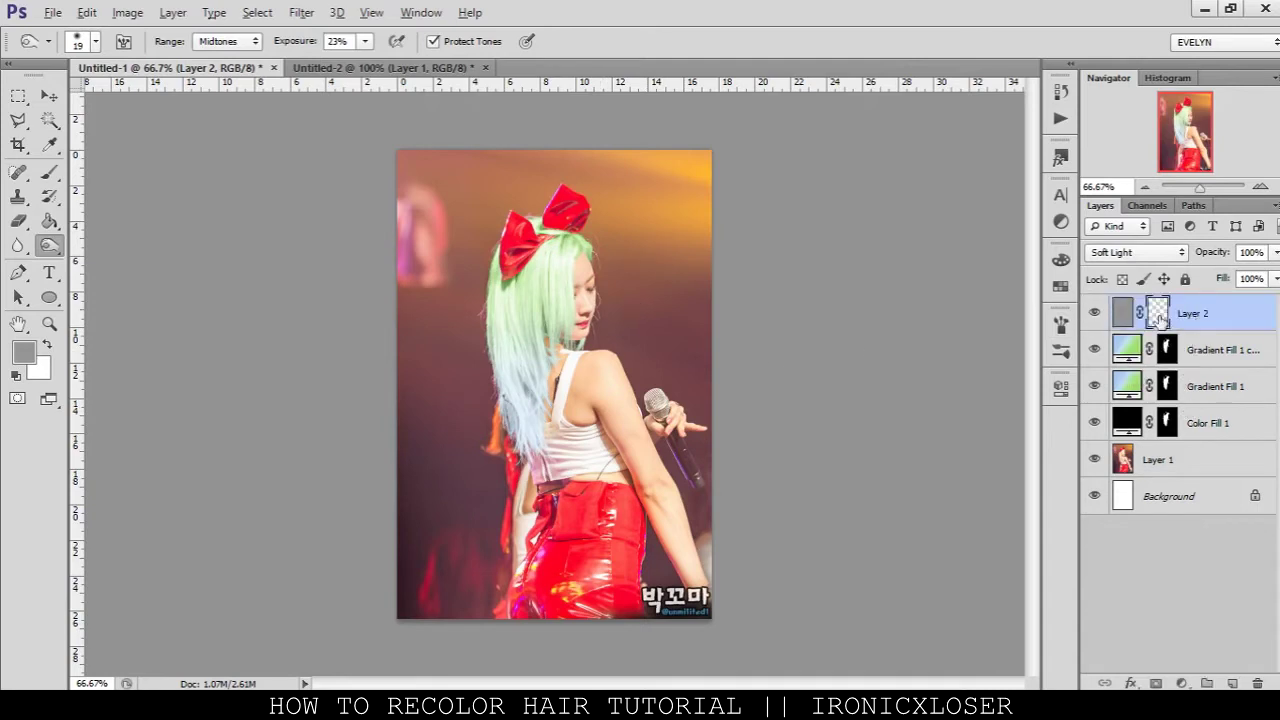
pyautogui.click(1095, 313)
pyautogui.click(1095, 313)
pyautogui.click(1094, 314)
pyautogui.click(1094, 314)
# Set the Burn tool's exposure to 38% and examine the hair from its blue ends up to the face
pyautogui.click(303, 46)
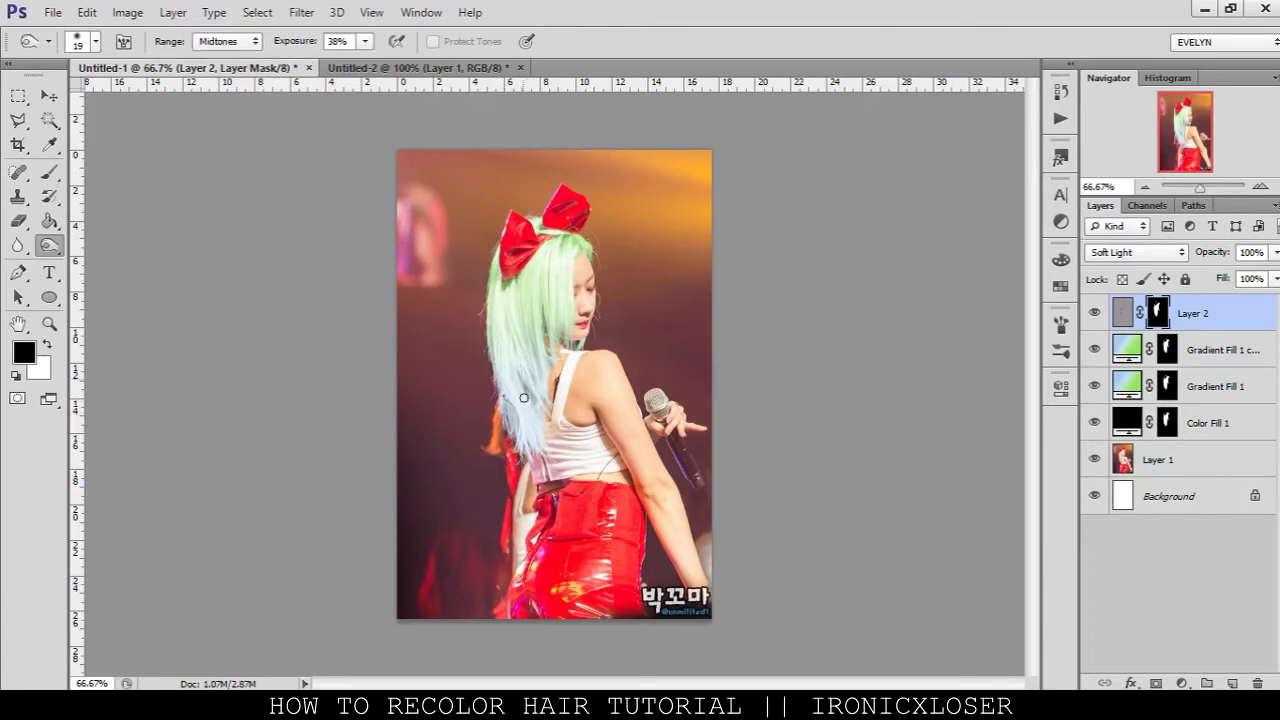
pyautogui.click(49, 323)
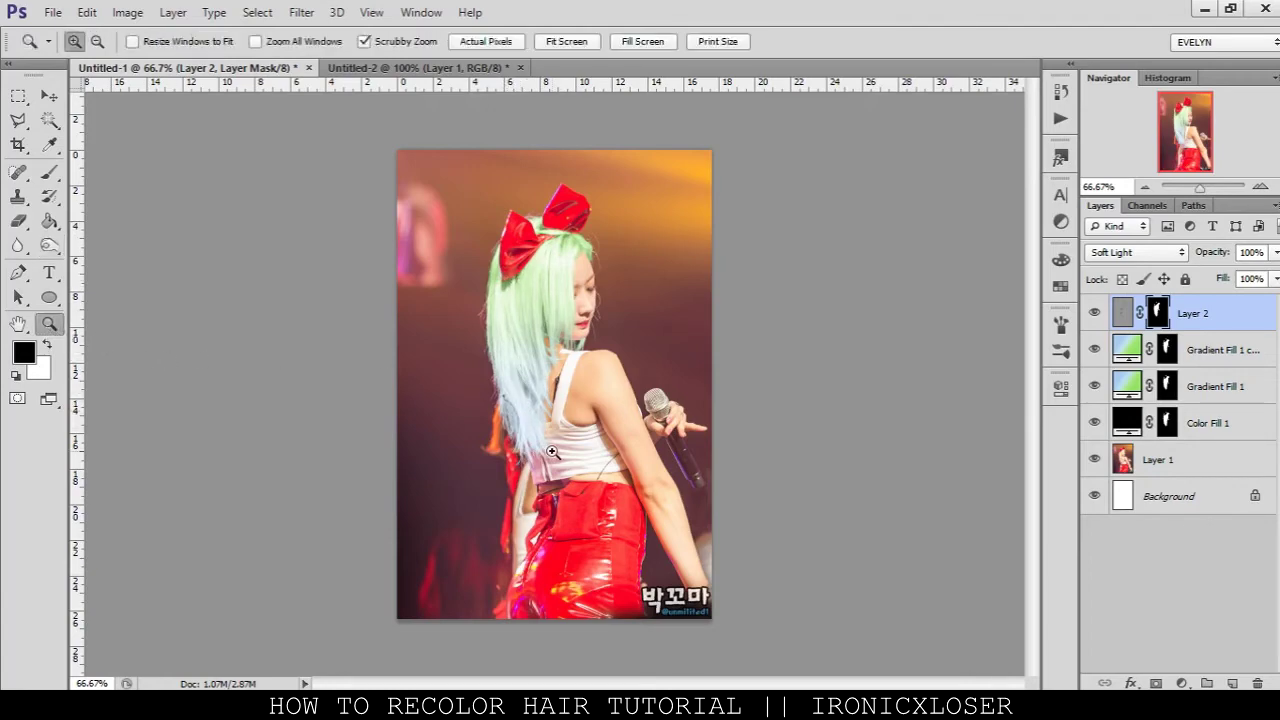
pyautogui.click(553, 451)
pyautogui.click(553, 451)
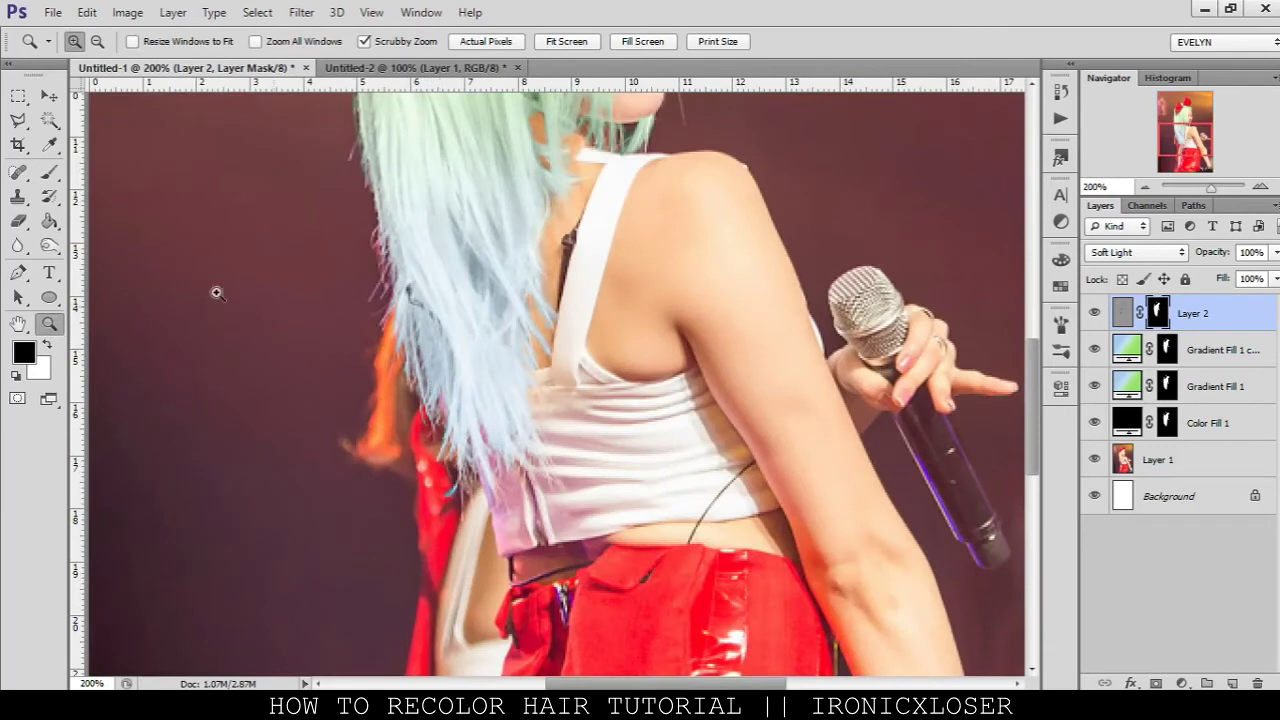
pyautogui.click(49, 172)
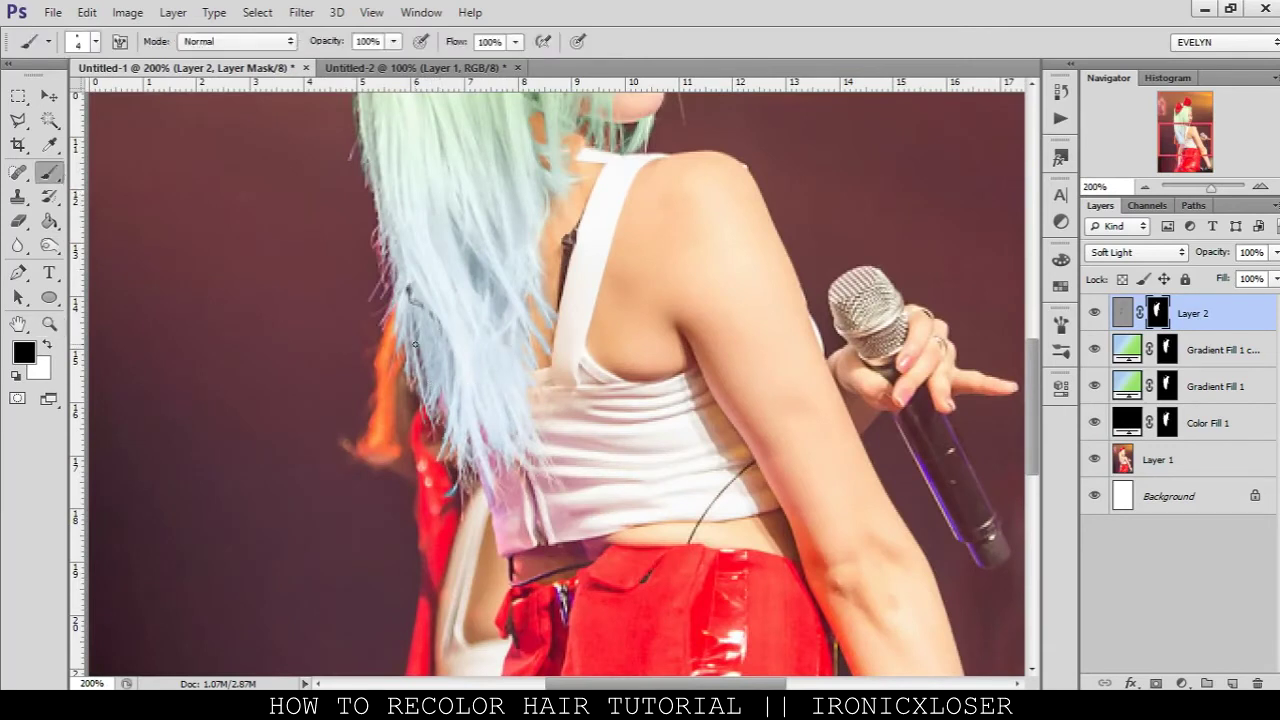
pyautogui.click(49, 245)
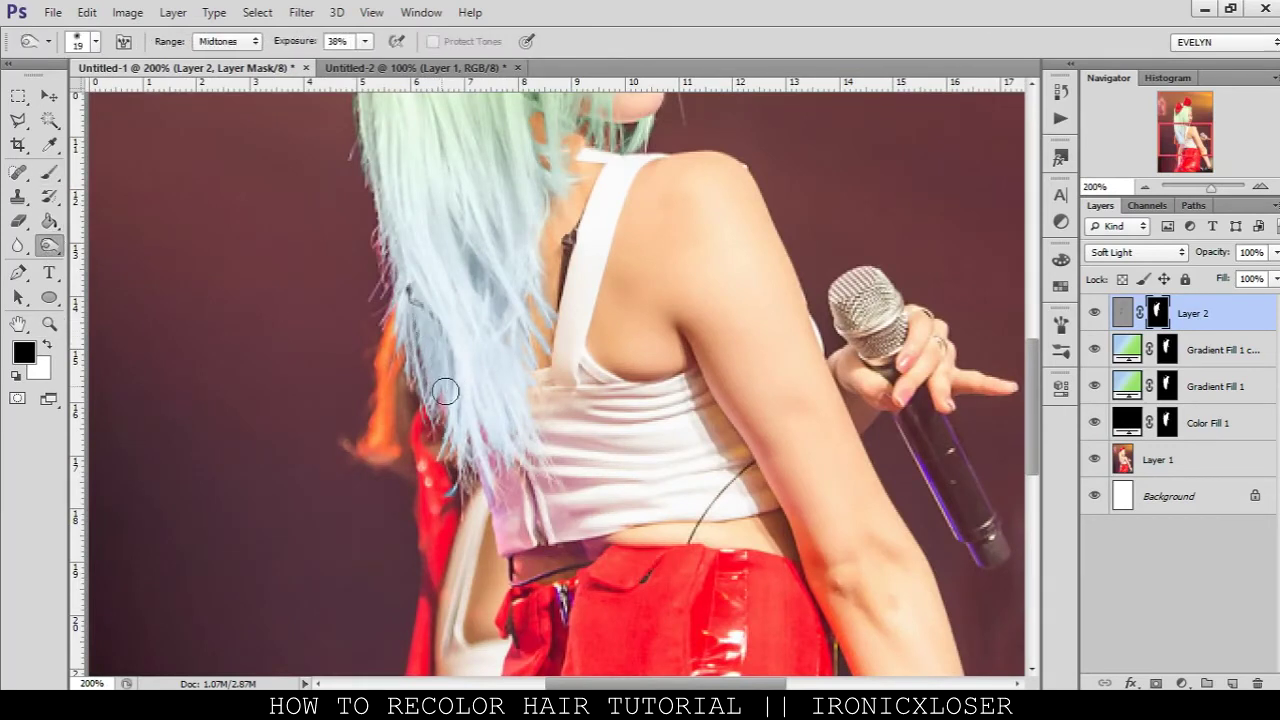
pyautogui.scroll(2, 485, 333)
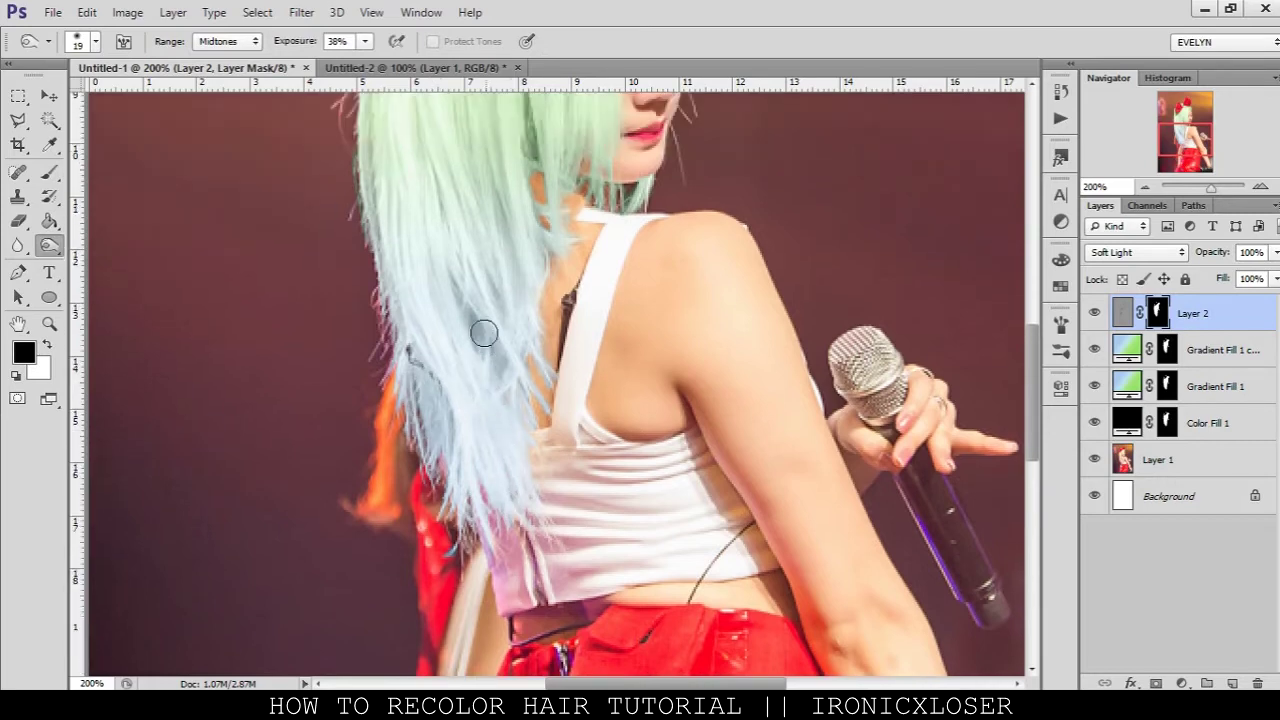
pyautogui.scroll(3, 530, 335)
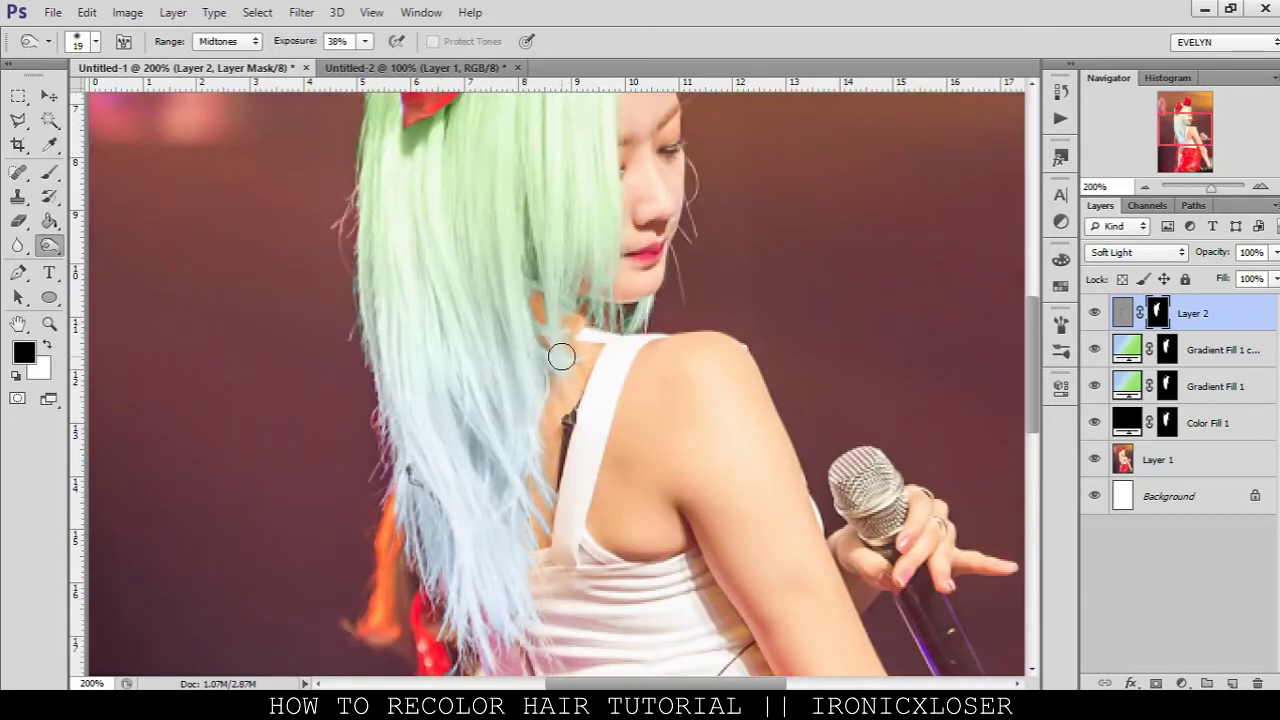
pyautogui.scroll(2, 436, 318)
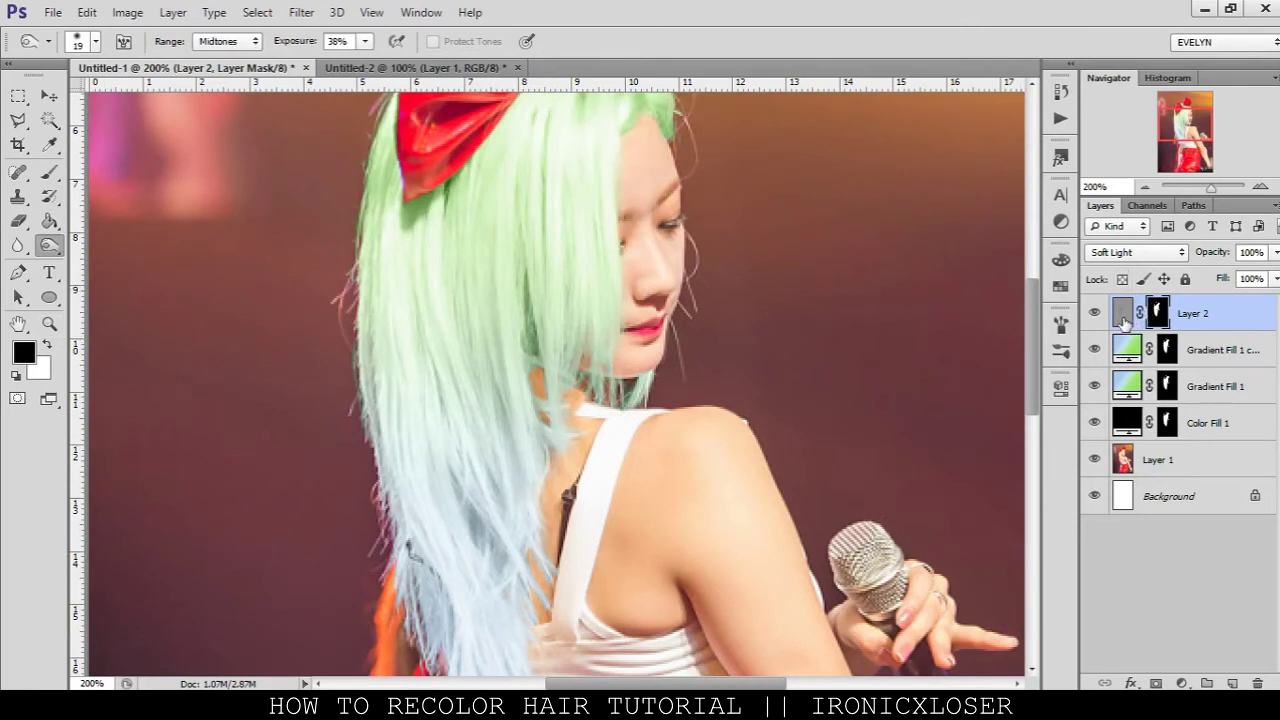
# Switch from Layer 2's mask to its gray fill and burn the shadowed strands in the blue lower hair with the 19 px brush
pyautogui.click(1123, 313)
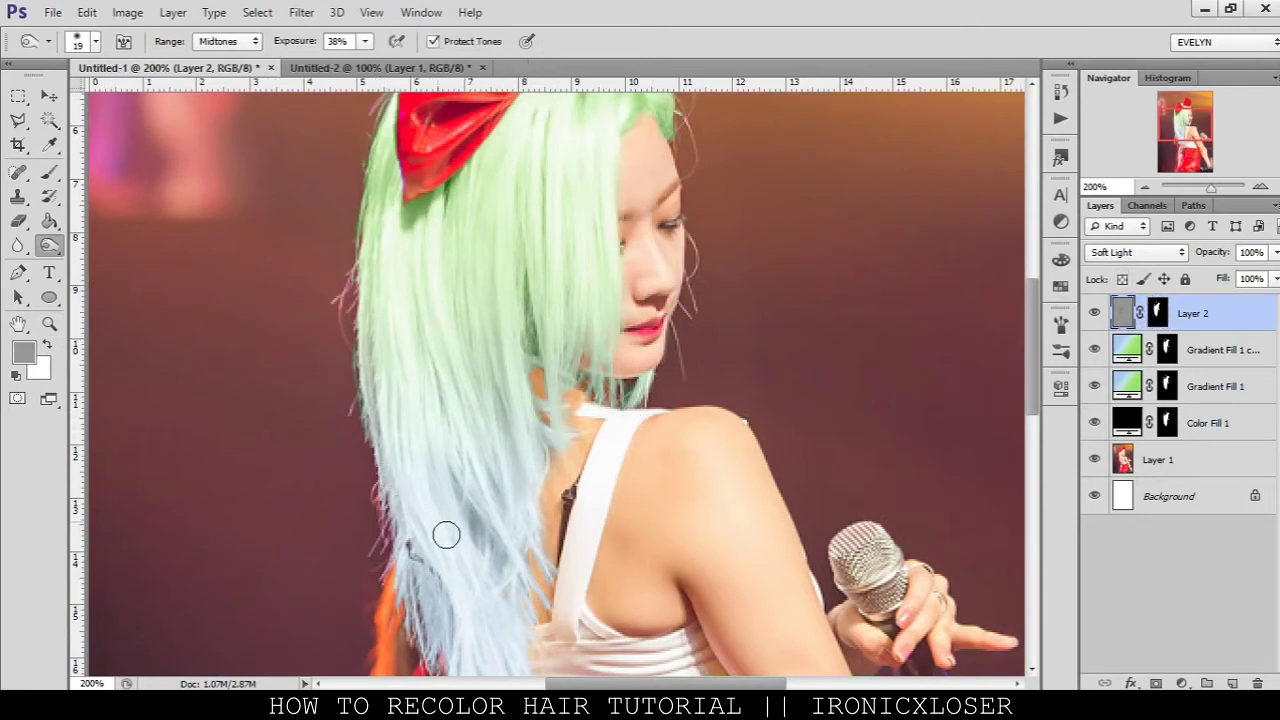
pyautogui.scroll(-1, 460, 530)
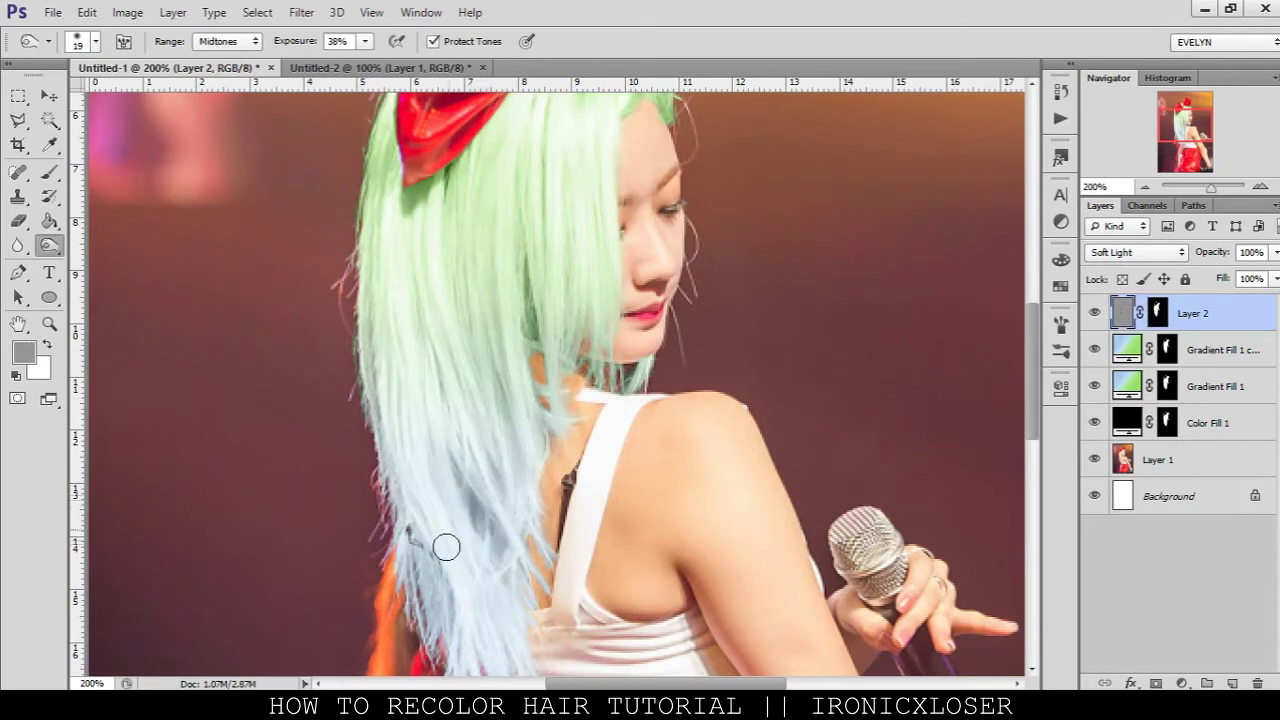
pyautogui.scroll(-3, 445, 530)
pyautogui.moveTo(1094, 350)
pyautogui.mouseDown()
pyautogui.moveTo(1100, 452)
pyautogui.moveTo(1095, 348)
pyautogui.mouseUp()
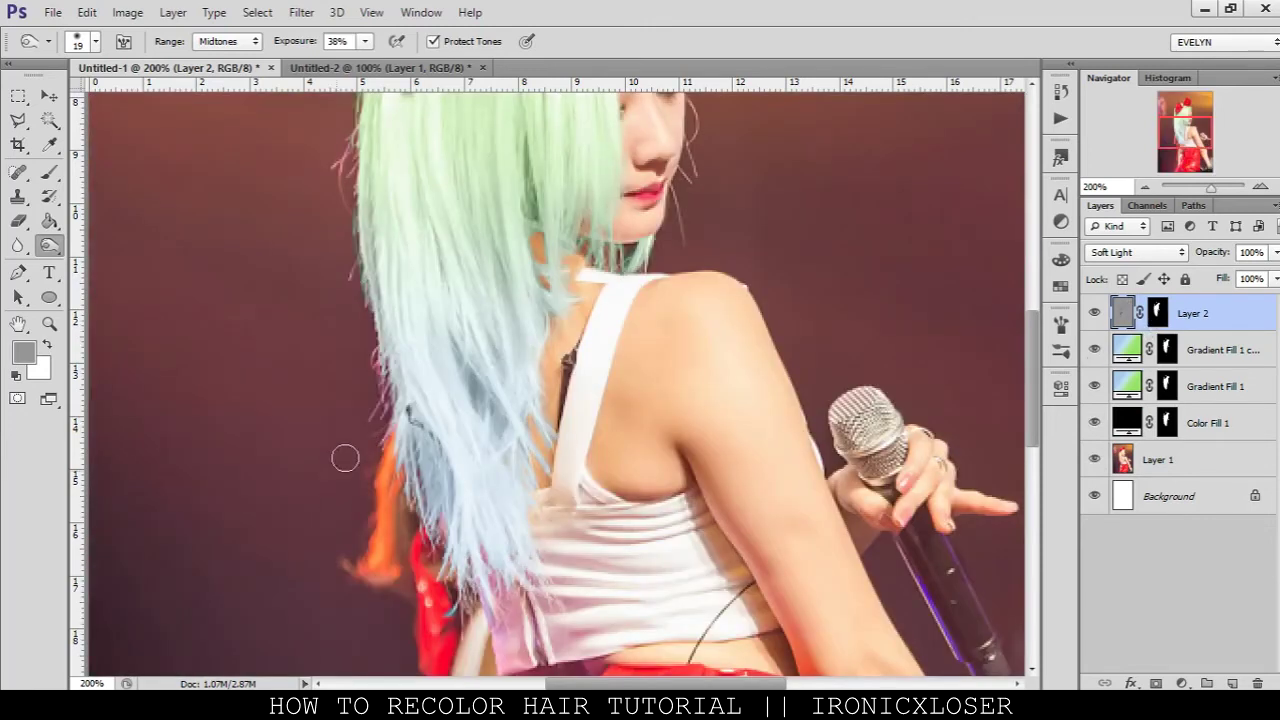
pyautogui.scroll(2, 499, 316)
pyautogui.scroll(1, 499, 316)
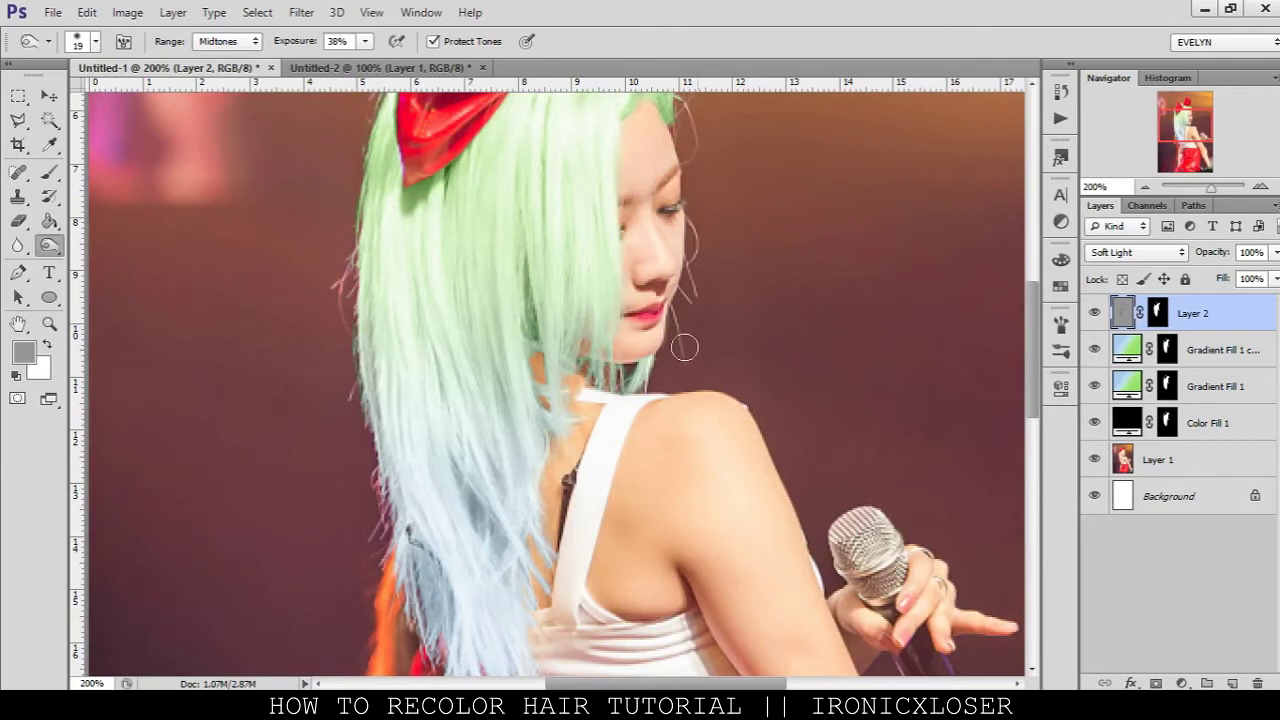
# Switch from the Burn tool to the Dodge tool and examine the hair between the blue ends and the red bow
pyautogui.scroll(1, 700, 348)
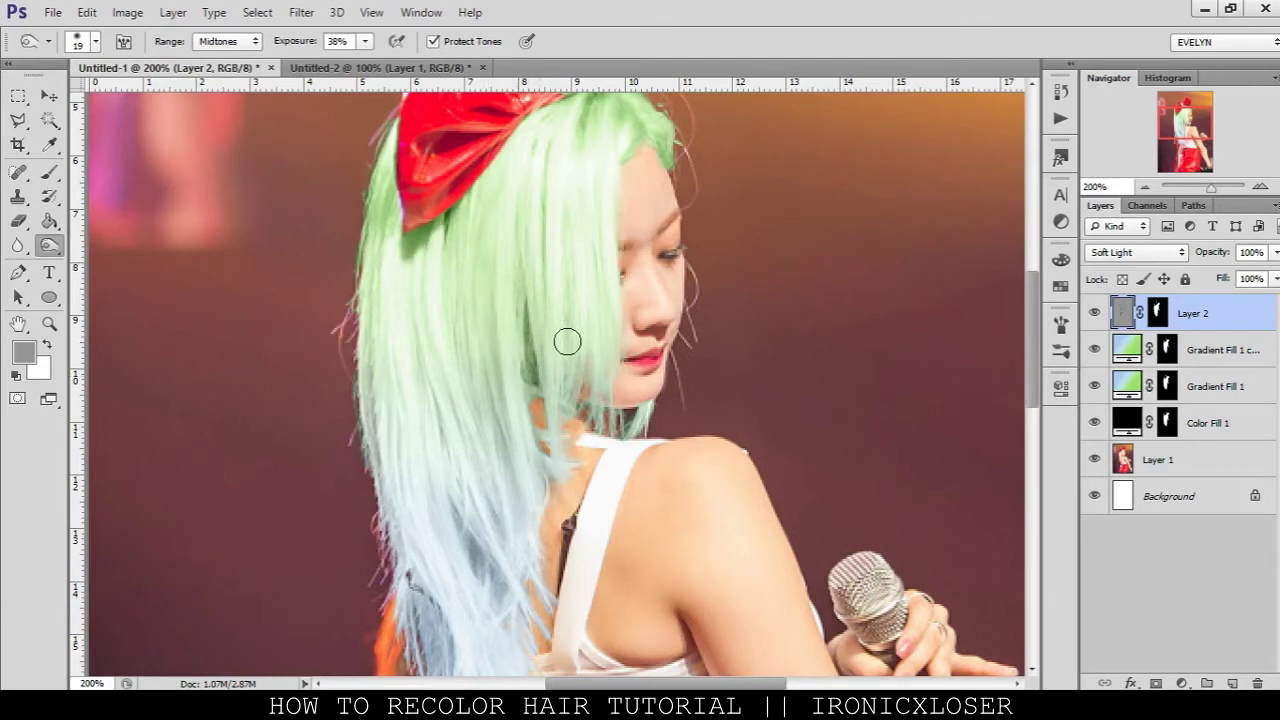
pyautogui.scroll(2, 592, 230)
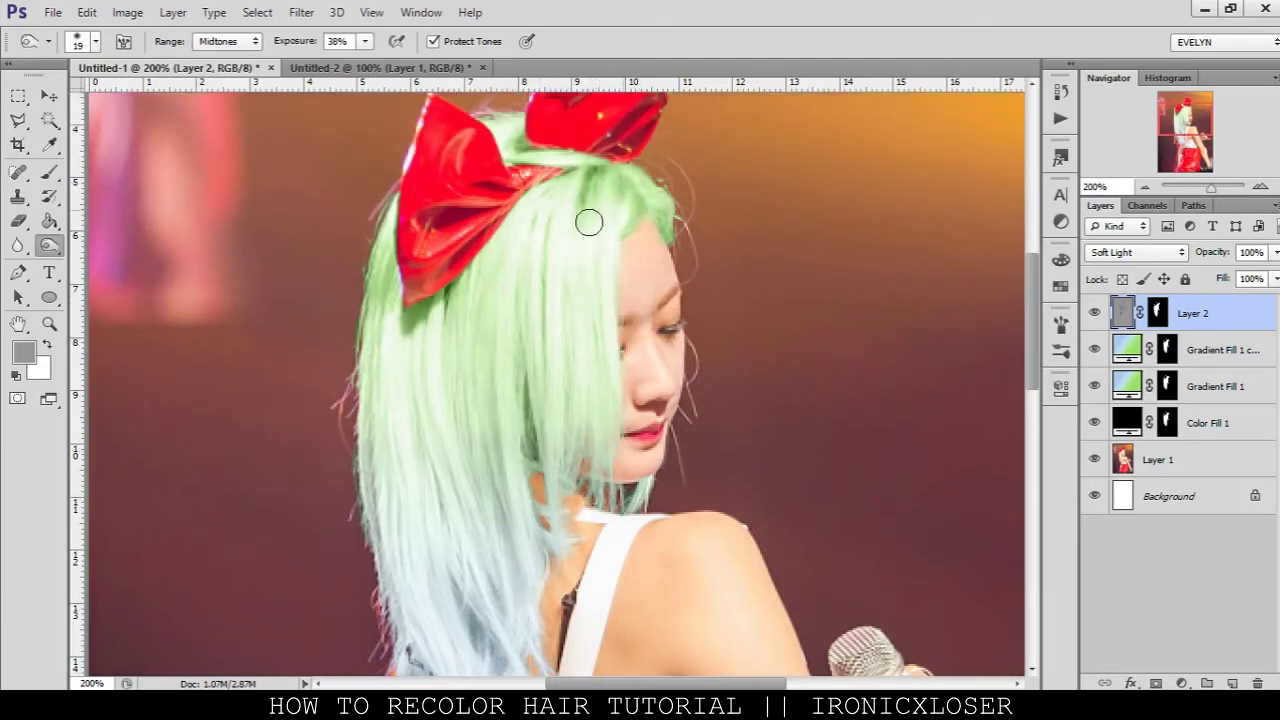
pyautogui.scroll(-4, 507, 248)
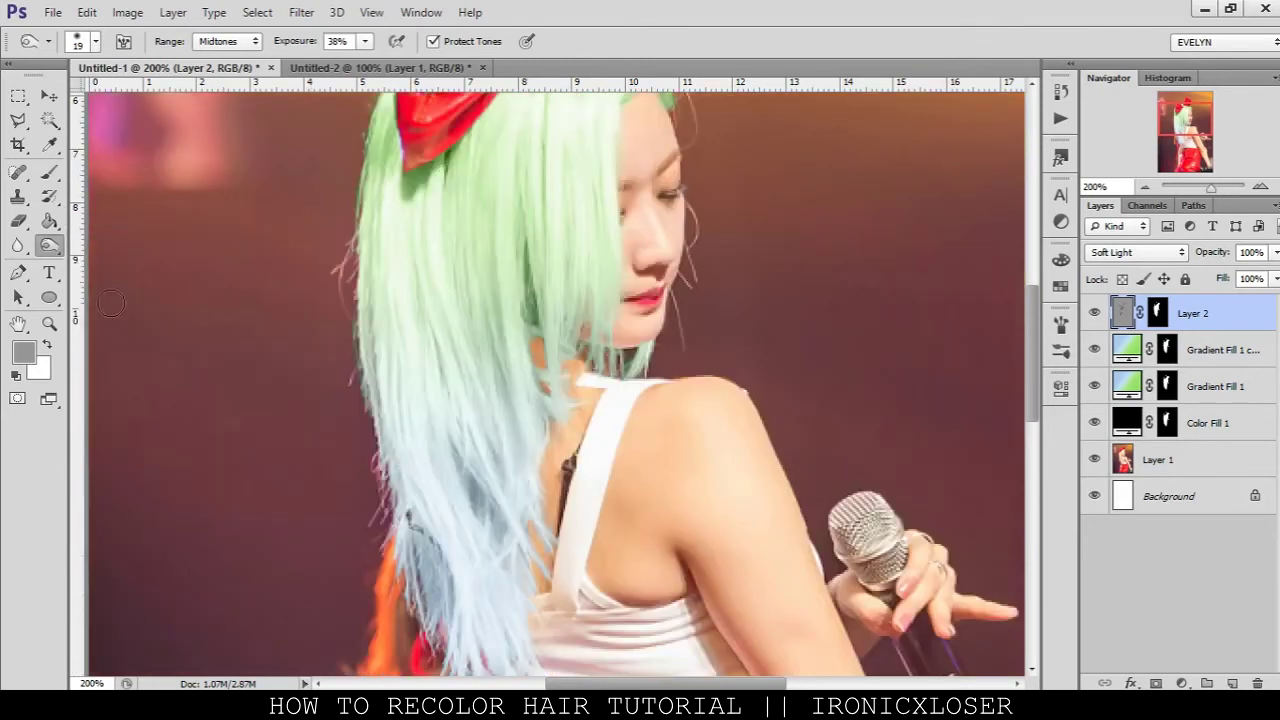
pyautogui.rightClick(50, 245)
pyautogui.click(130, 242)
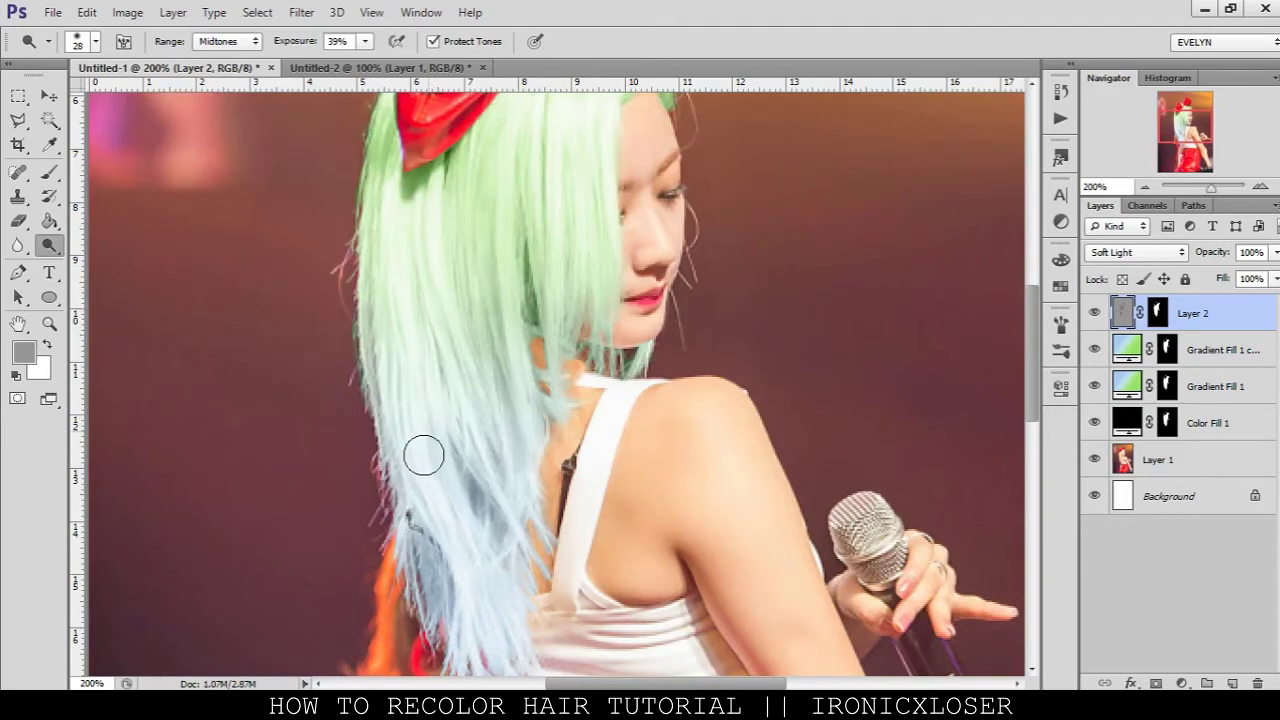
pyautogui.scroll(-3, 477, 486)
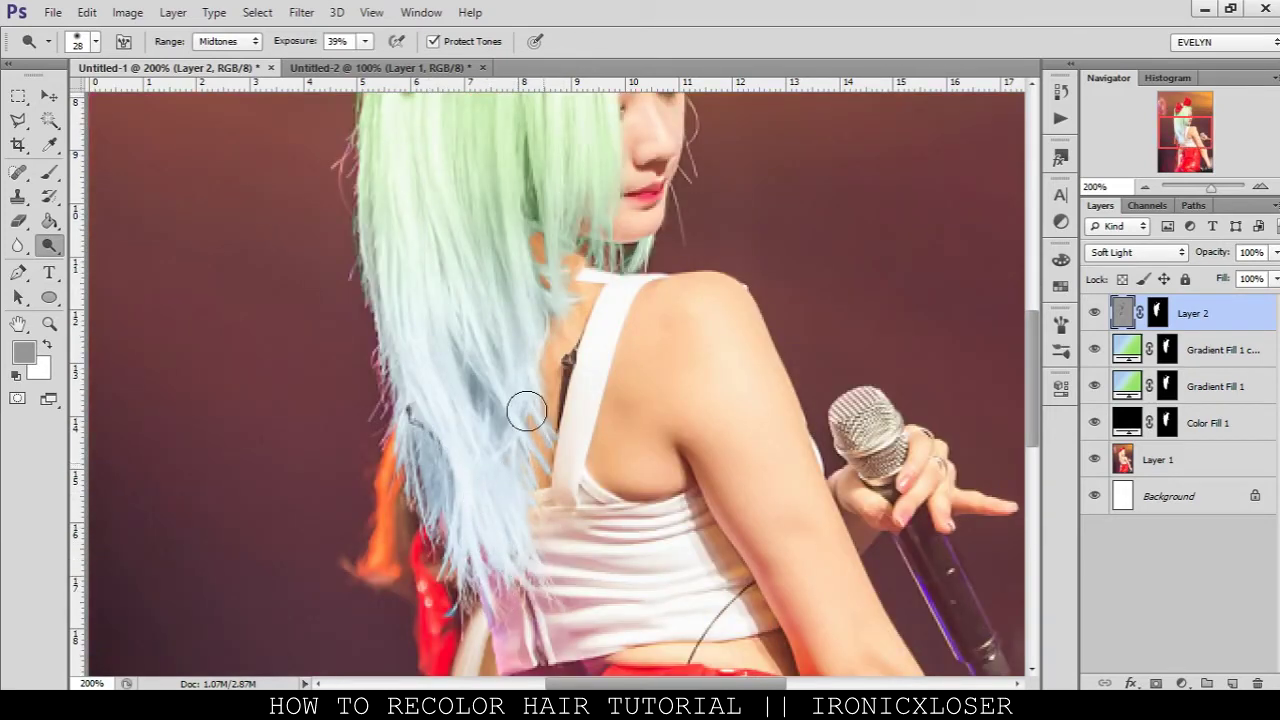
pyautogui.scroll(3, 638, 312)
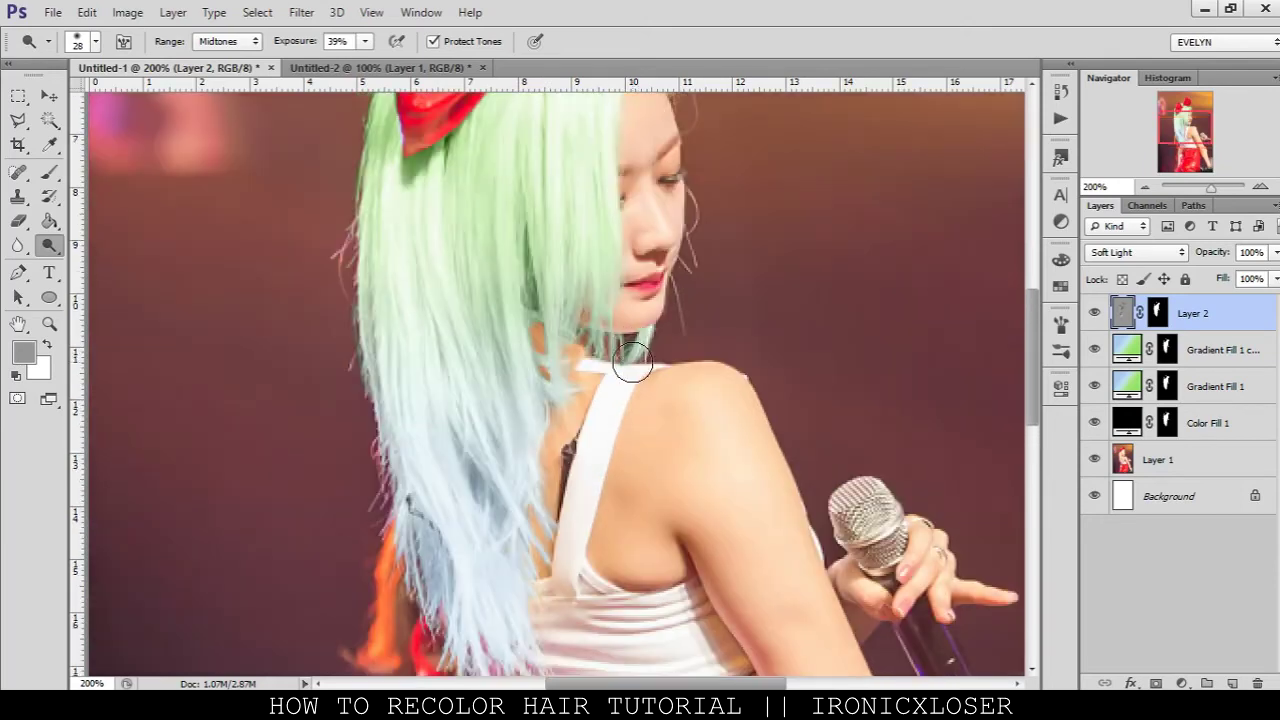
pyautogui.scroll(2, 505, 384)
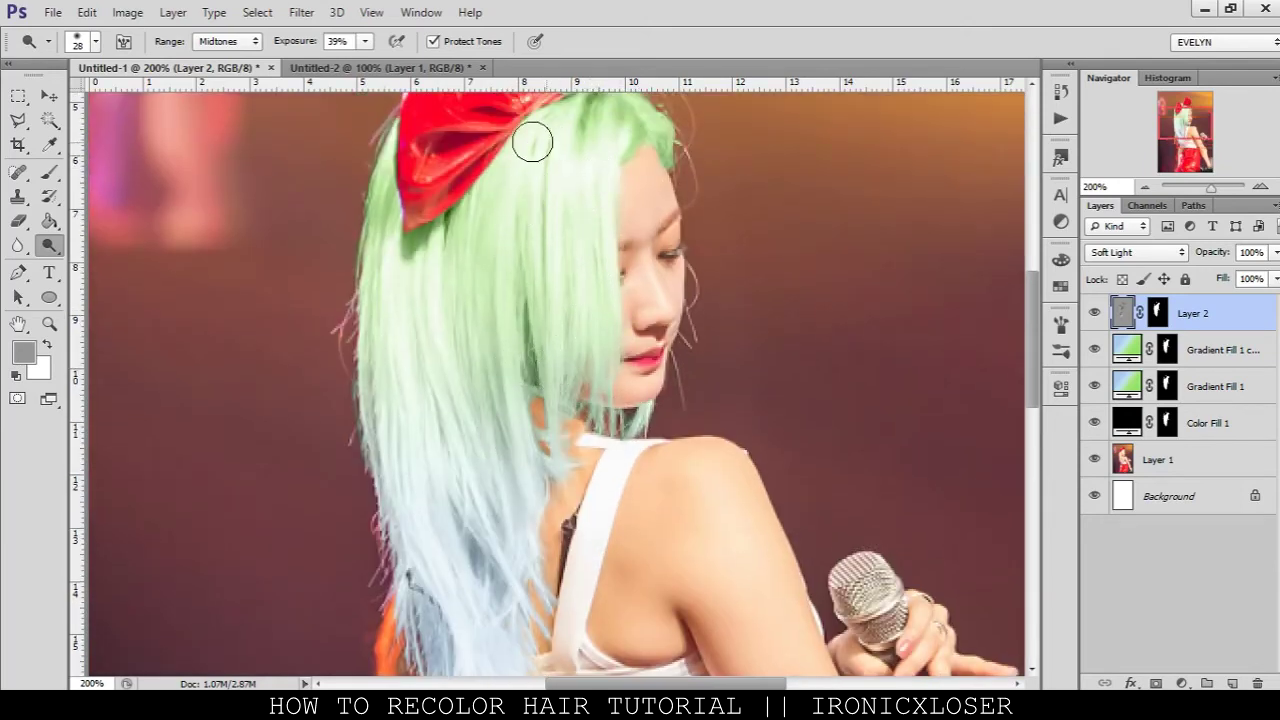
# Toggle Layer 2's visibility repeatedly to compare the close-up hair with and without the dodge and burn shading
pyautogui.click(1094, 314)
pyautogui.click(1094, 314)
pyautogui.click(1094, 314)
pyautogui.click(1094, 314)
pyautogui.click(1094, 314)
pyautogui.click(1093, 314)
# Crop the photo to a 500 x 500 px square framing the singer from the bow to the waist
pyautogui.click(1145, 186)
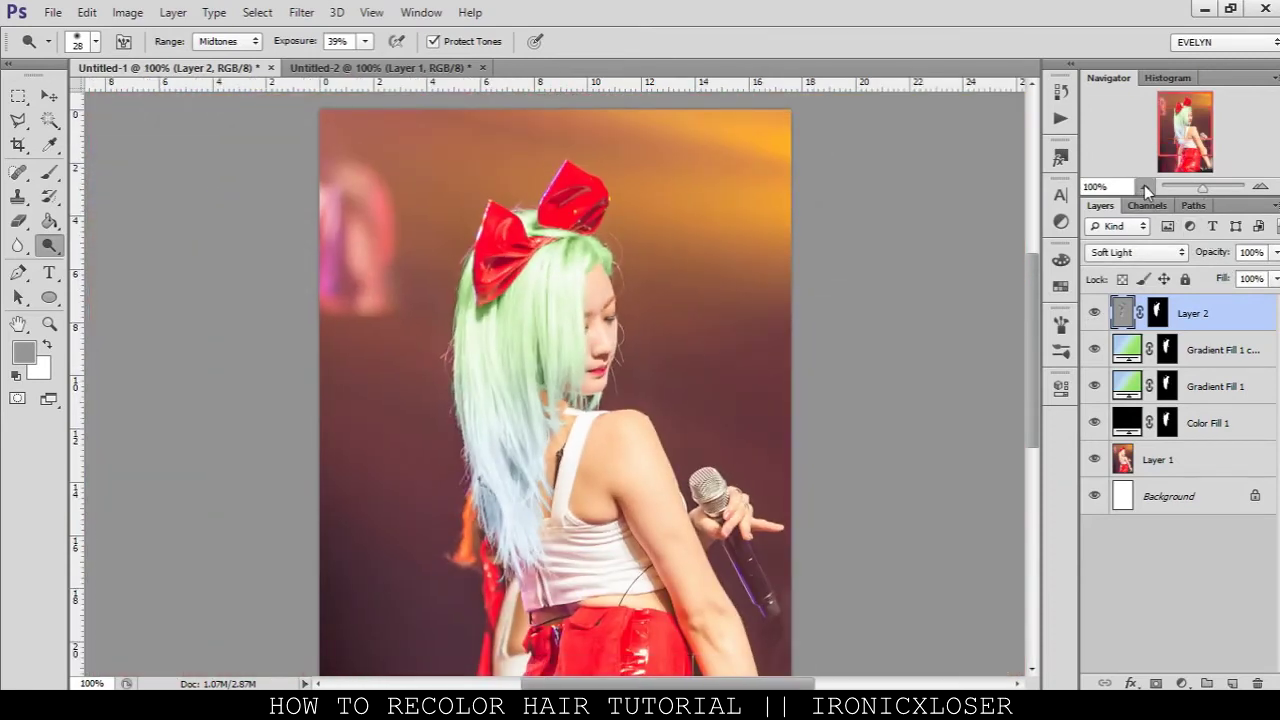
pyautogui.click(1145, 186)
pyautogui.click(18, 144)
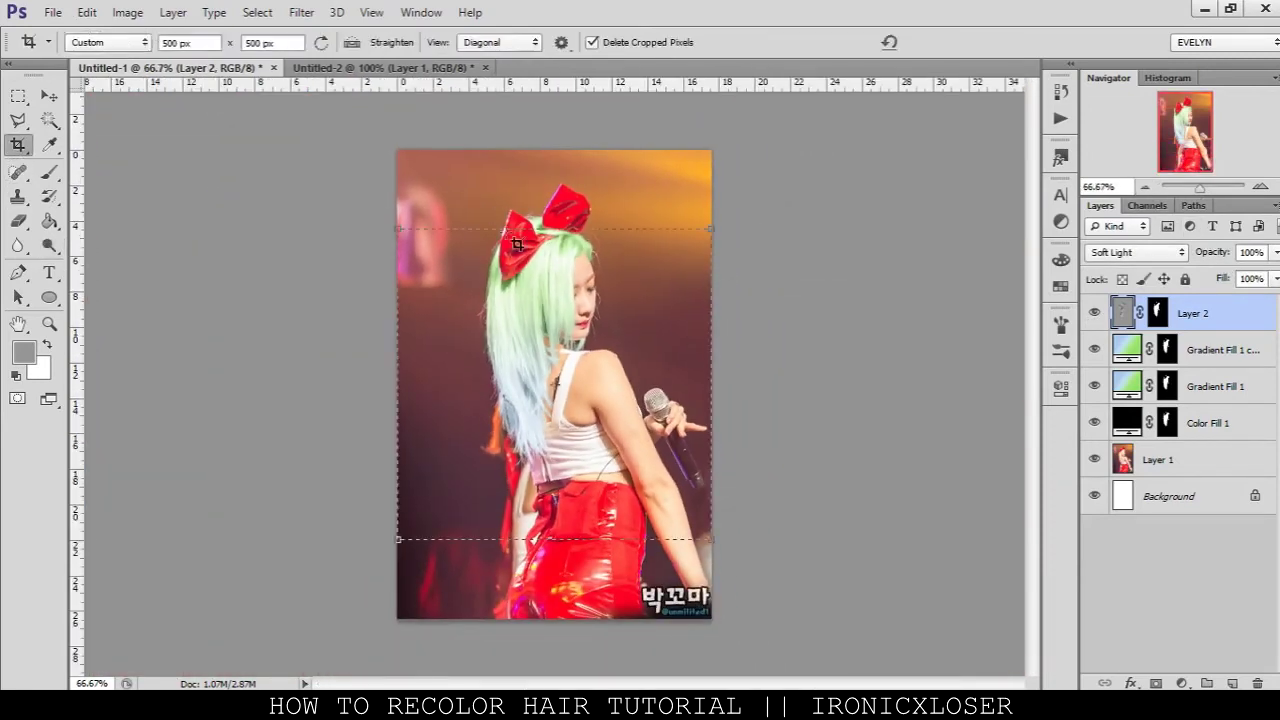
pyautogui.click(586, 365)
pyautogui.moveTo(593, 465); pyautogui.dragTo(592, 424)
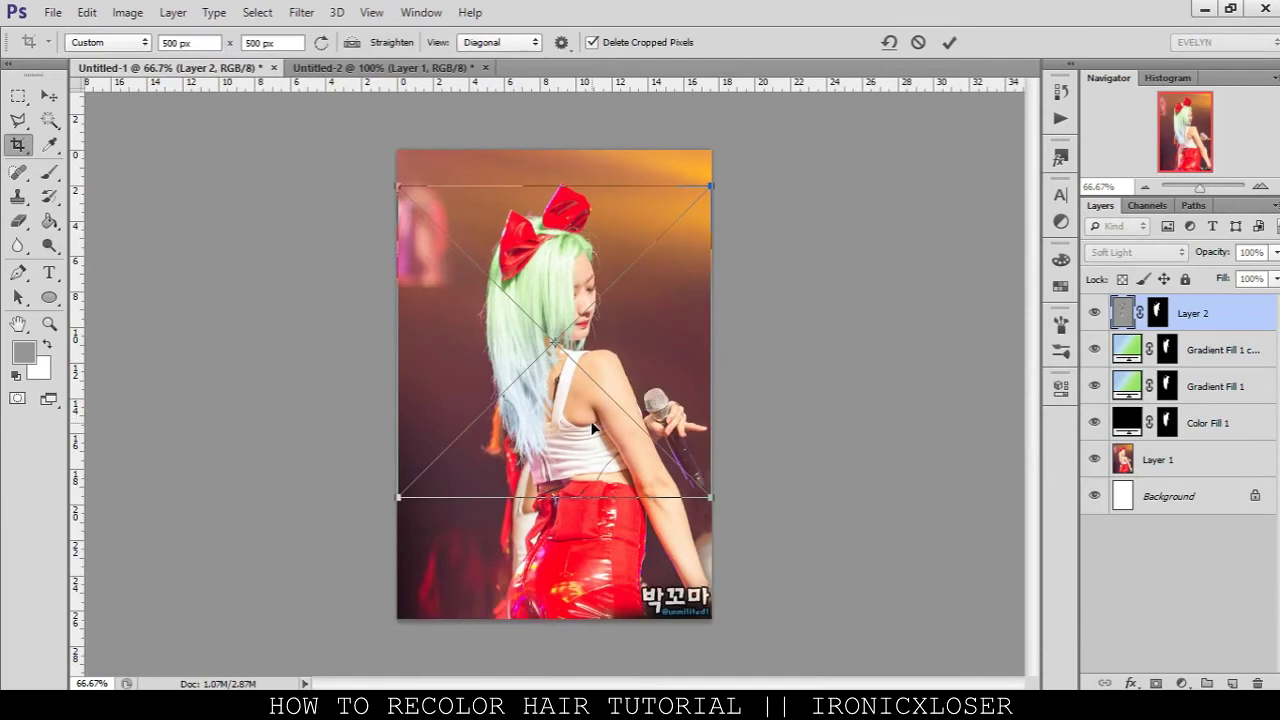
pyautogui.press('Return')
pyautogui.click(49, 323)
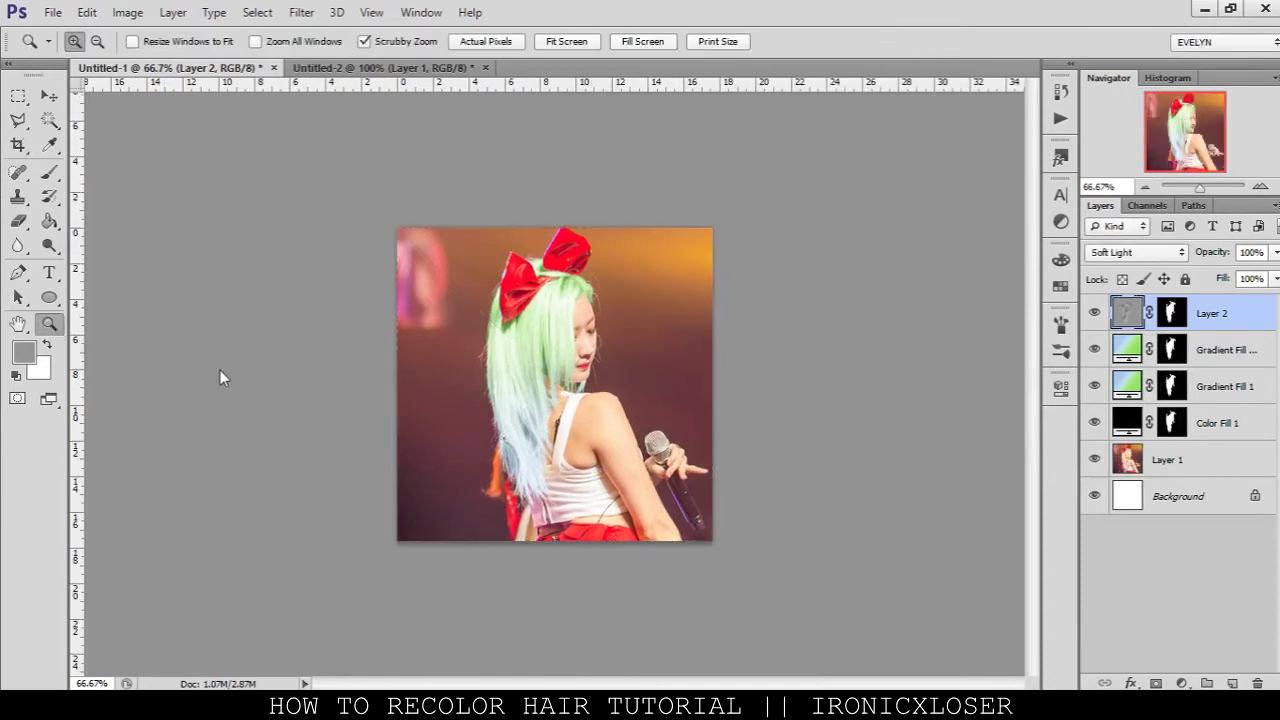
pyautogui.click(642, 457)
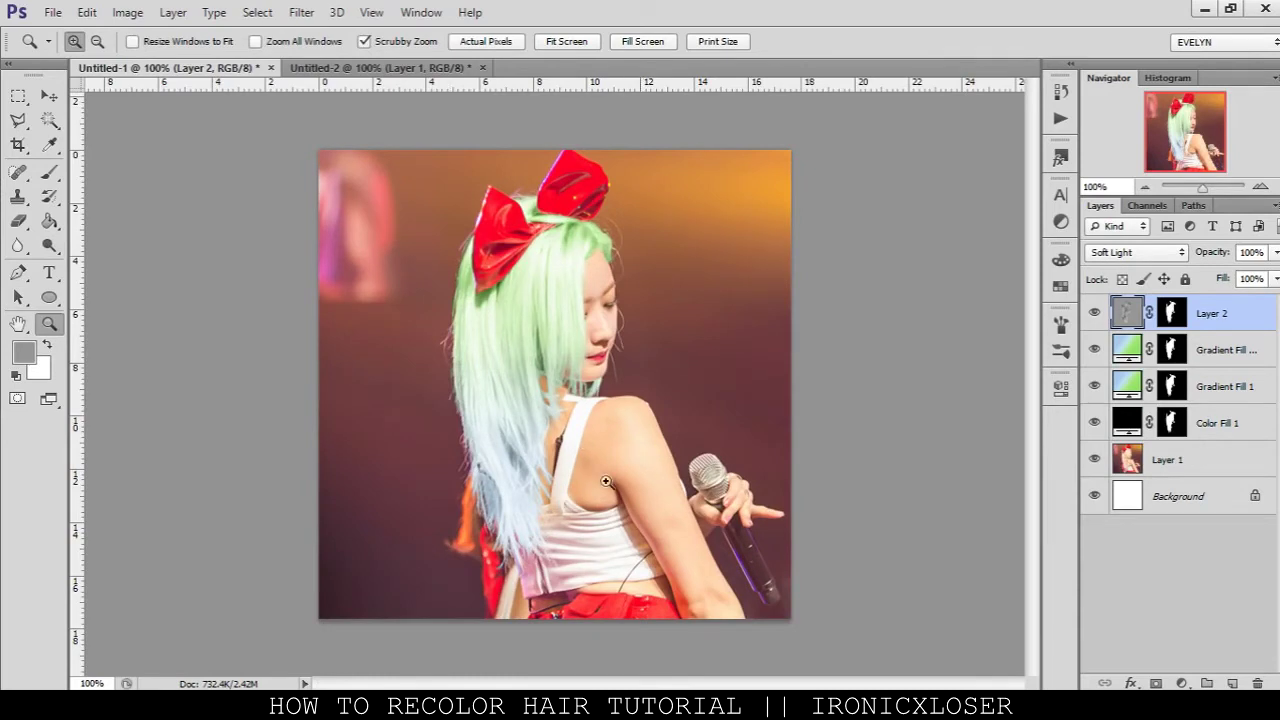
# Try a Hue/Saturation adjustment above Layer 2 with hue -27, clipped to that layer
pyautogui.click(1184, 680)
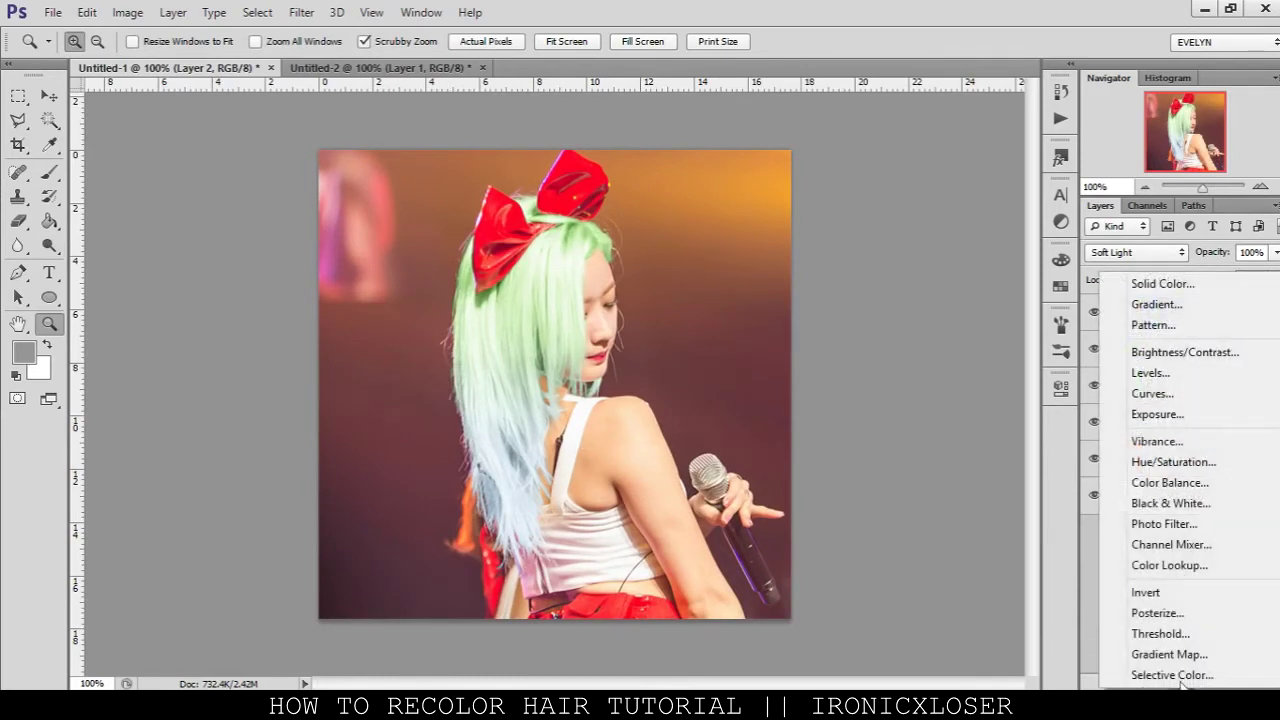
pyautogui.click(1165, 460)
pyautogui.moveTo(934, 506); pyautogui.dragTo(911, 507)
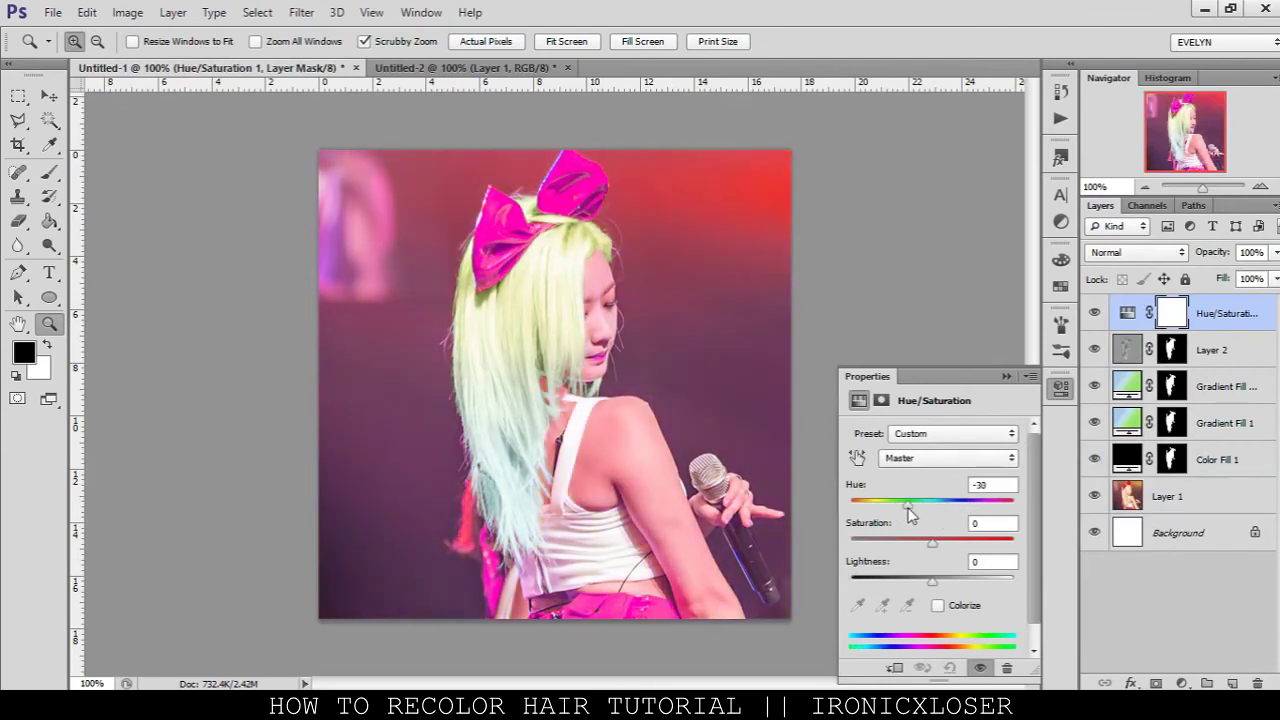
pyautogui.press('alt')
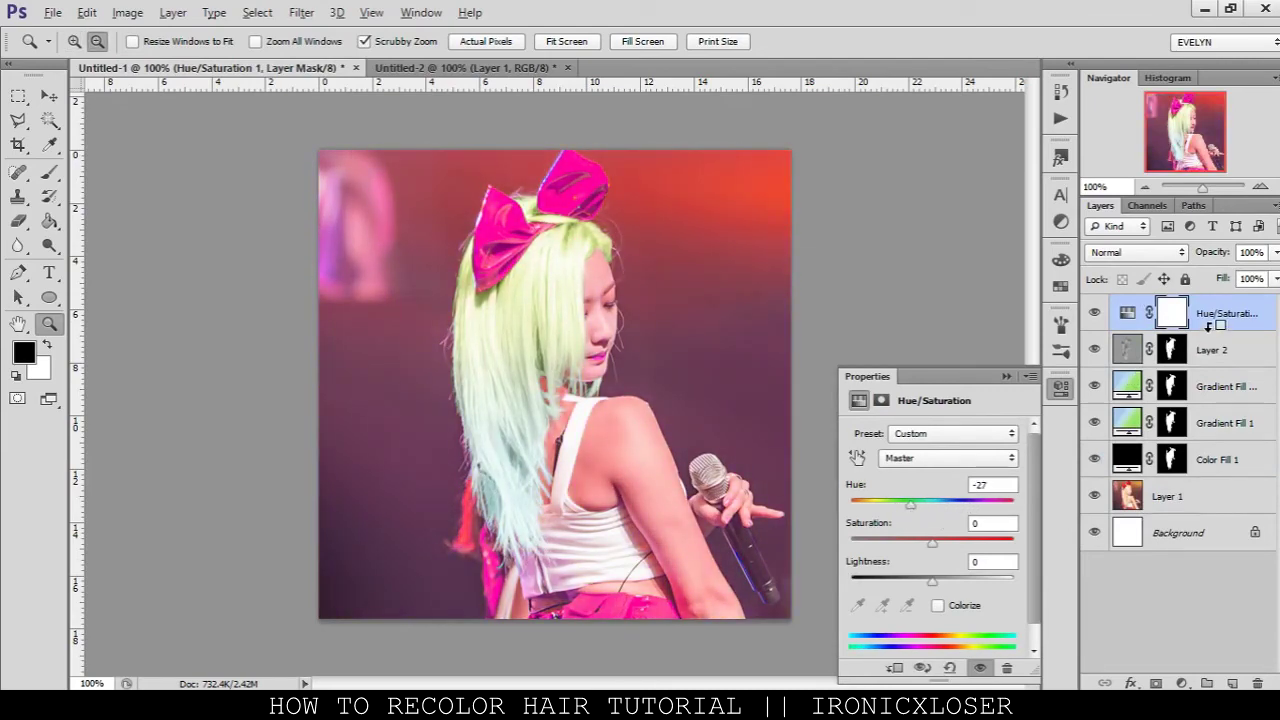
pyautogui.keyDown('alt'); pyautogui.click(1208, 326); pyautogui.keyUp('alt')
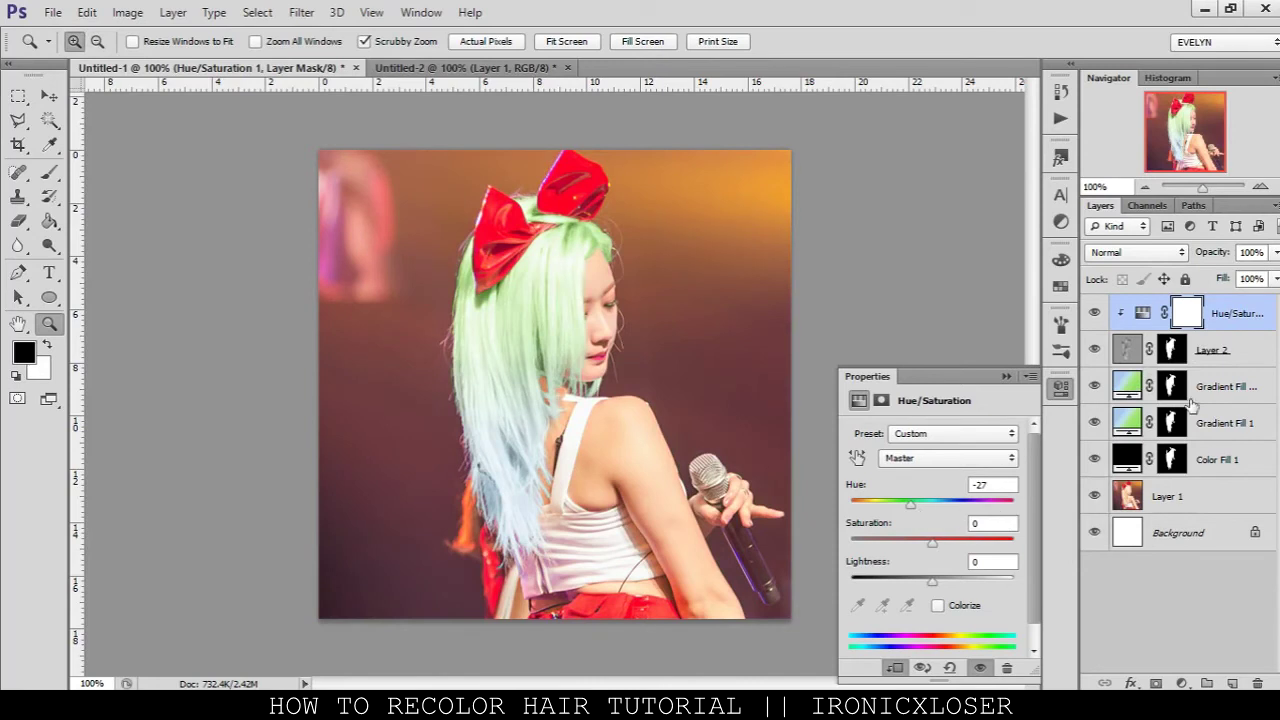
# Release the Hue/Saturation layer from clipping and replace its mask with a copy of Layer 2's hair mask
pyautogui.press('alt')
pyautogui.keyDown('alt'); pyautogui.click(1216, 326); pyautogui.keyUp('alt')
pyautogui.keyDown('alt'); pyautogui.moveTo(1172, 349); pyautogui.dragTo(1172, 313); pyautogui.keyUp('alt')
pyautogui.click(563, 282)
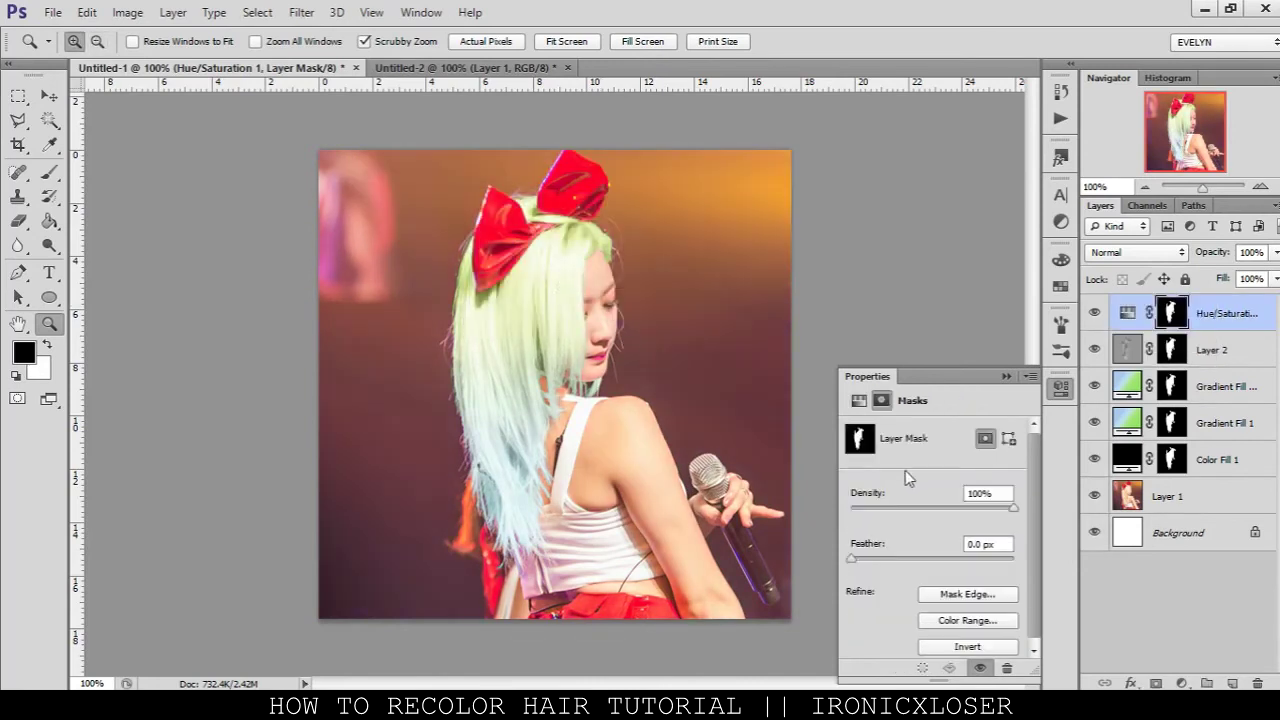
# Try hue -9 and saturation +9 on the masked Hue/Saturation adjustment, and delete that layer
pyautogui.click(1127, 313)
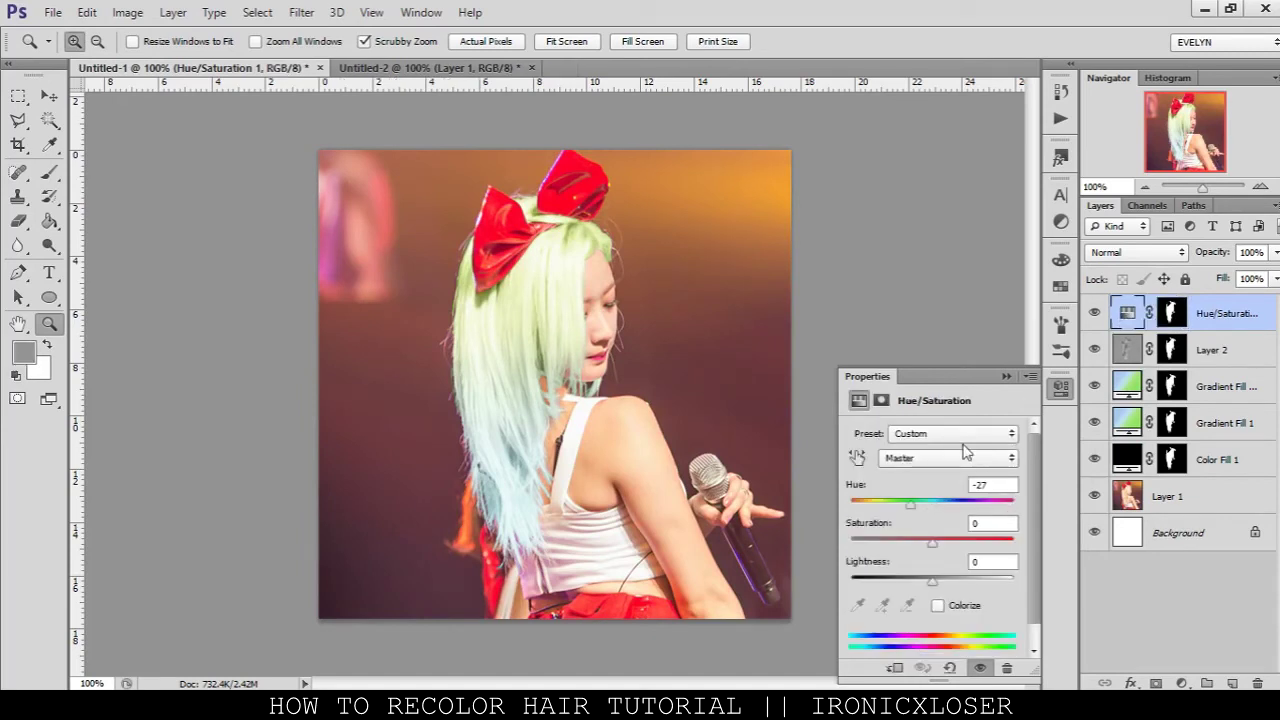
pyautogui.moveTo(908, 510)
pyautogui.mouseDown()
pyautogui.moveTo(864, 508)
pyautogui.moveTo(913, 505)
pyautogui.moveTo(956, 540)
pyautogui.moveTo(992, 540)
pyautogui.moveTo(885, 548)
pyautogui.moveTo(939, 549)
pyautogui.moveTo(948, 508)
pyautogui.moveTo(993, 512)
pyautogui.moveTo(911, 516)
pyautogui.mouseUp()
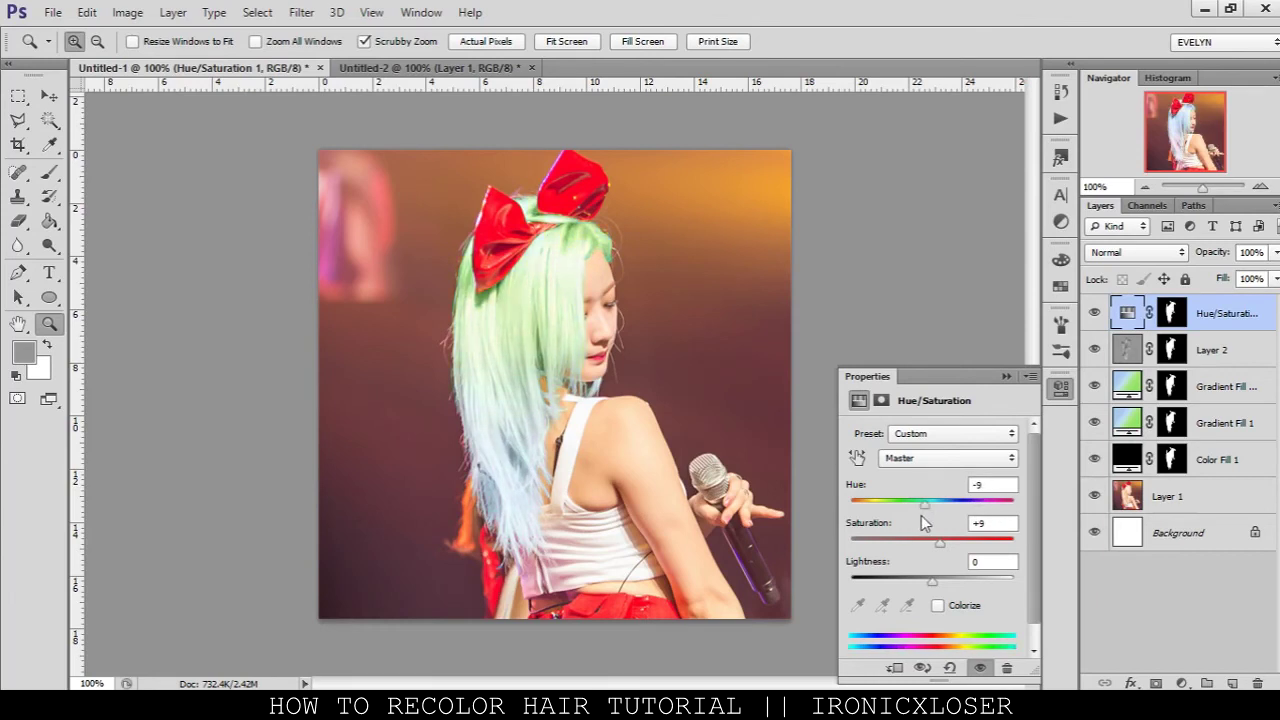
pyautogui.moveTo(1240, 312); pyautogui.dragTo(1258, 678)
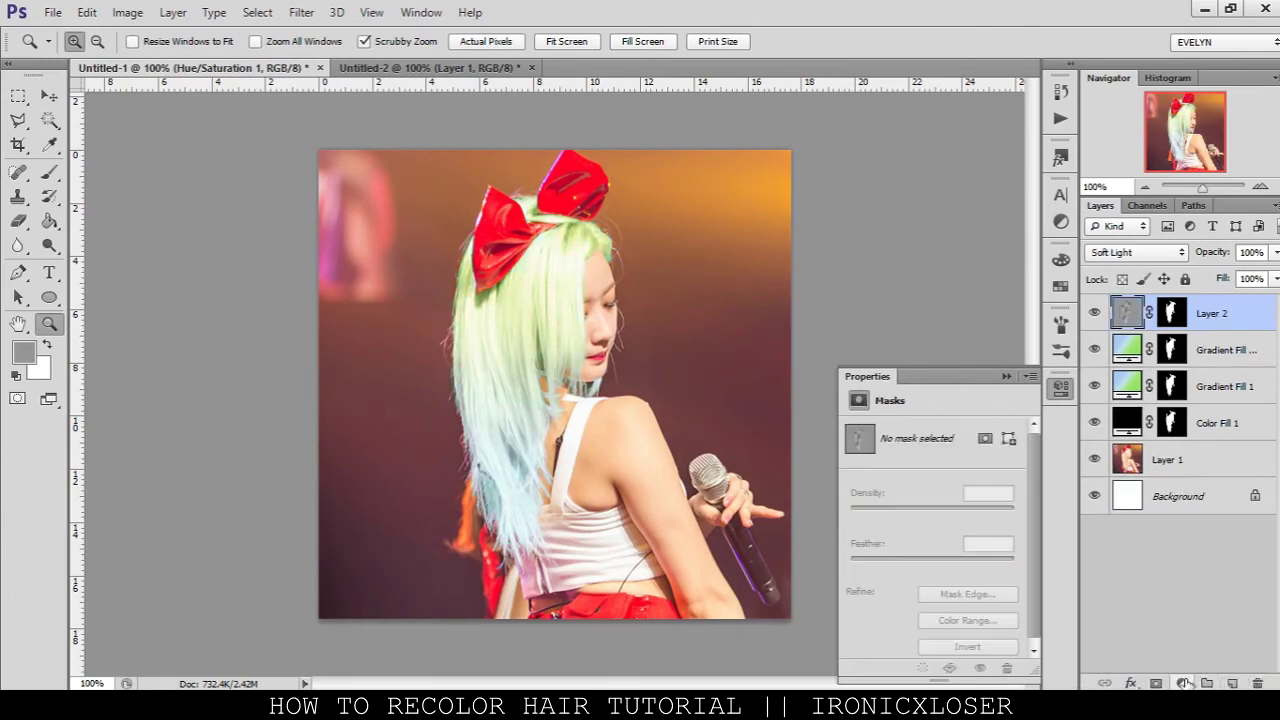
# Add a Gradient Map adjustment above Layer 2 using the black-to-white gradient preset
pyautogui.click(1181, 683)
pyautogui.click(1190, 646)
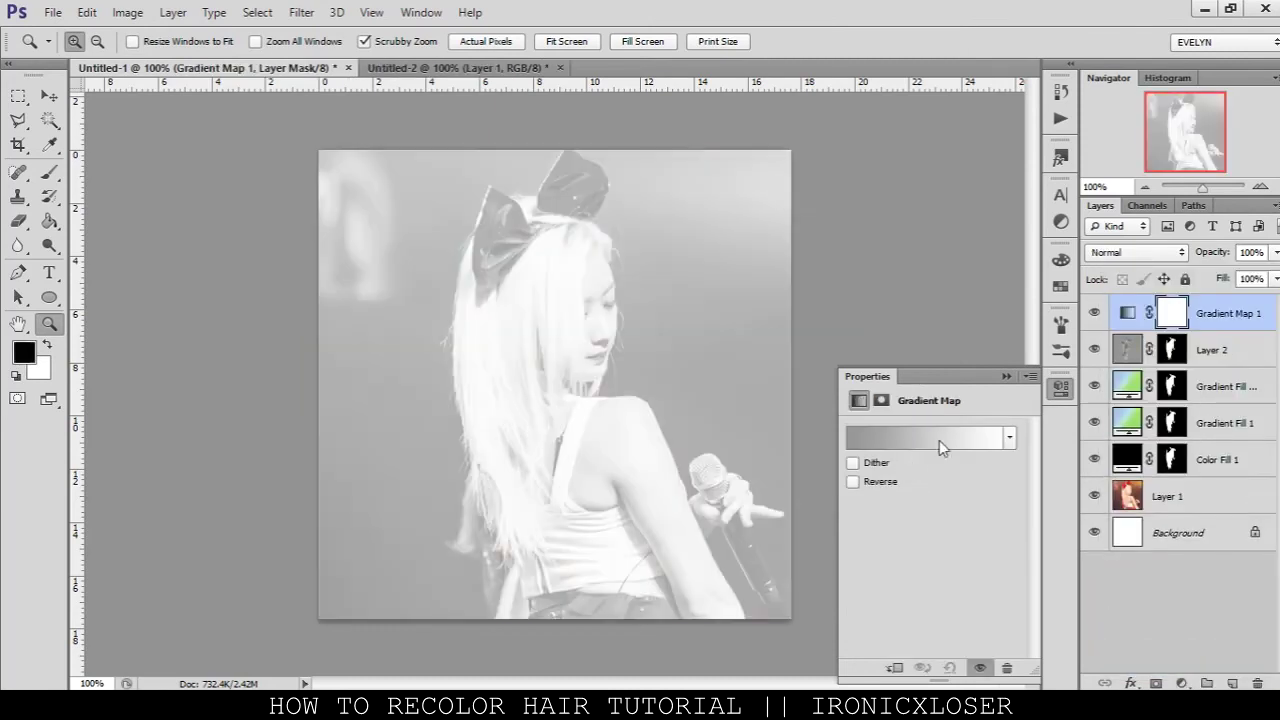
pyautogui.click(1010, 440)
pyautogui.scroll(6, 948, 516)
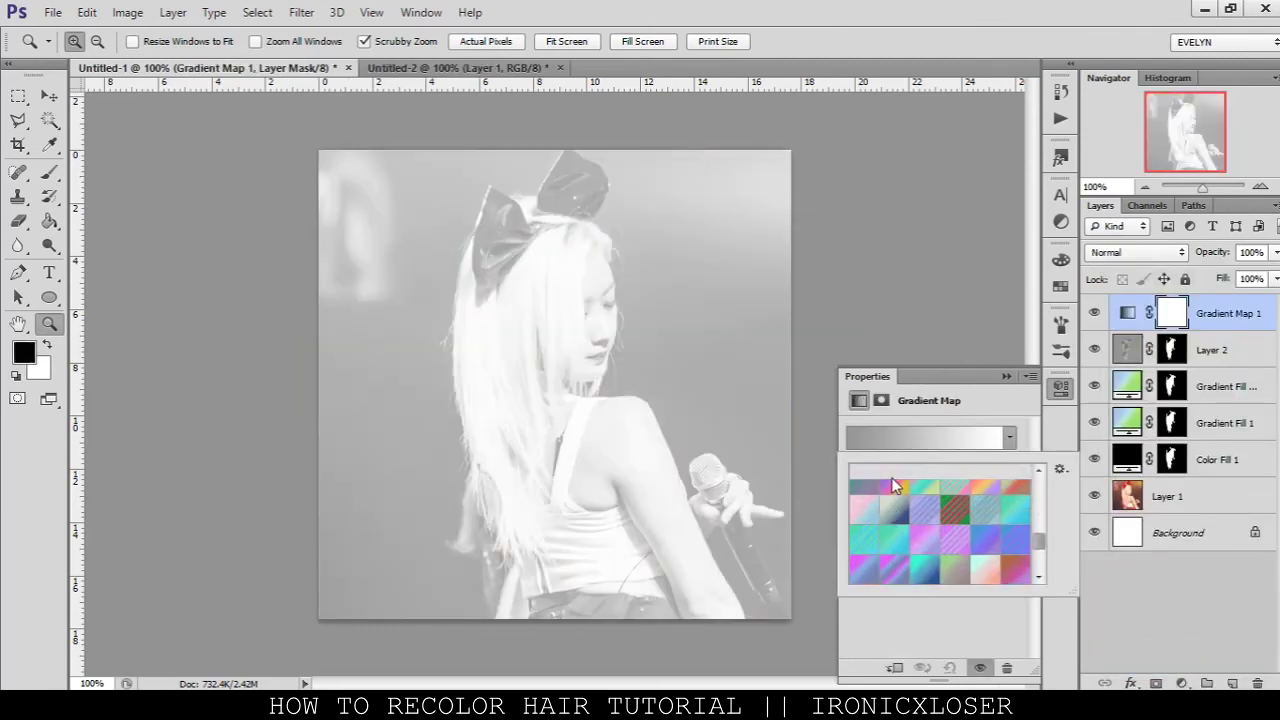
pyautogui.scroll(5, 881, 474)
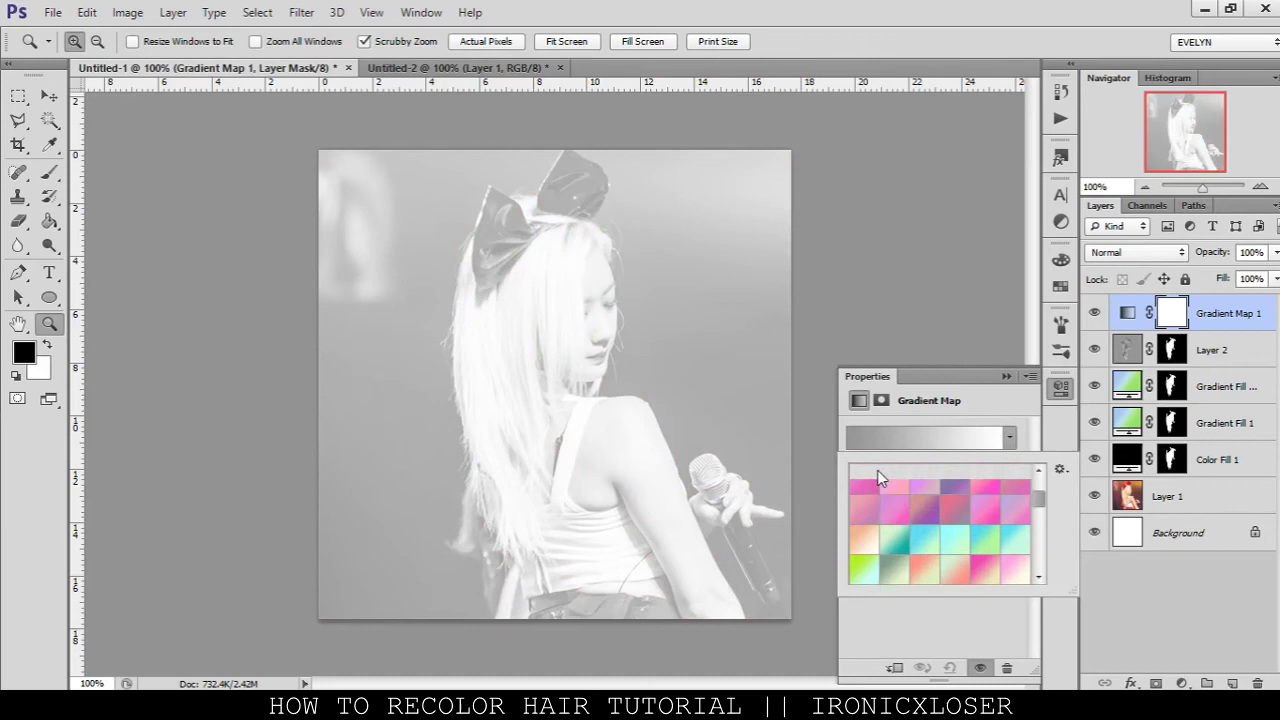
pyautogui.scroll(4, 866, 532)
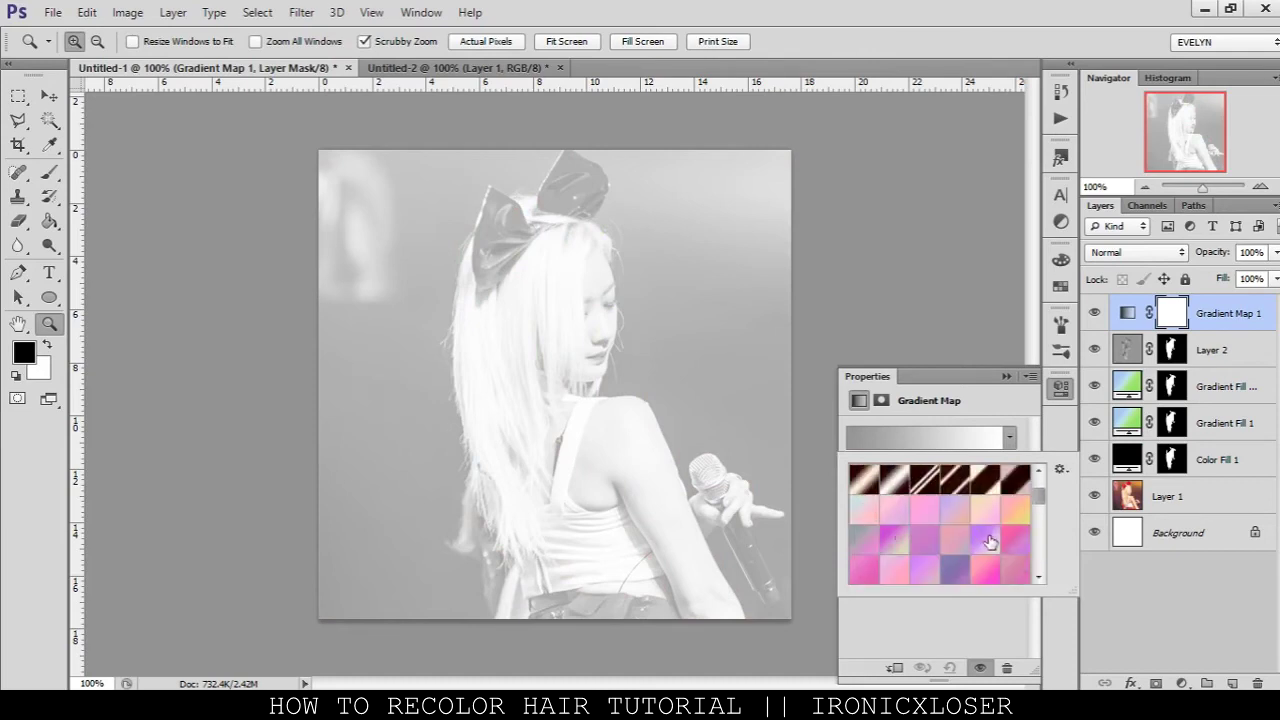
pyautogui.click(866, 476)
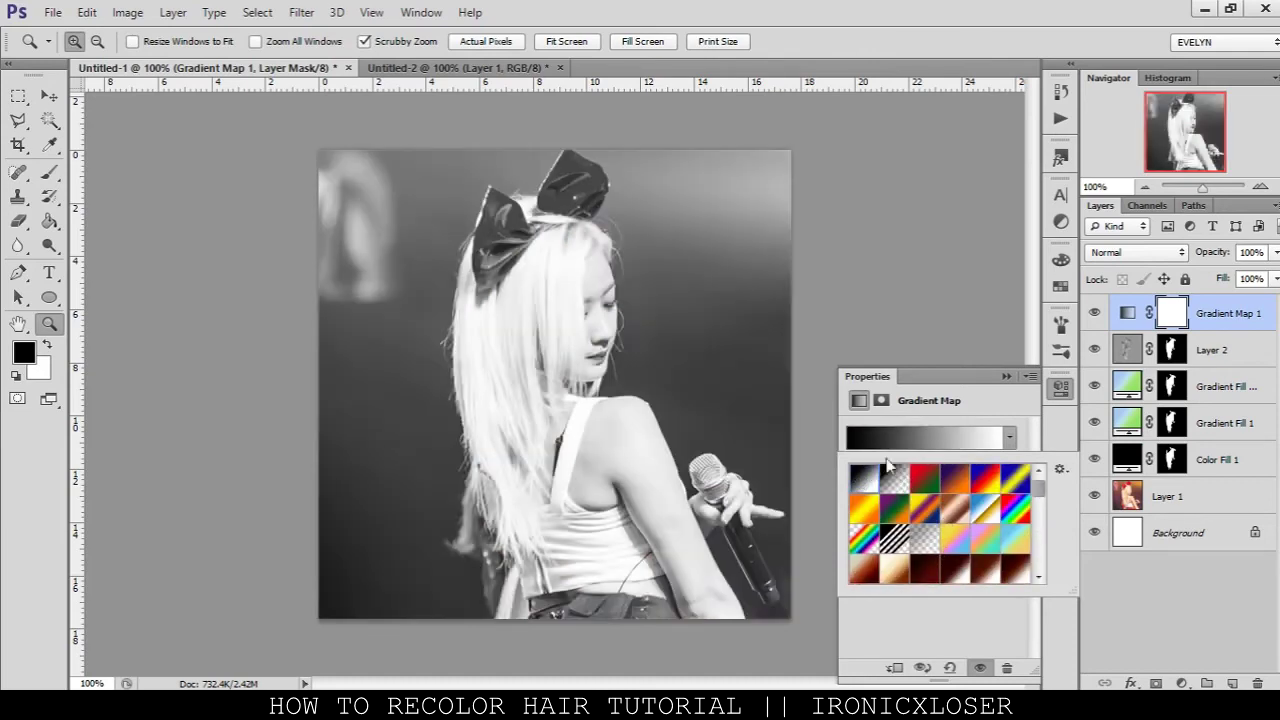
# Set the Gradient Map layer's blend mode to Luminosity
pyautogui.click(1117, 256)
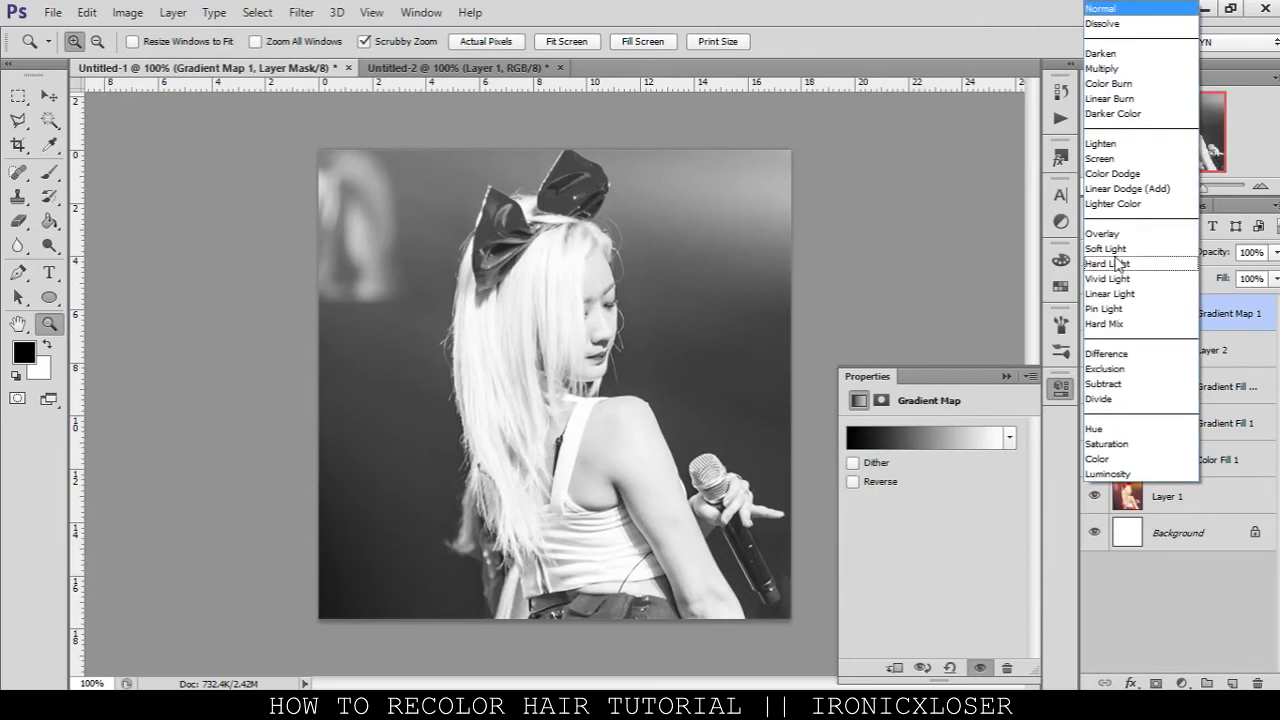
pyautogui.click(1093, 474)
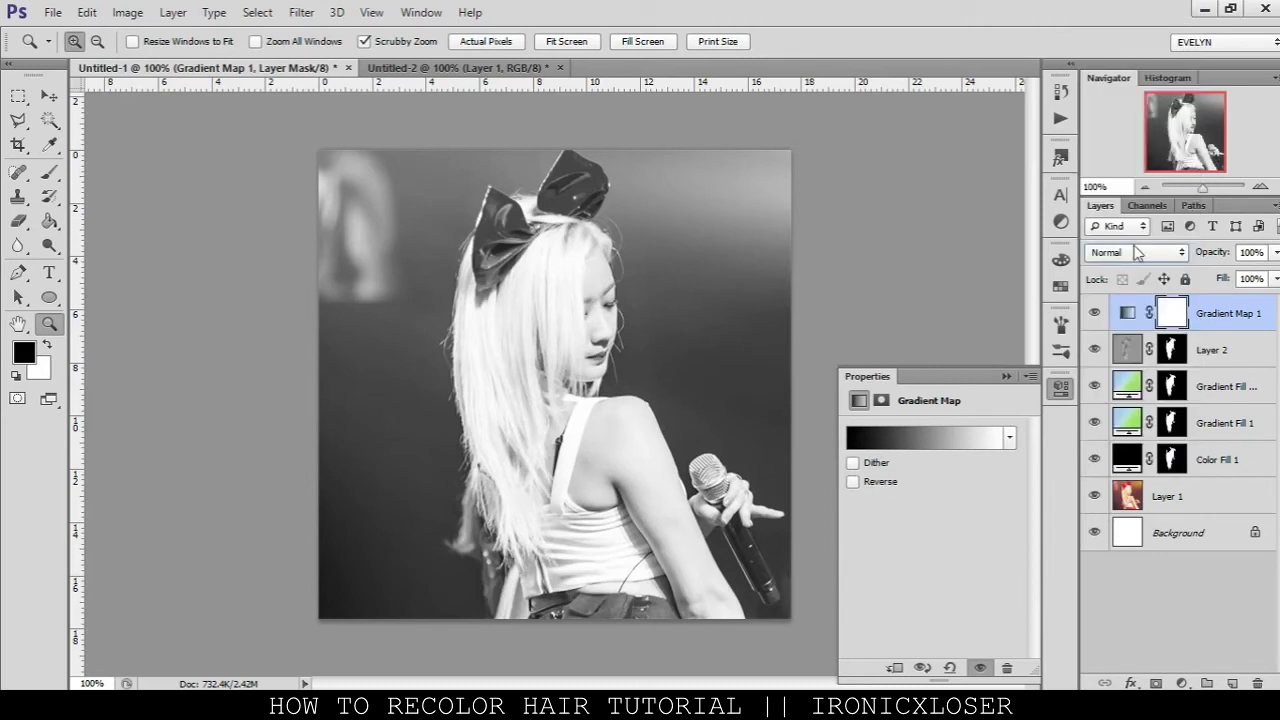
pyautogui.click(1135, 252)
pyautogui.click(1096, 475)
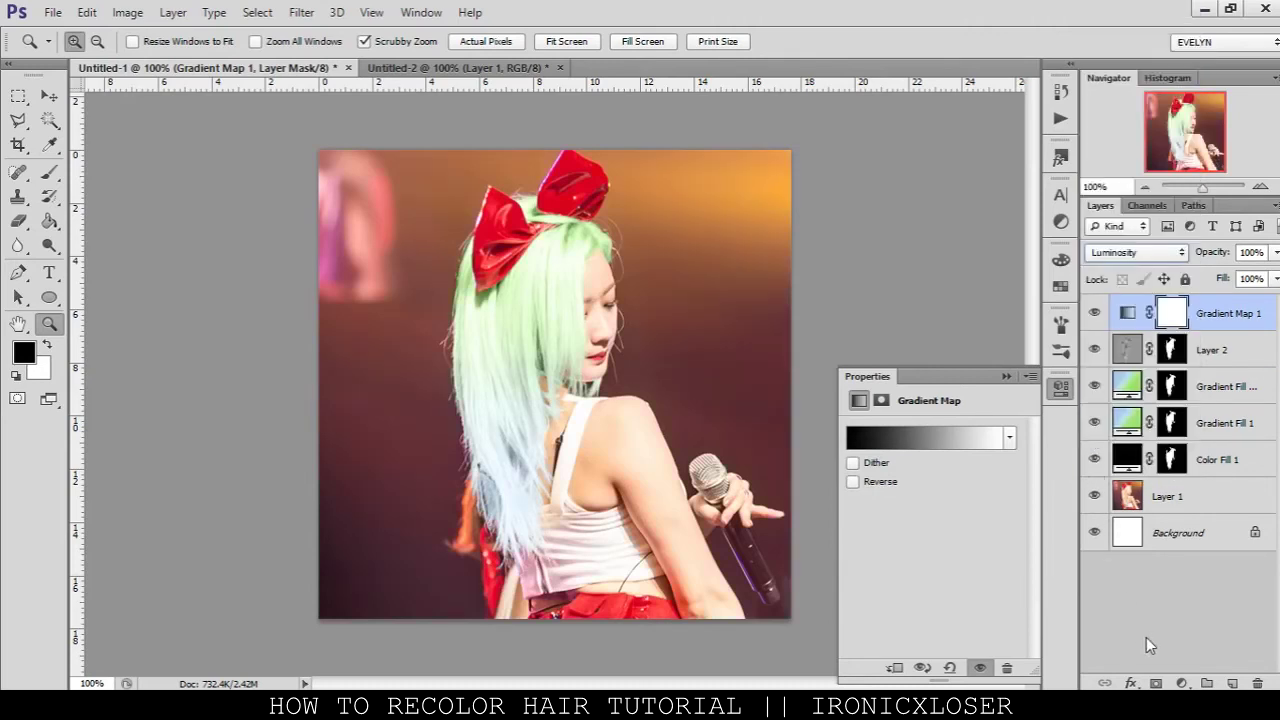
# Add a Curves adjustment above the Gradient Map and lower the shadows slightly, with a point at input 30, output 26
pyautogui.click(1181, 683)
pyautogui.click(1143, 374)
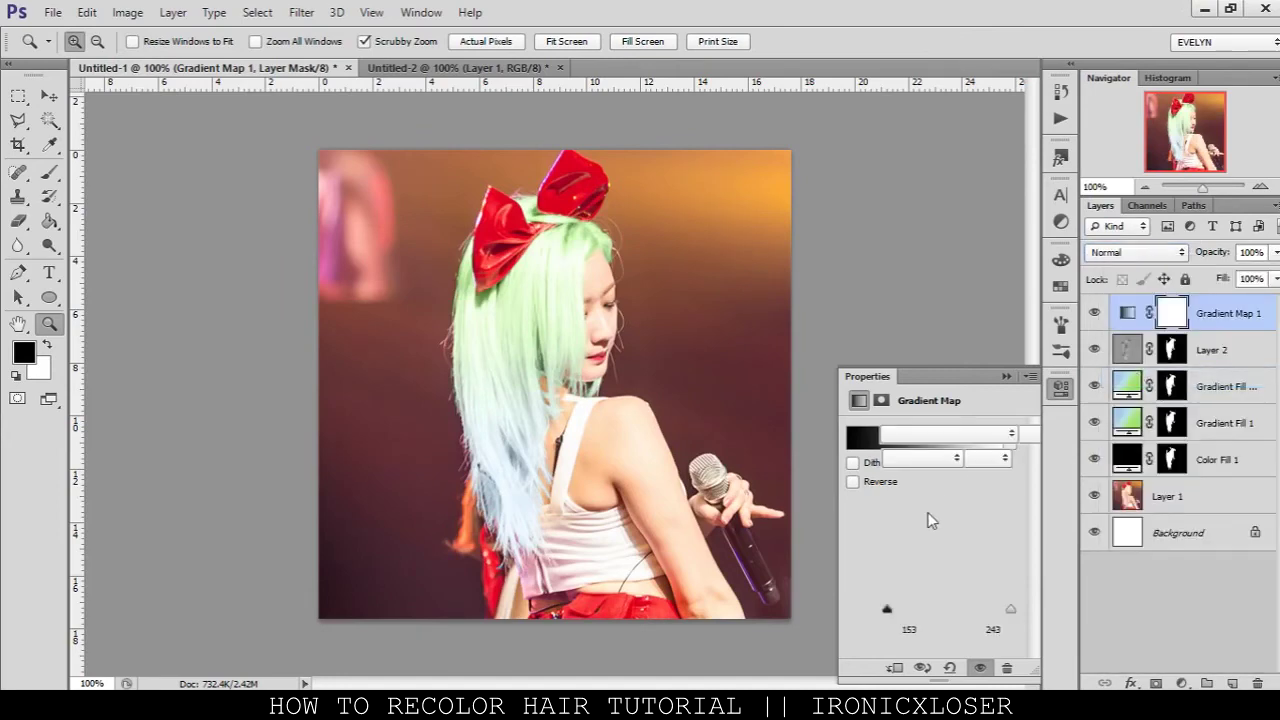
pyautogui.moveTo(915, 580); pyautogui.dragTo(902, 592)
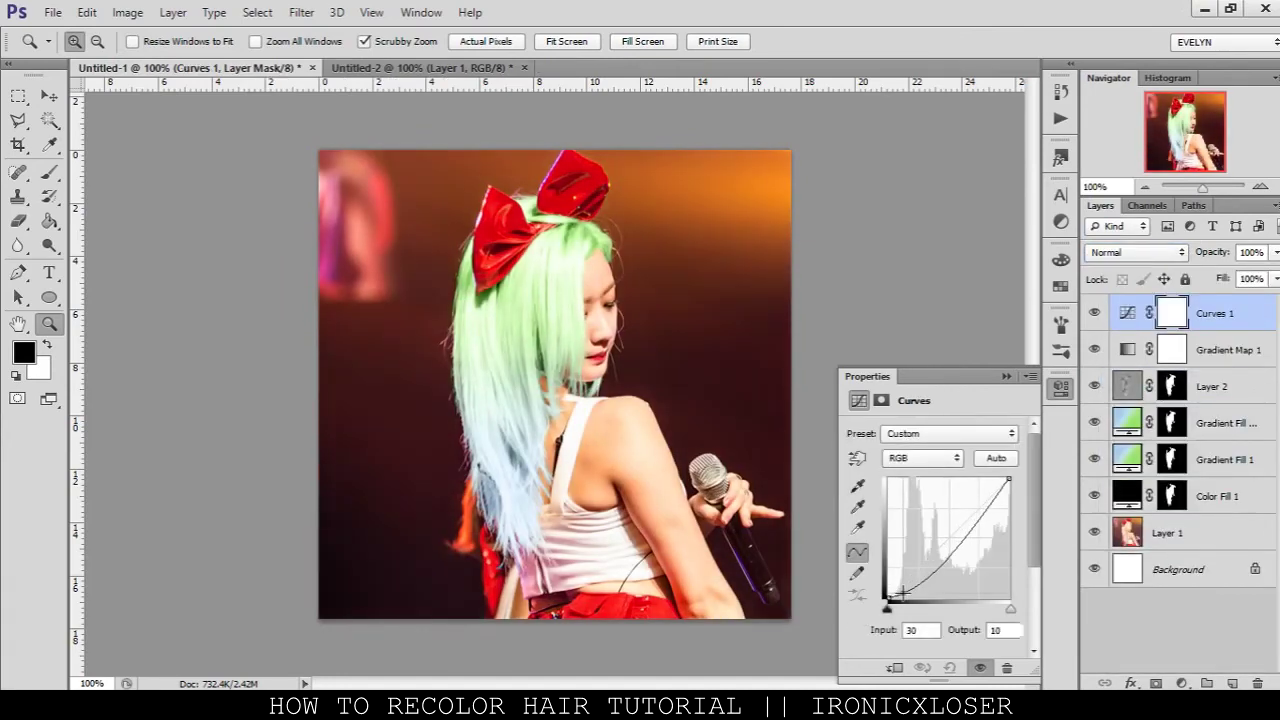
pyautogui.moveTo(940, 567); pyautogui.dragTo(902, 587)
# Set the Curves layer's blend mode to Soft Light and its opacity to 31%
pyautogui.click(1137, 252)
pyautogui.click(1160, 256)
pyautogui.click(1160, 256)
pyautogui.click(1145, 249)
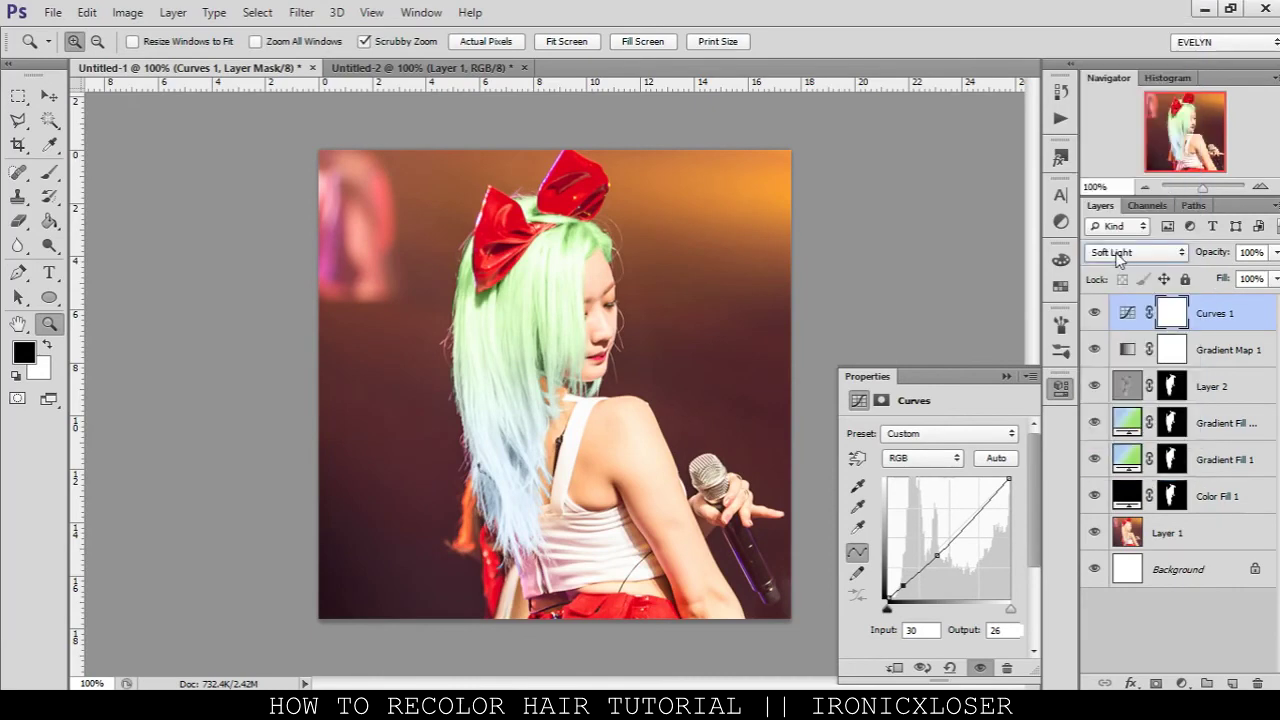
pyautogui.click(1276, 253)
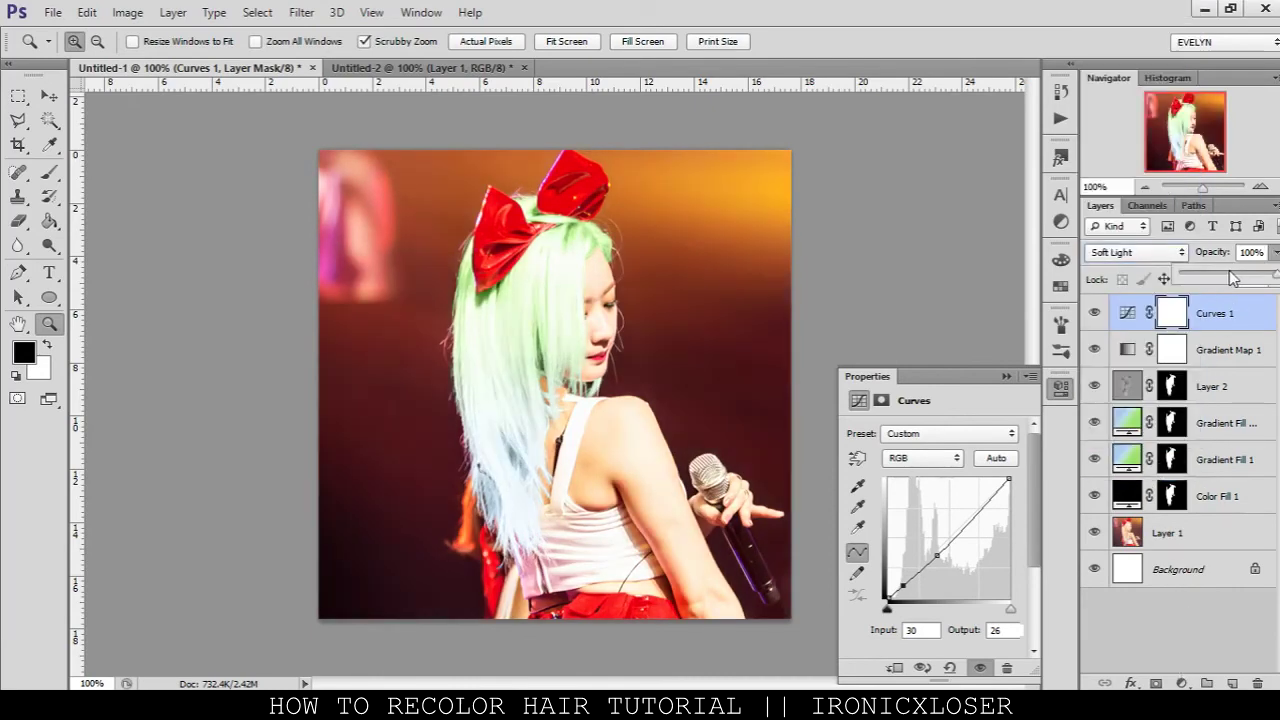
pyautogui.moveTo(1274, 273); pyautogui.dragTo(1211, 271)
# Add a Selective Color adjustment above the Curves layer and set magenta to -47% for the Reds
pyautogui.click(1181, 683)
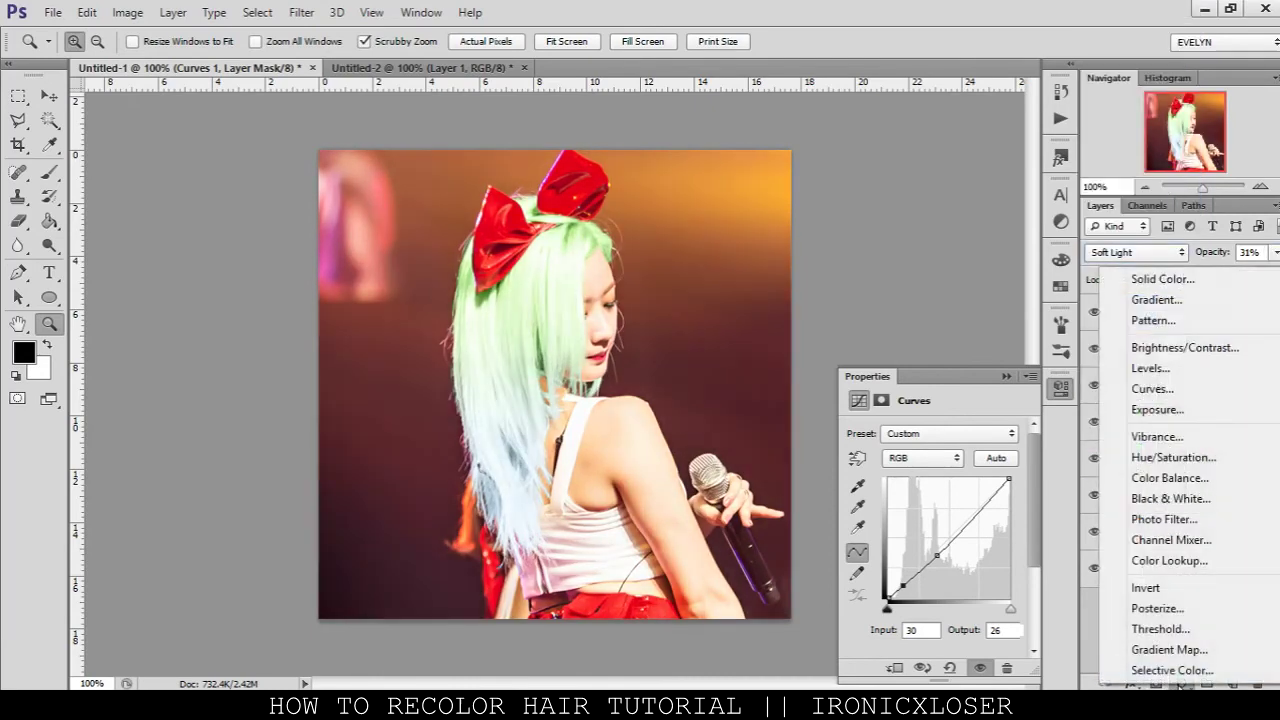
pyautogui.click(1140, 668)
pyautogui.moveTo(931, 498)
pyautogui.mouseDown()
pyautogui.moveTo(864, 504)
pyautogui.moveTo(968, 496)
pyautogui.moveTo(956, 498)
pyautogui.mouseUp()
pyautogui.click(950, 458)
pyautogui.click(915, 452)
pyautogui.moveTo(933, 540); pyautogui.dragTo(897, 538)
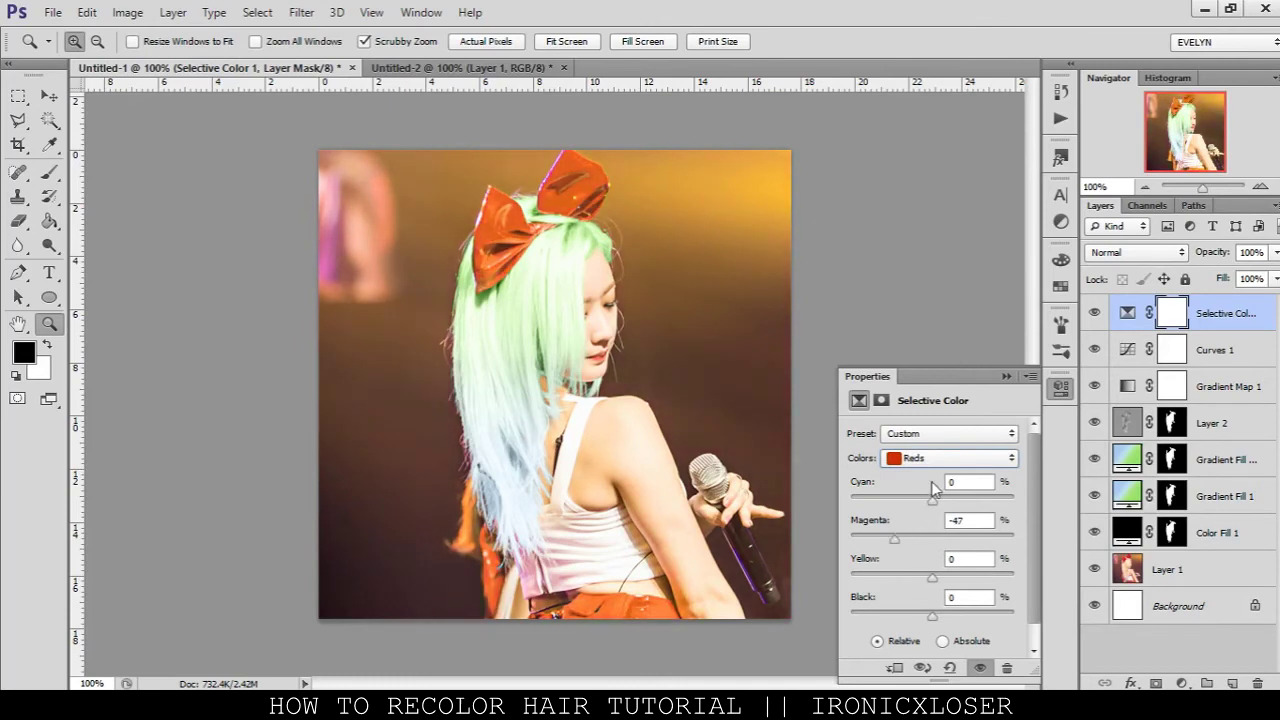
# In the Selective Color adjustment, set the Neutrals to cyan +3%, magenta +26%, yellow -15% and black +17%
pyautogui.moveTo(937, 496)
pyautogui.mouseDown()
pyautogui.moveTo(960, 500)
pyautogui.moveTo(927, 498)
pyautogui.mouseUp()
pyautogui.moveTo(907, 578); pyautogui.dragTo(933, 610)
pyautogui.click(914, 460)
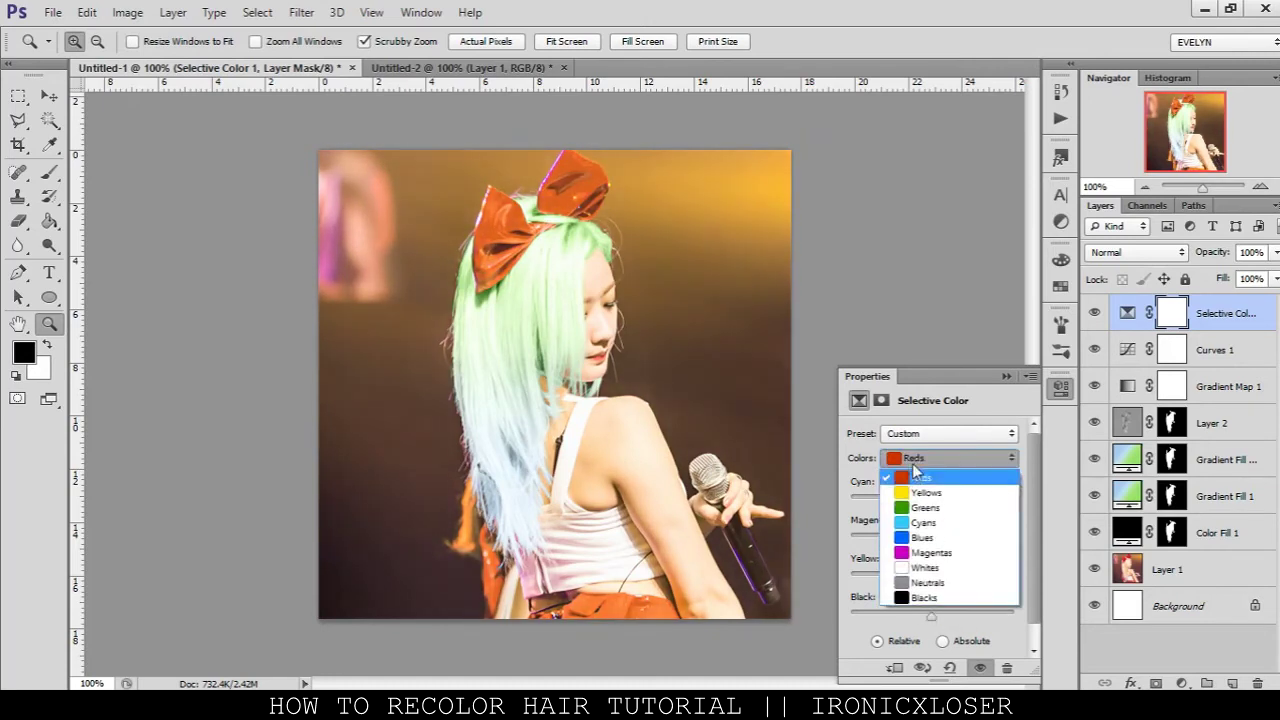
pyautogui.click(929, 570)
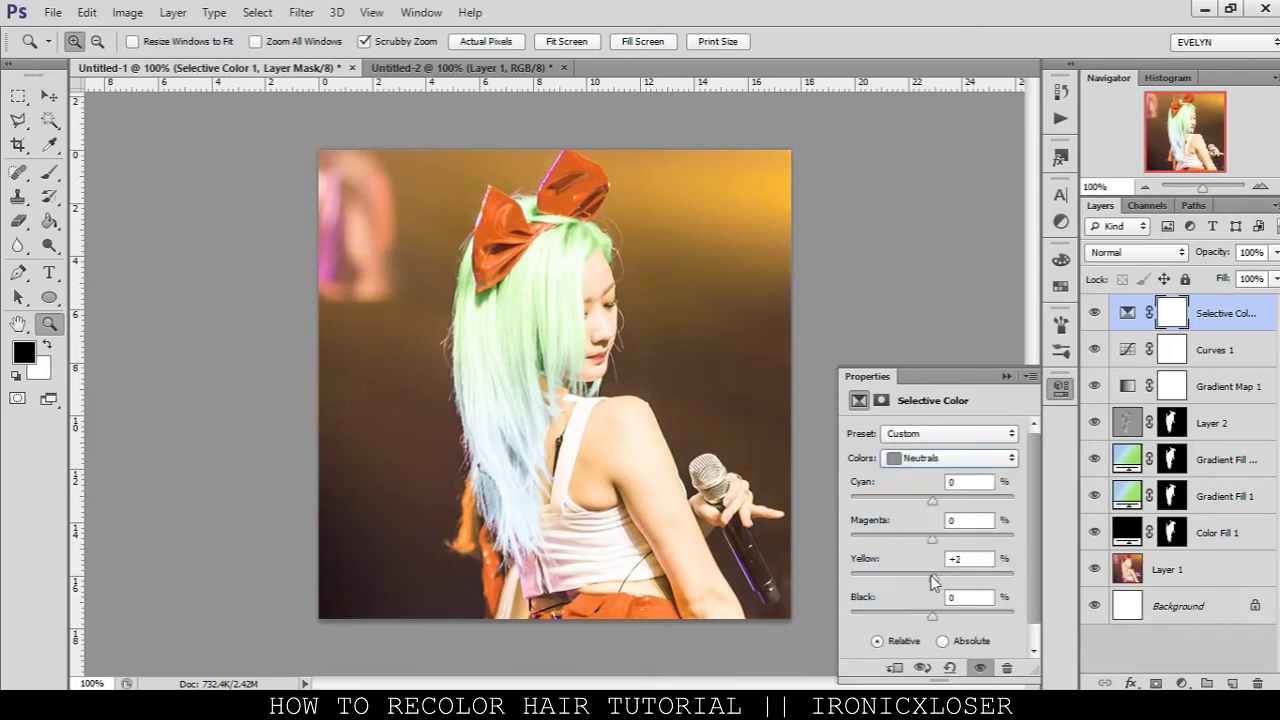
pyautogui.moveTo(933, 575); pyautogui.dragTo(935, 503)
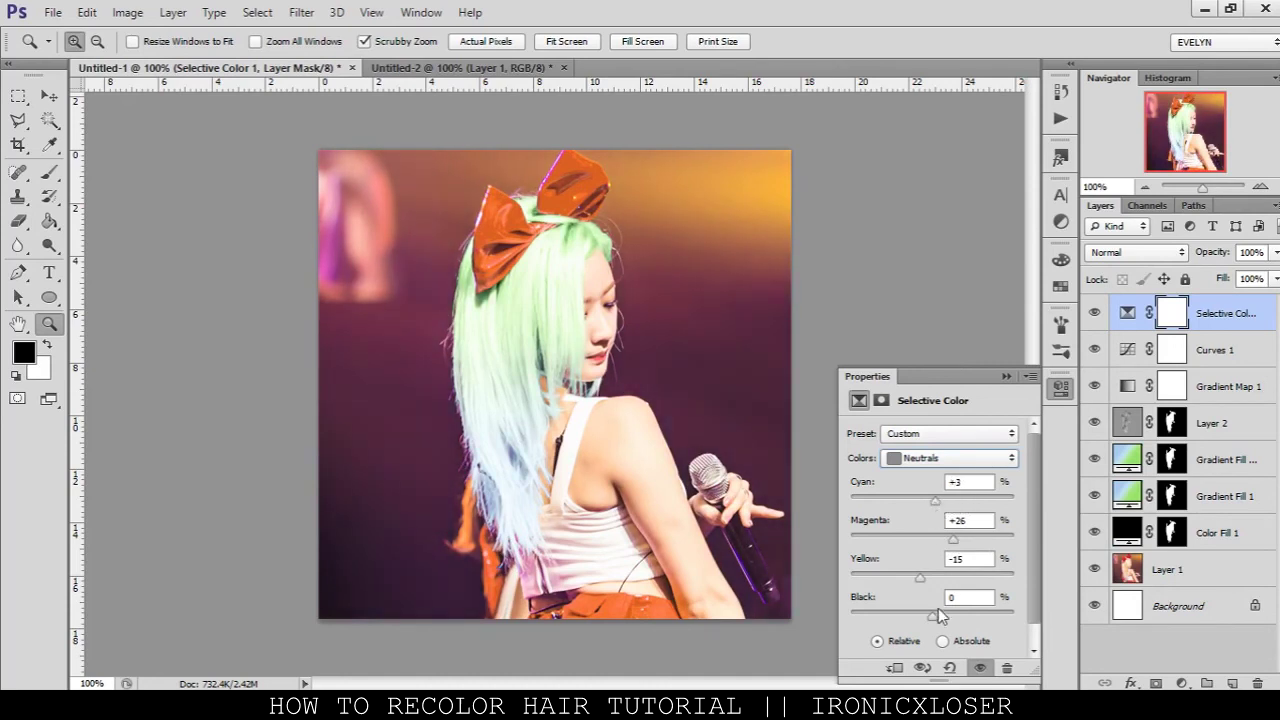
pyautogui.moveTo(943, 621)
pyautogui.mouseDown()
pyautogui.moveTo(960, 617)
pyautogui.moveTo(949, 618)
pyautogui.mouseUp()
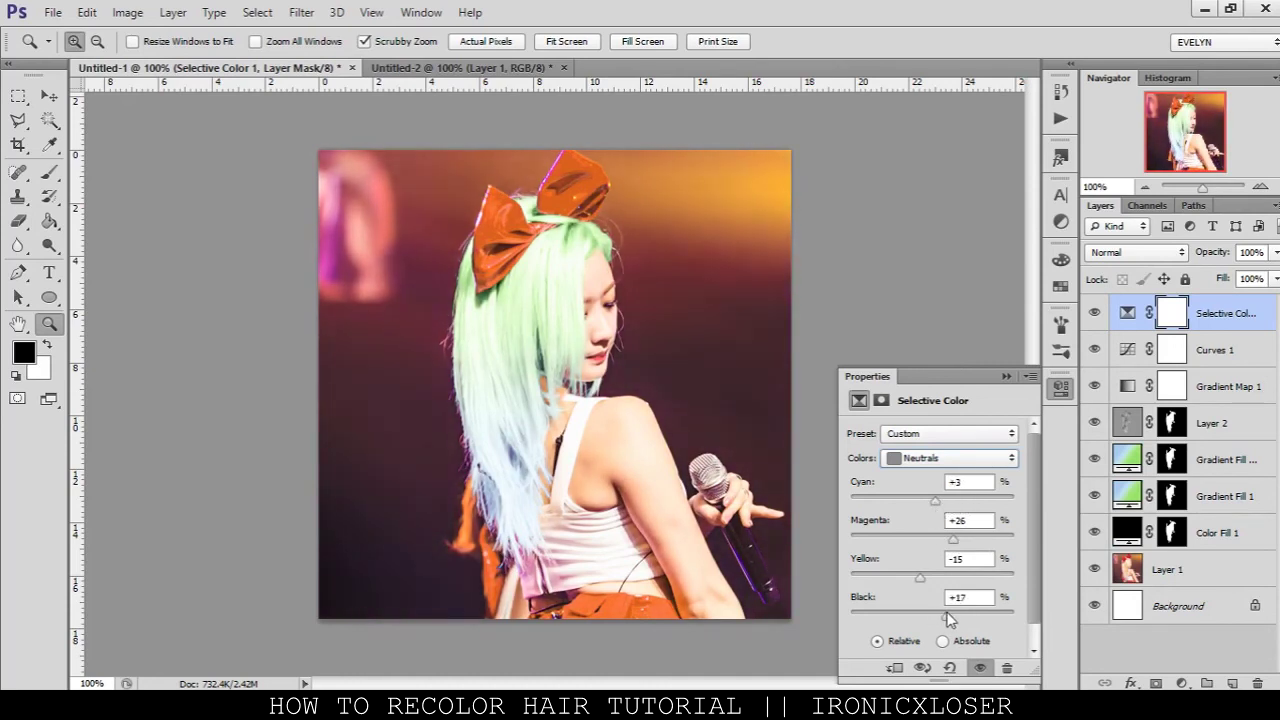
# Adjust the yellow, magenta and cyan amounts for the Whites in the Selective Color adjustment
pyautogui.click(930, 458)
pyautogui.click(928, 572)
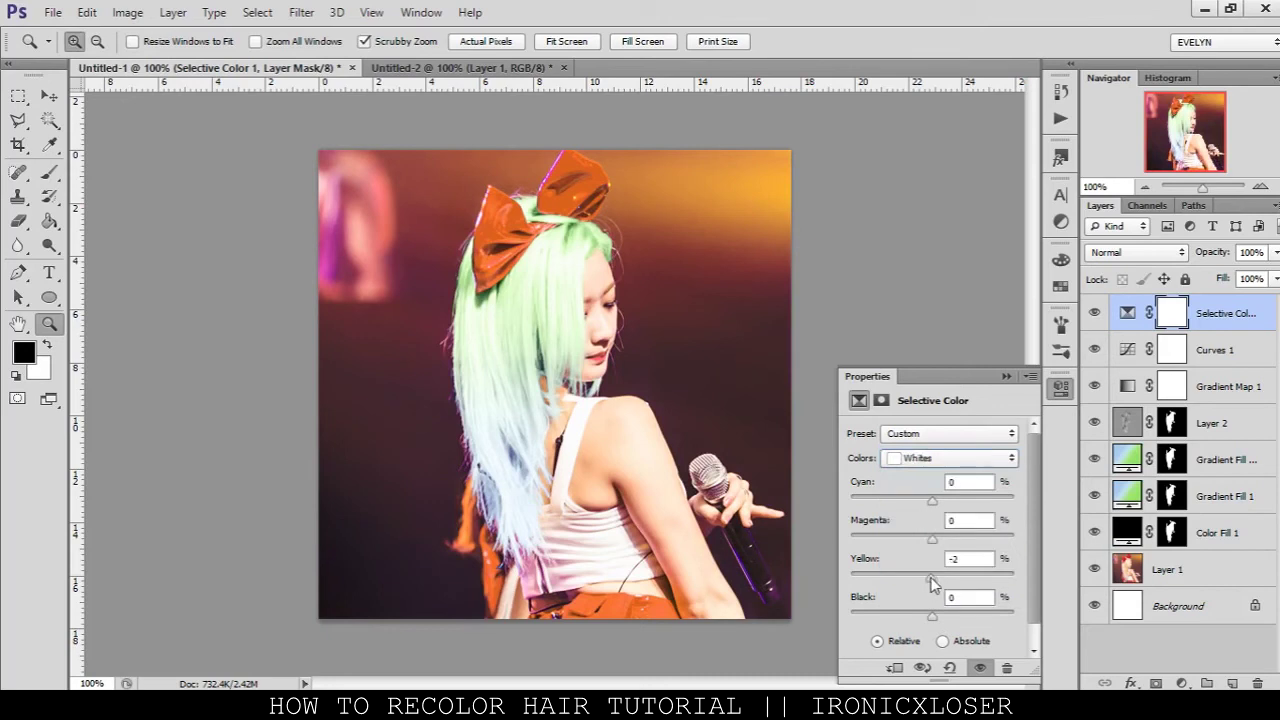
pyautogui.moveTo(876, 579)
pyautogui.mouseDown()
pyautogui.moveTo(966, 573)
pyautogui.moveTo(897, 573)
pyautogui.mouseUp()
pyautogui.moveTo(932, 539); pyautogui.dragTo(928, 539)
pyautogui.moveTo(985, 508); pyautogui.dragTo(942, 513)
# Set the Yellows to cyan +42%, yellow +34% and black +49% in the Selective Color adjustment, then close its properties
pyautogui.click(948, 465)
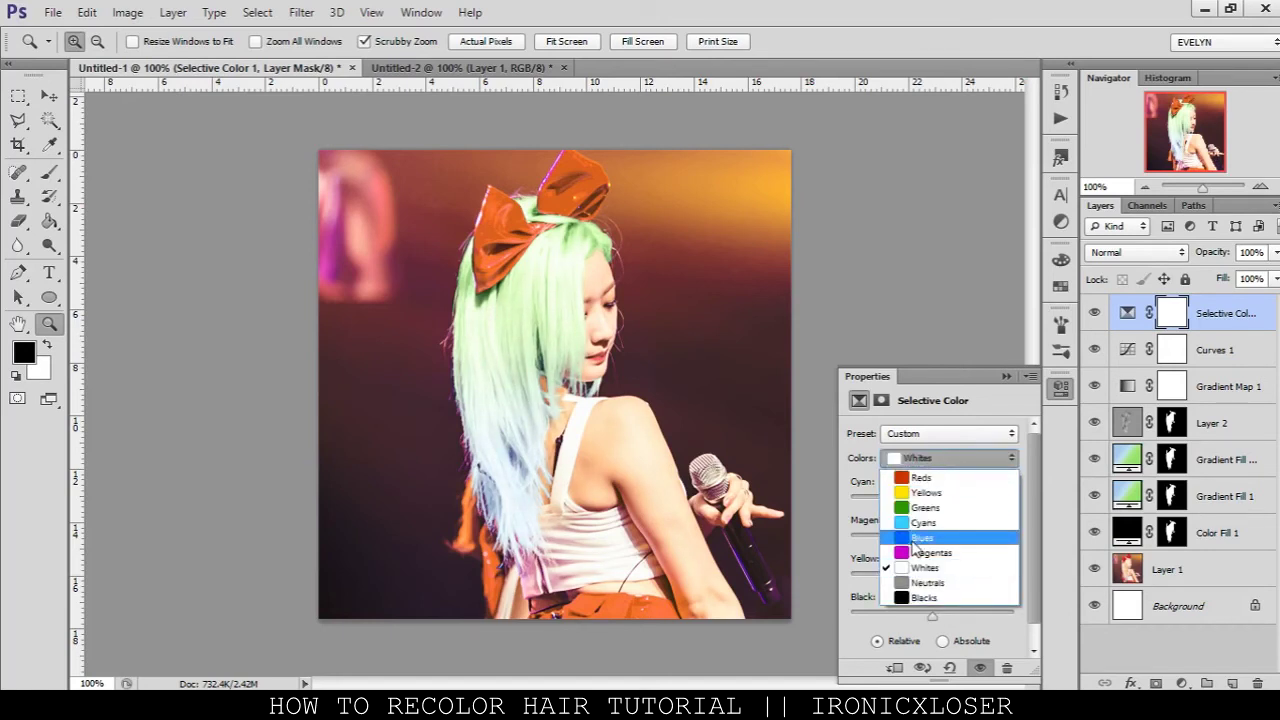
pyautogui.click(925, 492)
pyautogui.moveTo(930, 548); pyautogui.dragTo(966, 500)
pyautogui.moveTo(936, 579); pyautogui.dragTo(966, 610)
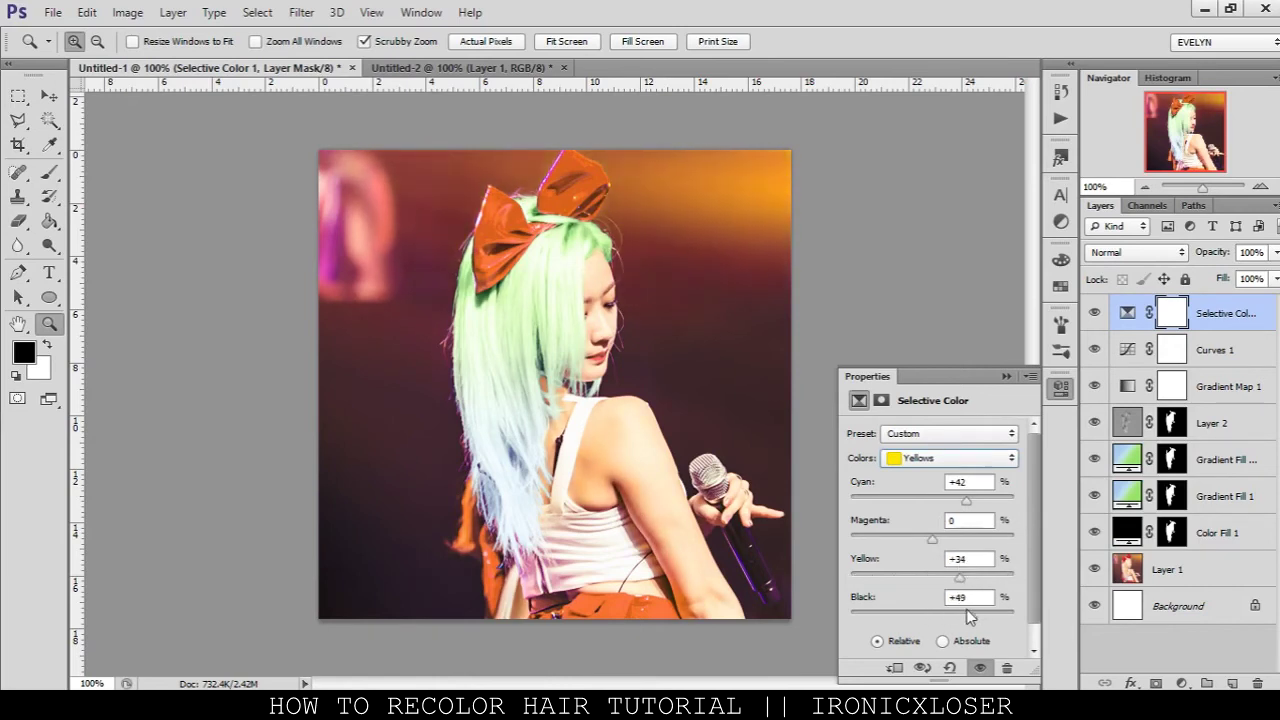
pyautogui.click(1061, 389)
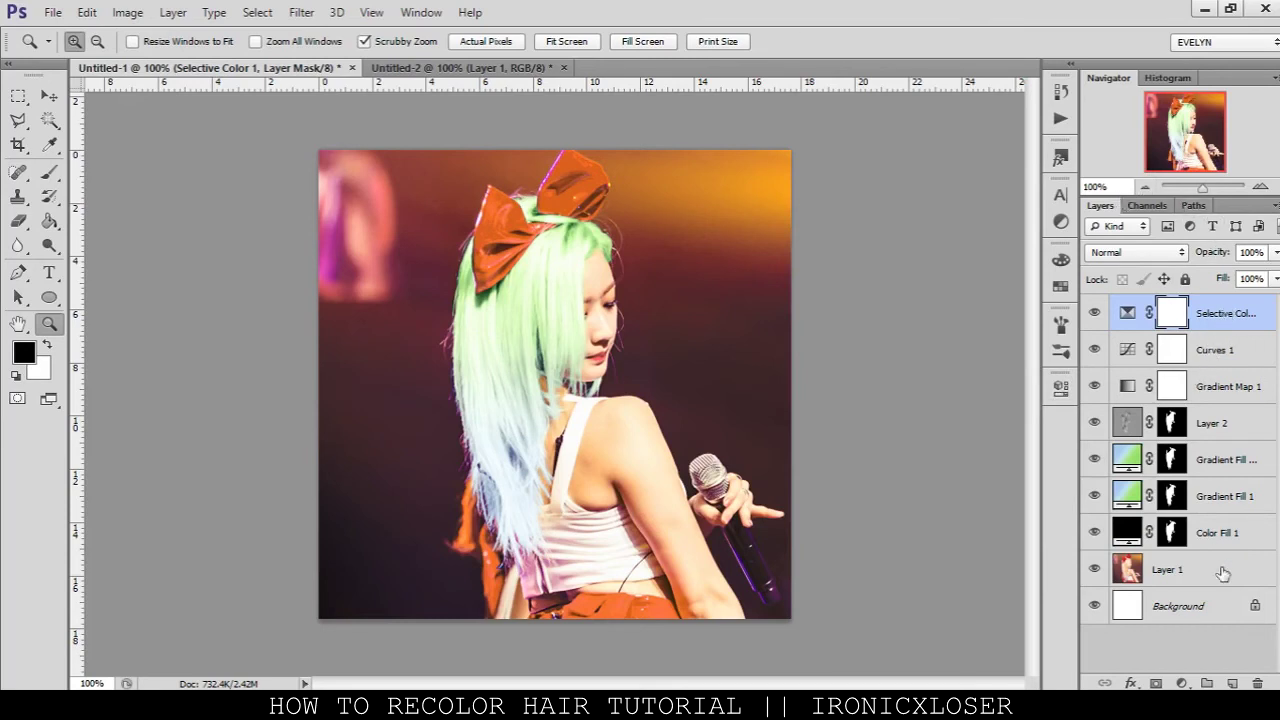
# Add a linear 90° Gradient fill layer above Selective Color using the Foreground to Background preset
pyautogui.click(1180, 683)
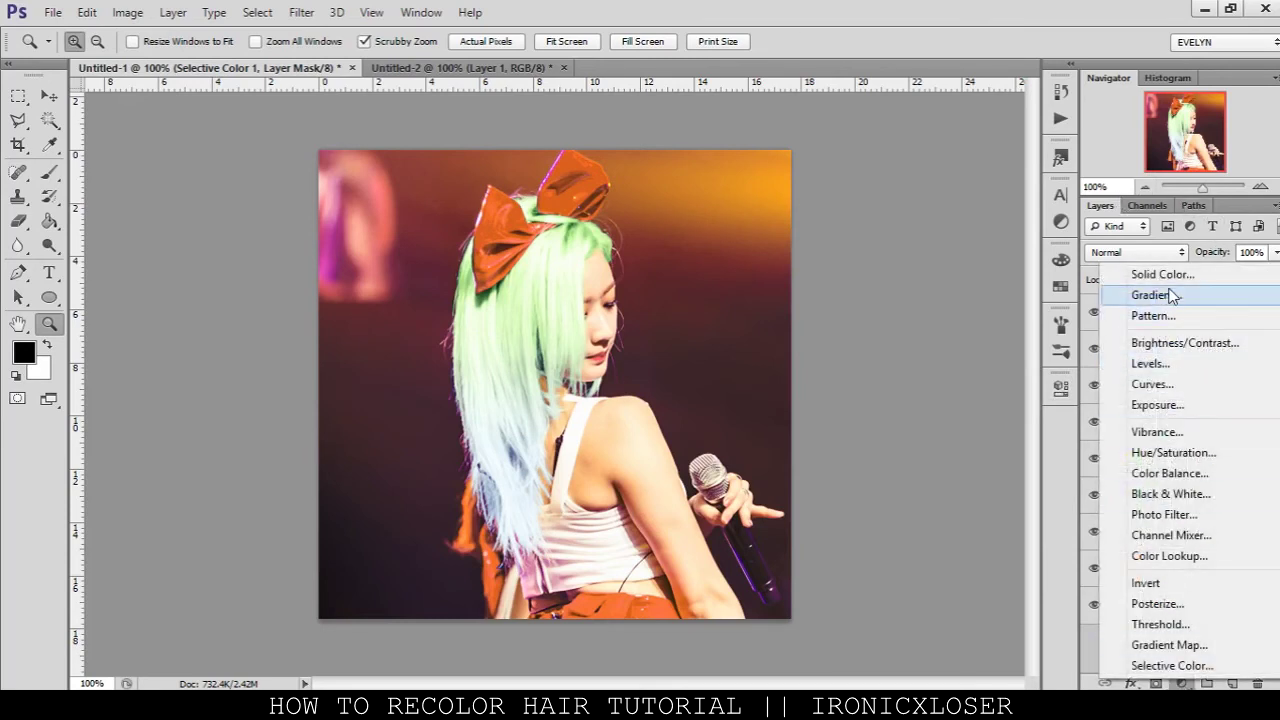
pyautogui.click(1174, 296)
pyautogui.click(1000, 462)
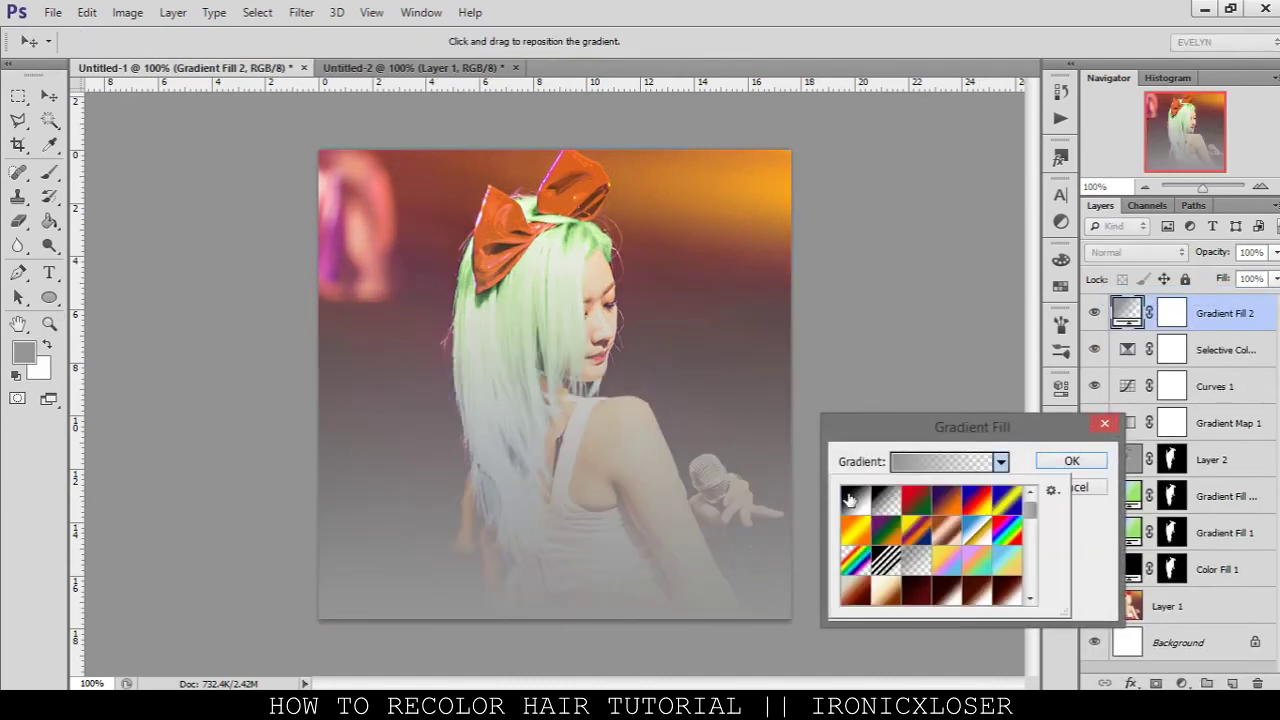
pyautogui.click(846, 497)
pyautogui.click(1115, 257)
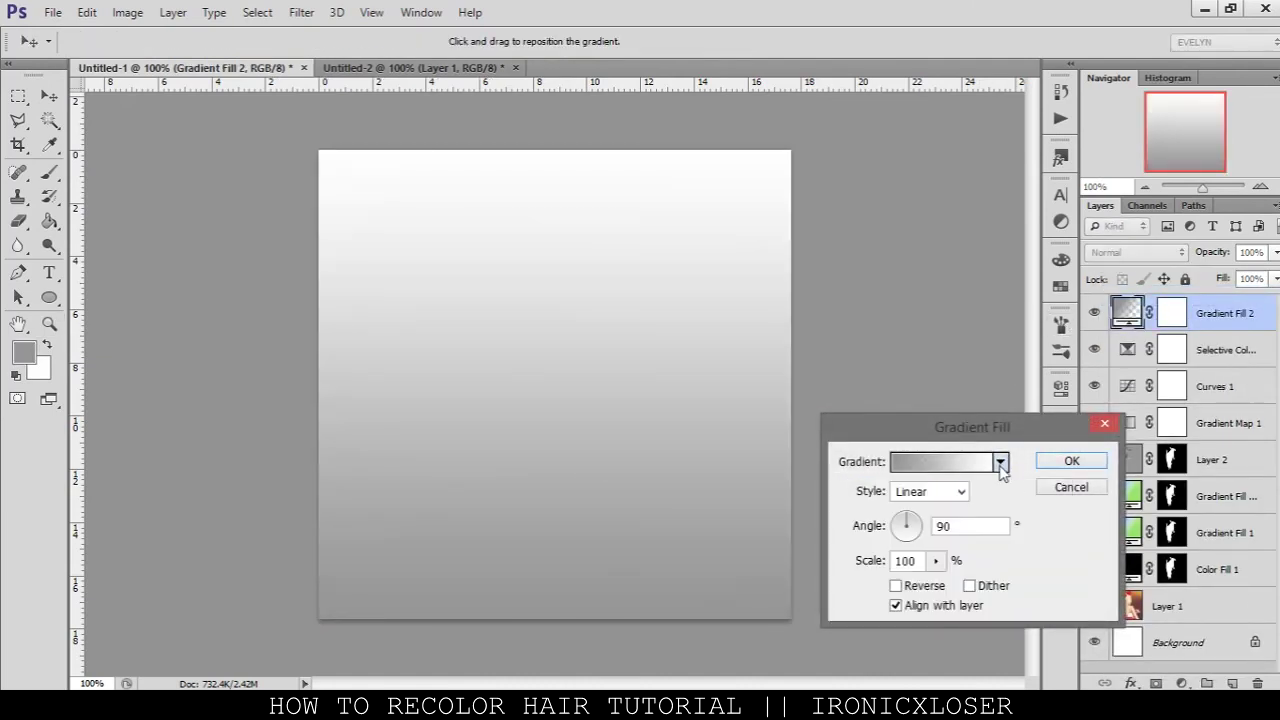
pyautogui.click(1000, 462)
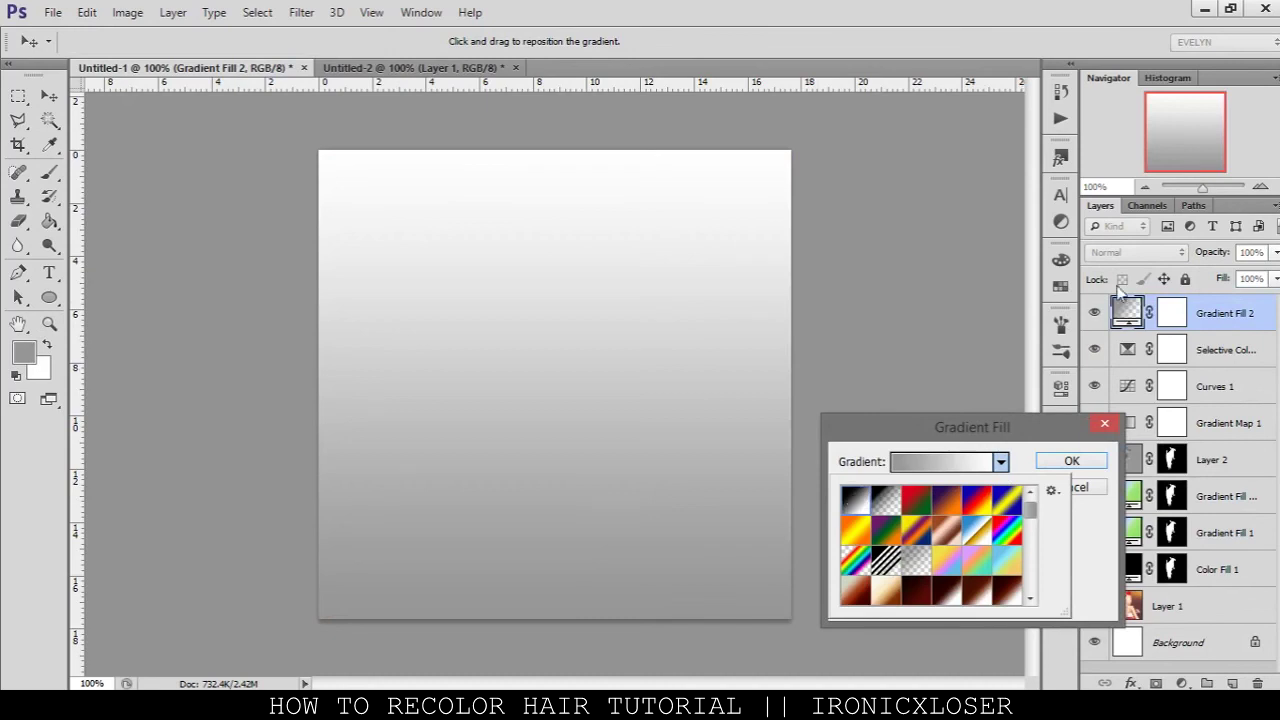
pyautogui.click(1135, 257)
pyautogui.click(1068, 459)
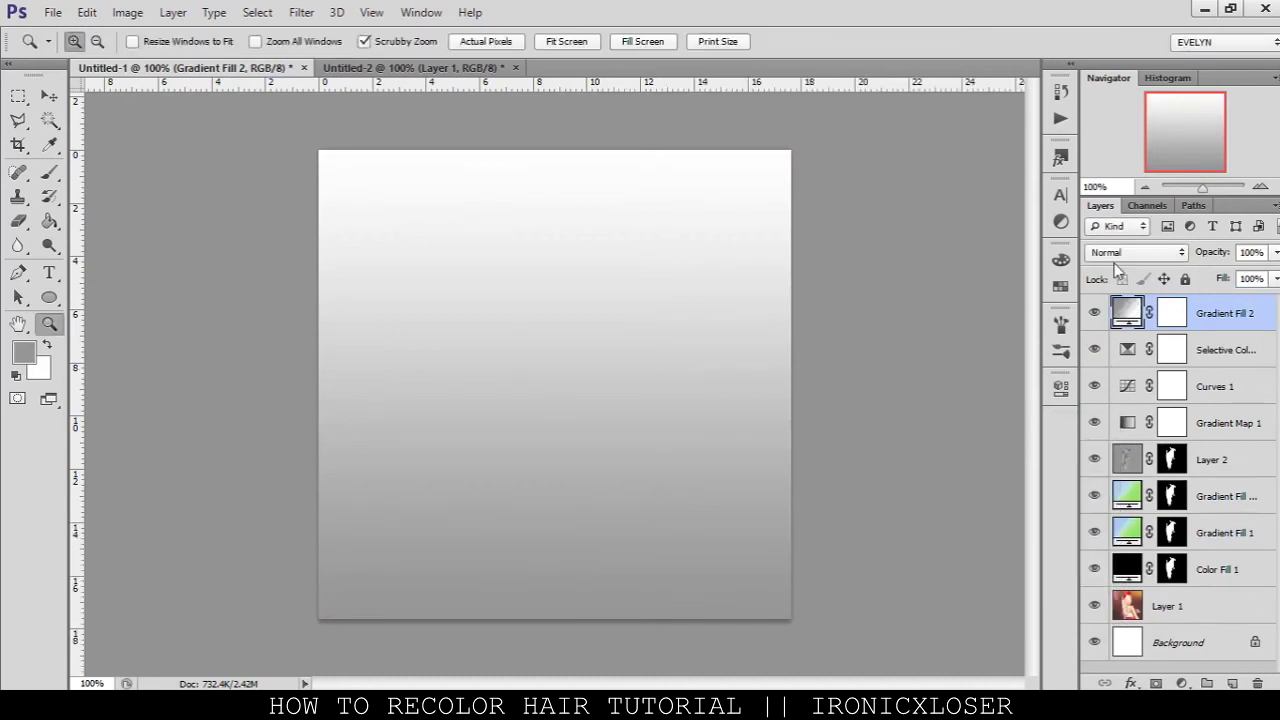
# Set the new gradient fill layer's blend mode to Soft Light
pyautogui.click(1120, 256)
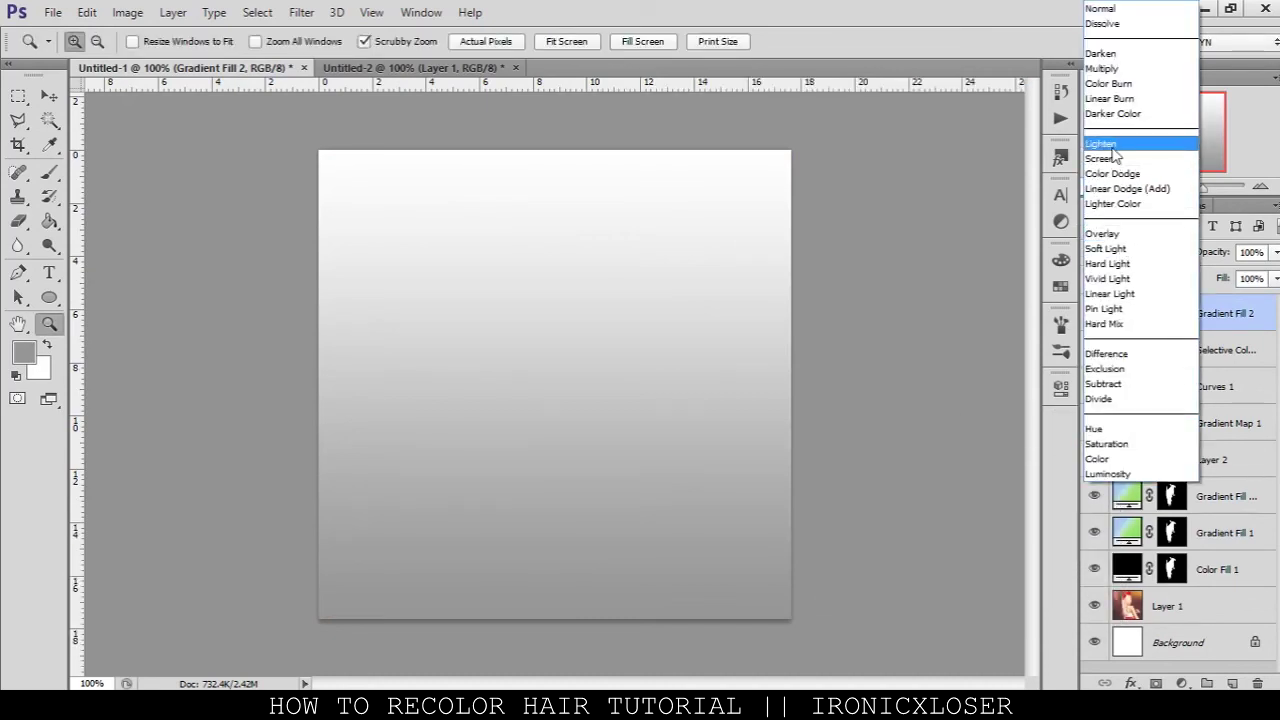
pyautogui.click(1112, 238)
pyautogui.click(1113, 254)
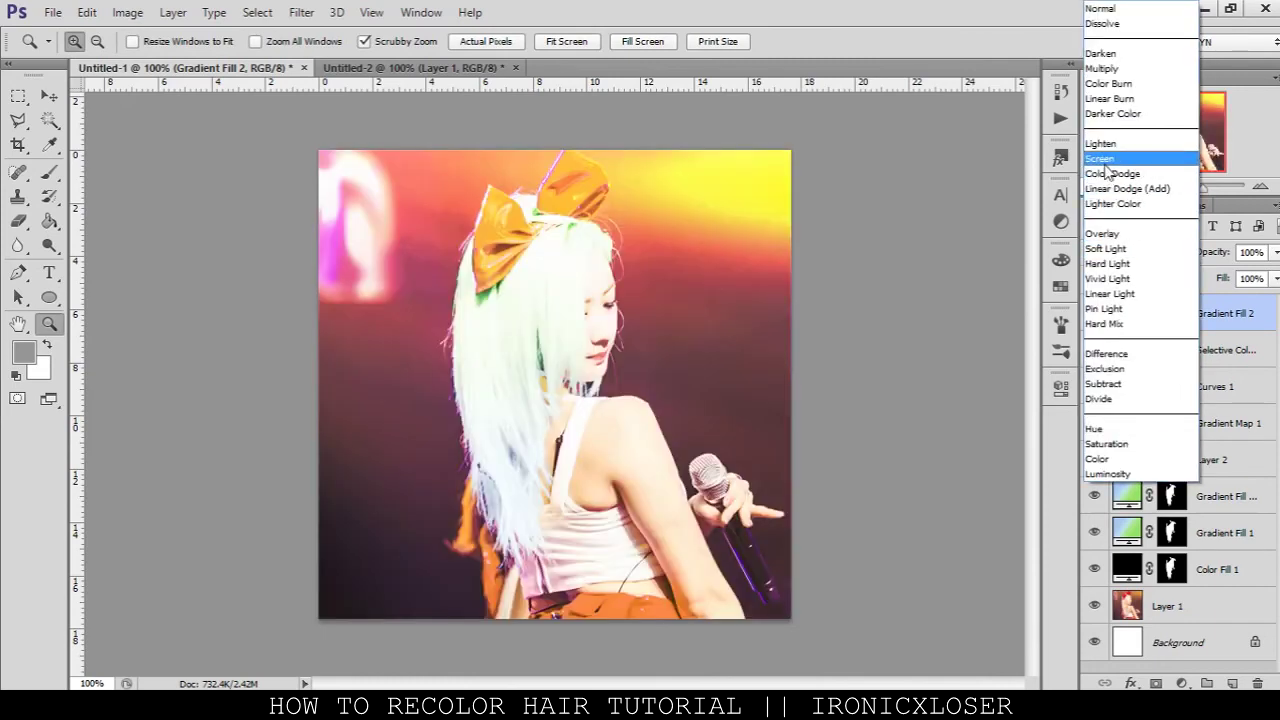
pyautogui.click(1106, 248)
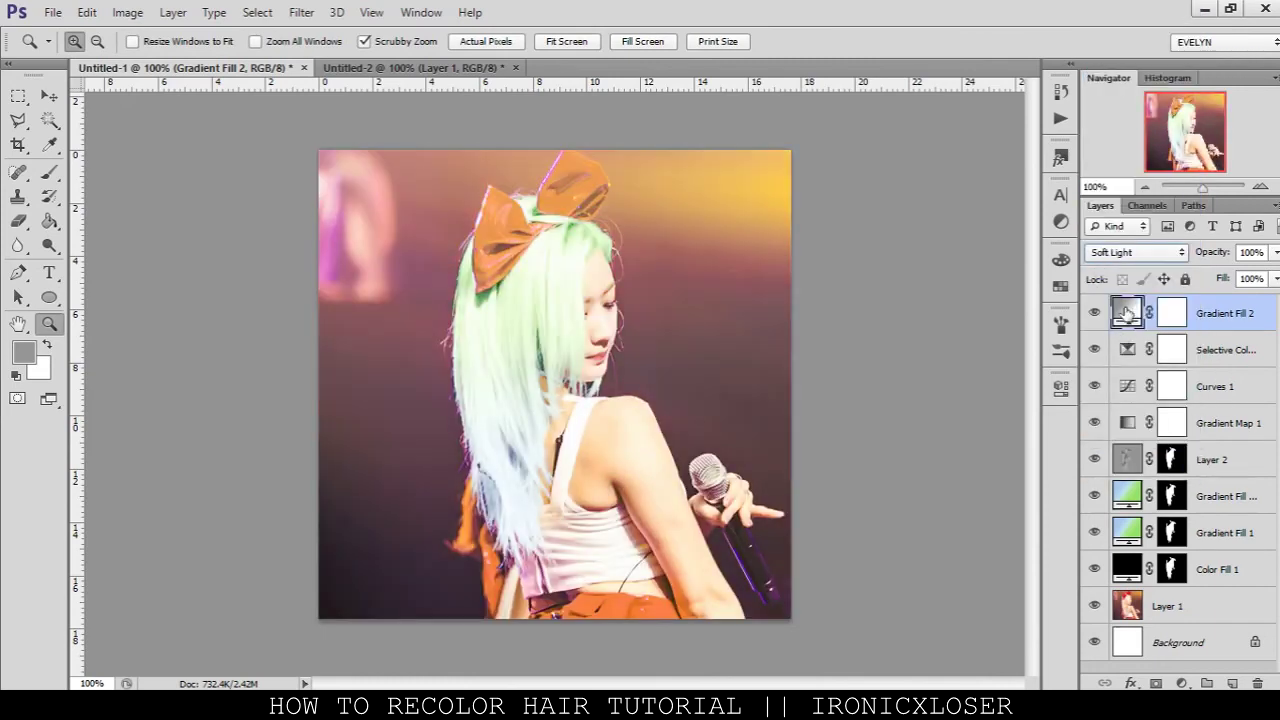
# Change the gray starting stop of the Gradient Fill 2 gradient to black (000000)
pyautogui.doubleClick(1126, 313)
pyautogui.click(915, 461)
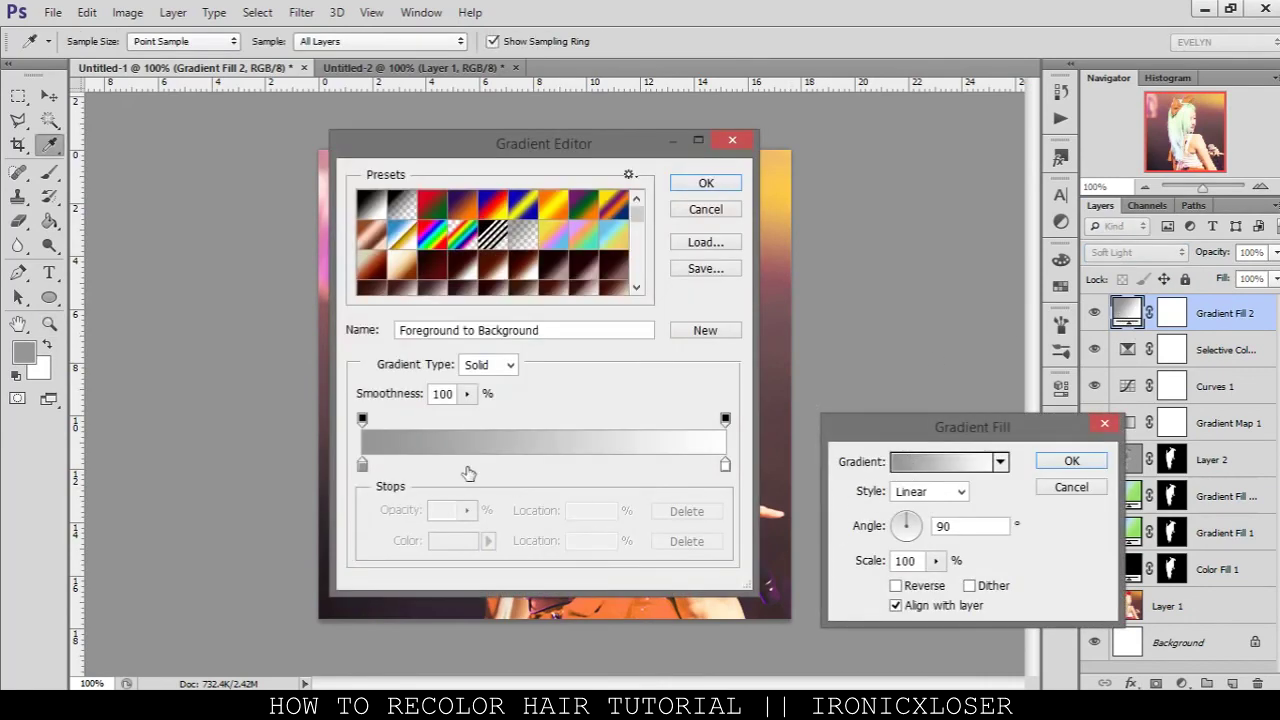
pyautogui.click(362, 465)
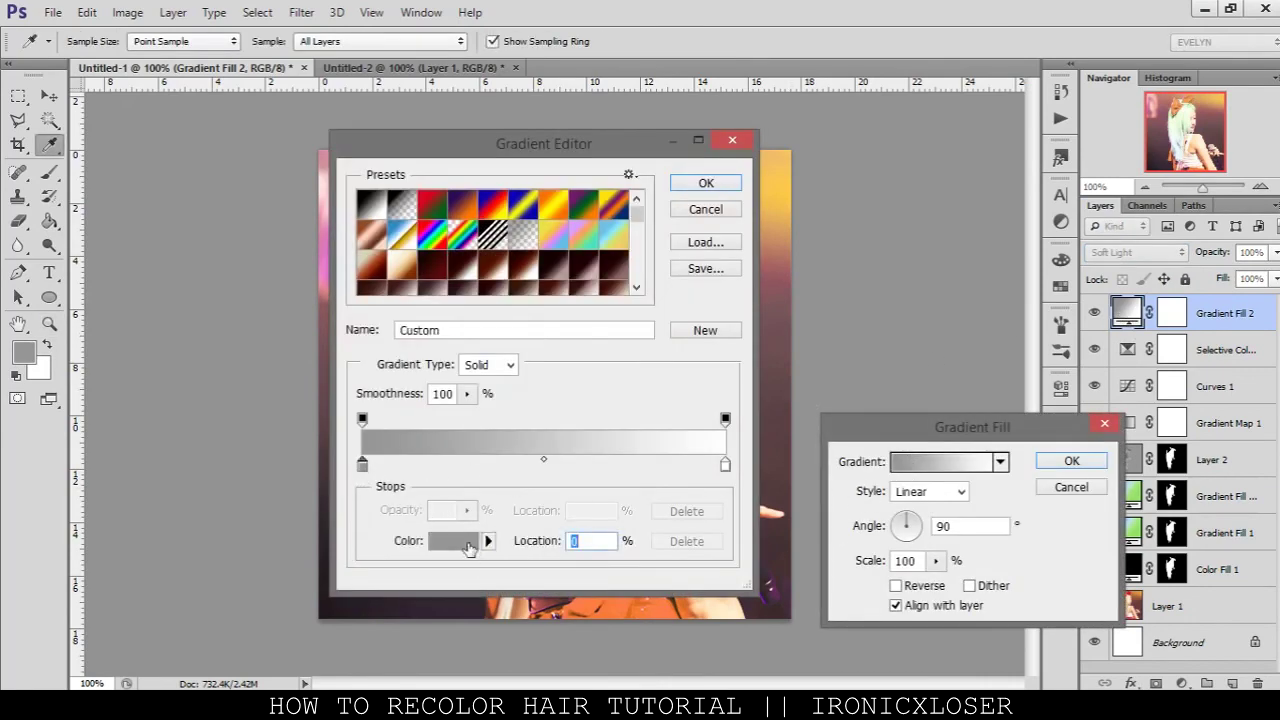
pyautogui.click(466, 544)
pyautogui.moveTo(756, 656); pyautogui.dragTo(790, 666)
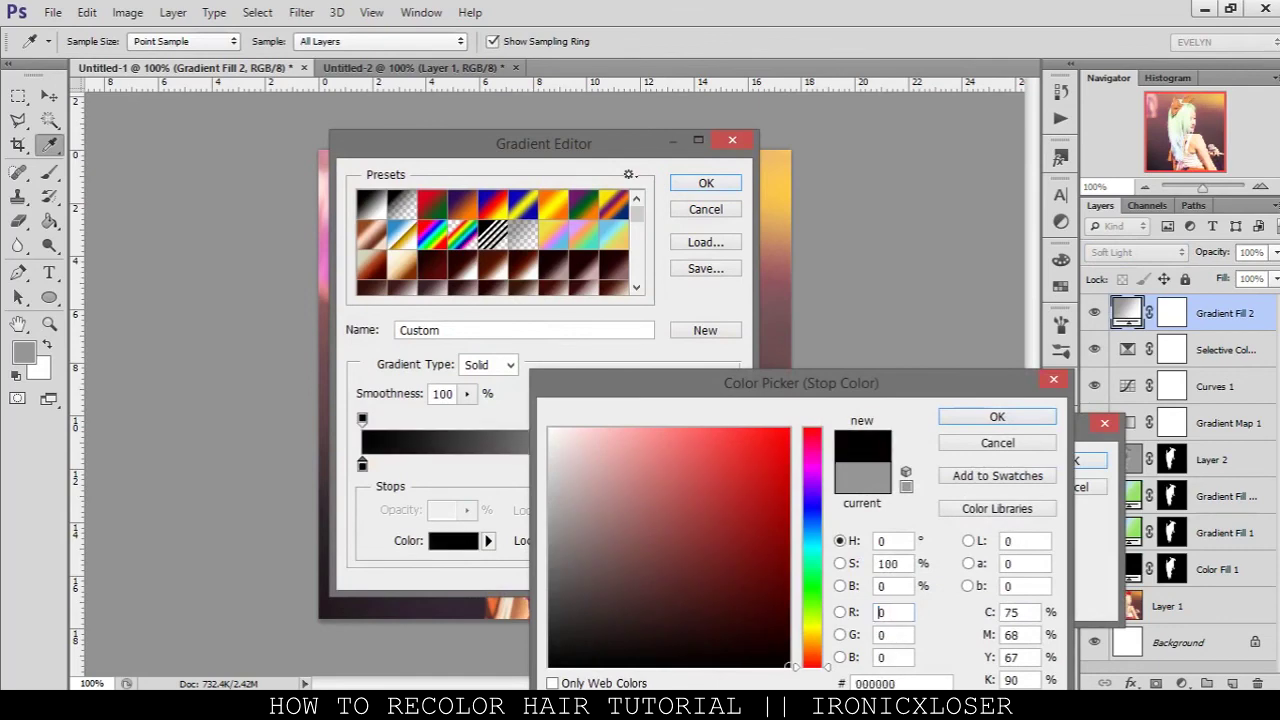
pyautogui.click(990, 418)
pyautogui.click(724, 189)
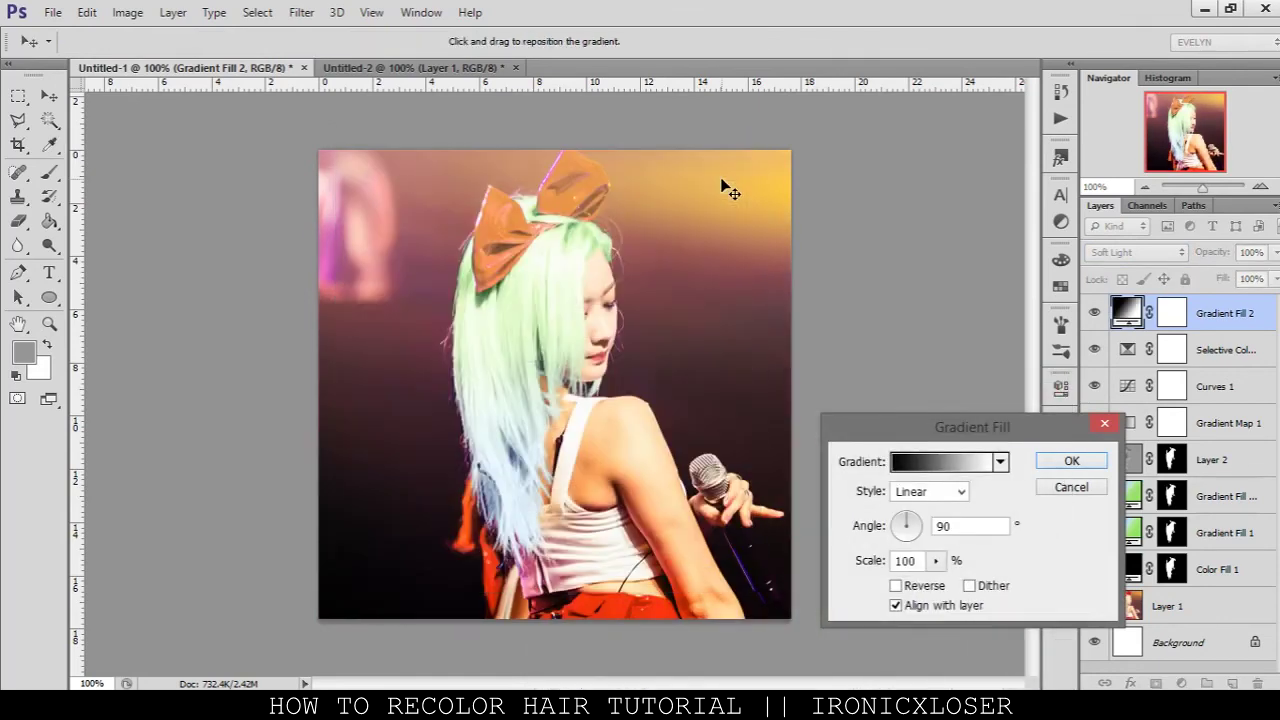
pyautogui.click(1085, 460)
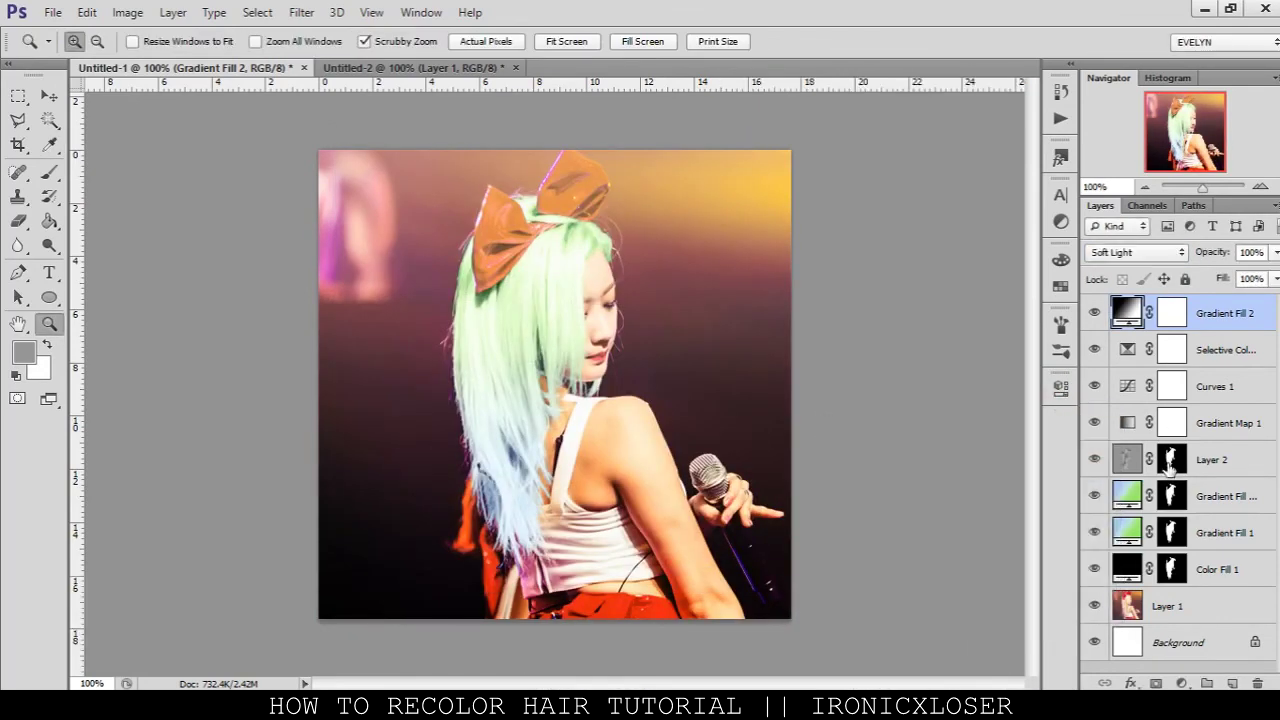
# Select the gaps between the lower hair strands beside the white top strap with the Polygonal Lasso
pyautogui.click(1264, 186)
pyautogui.click(1264, 186)
pyautogui.click(606, 477)
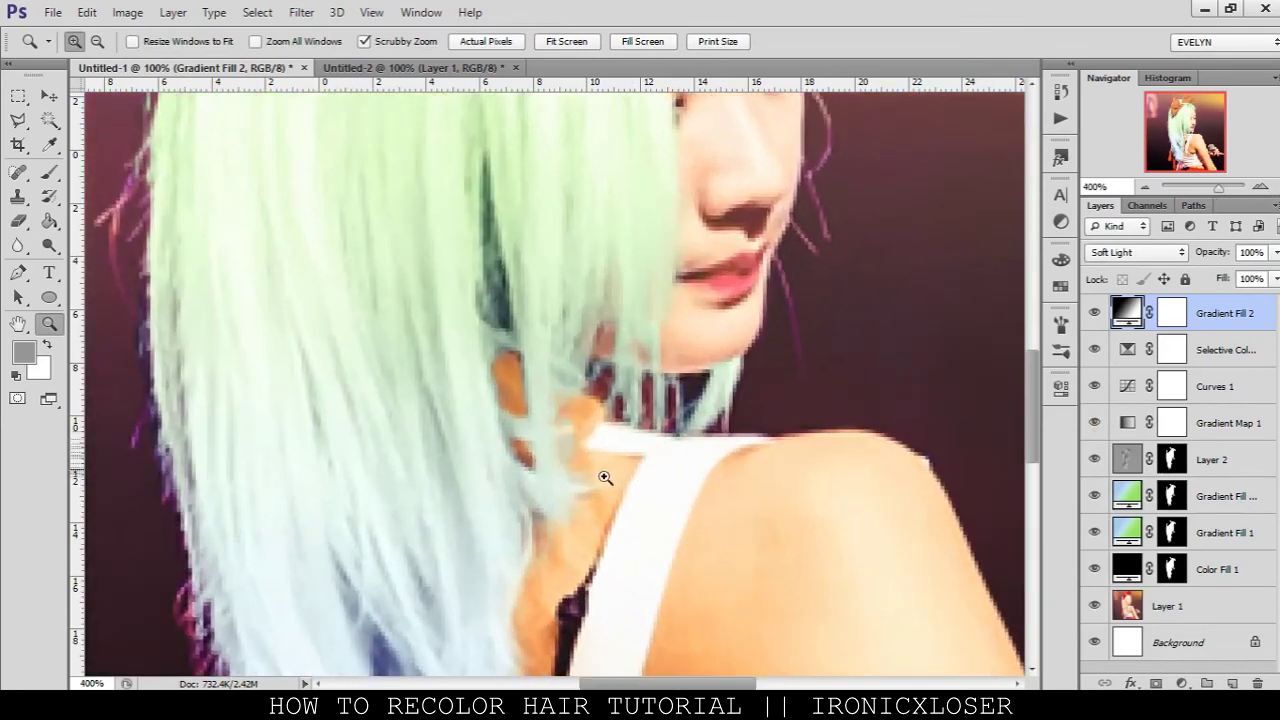
pyautogui.click(18, 121)
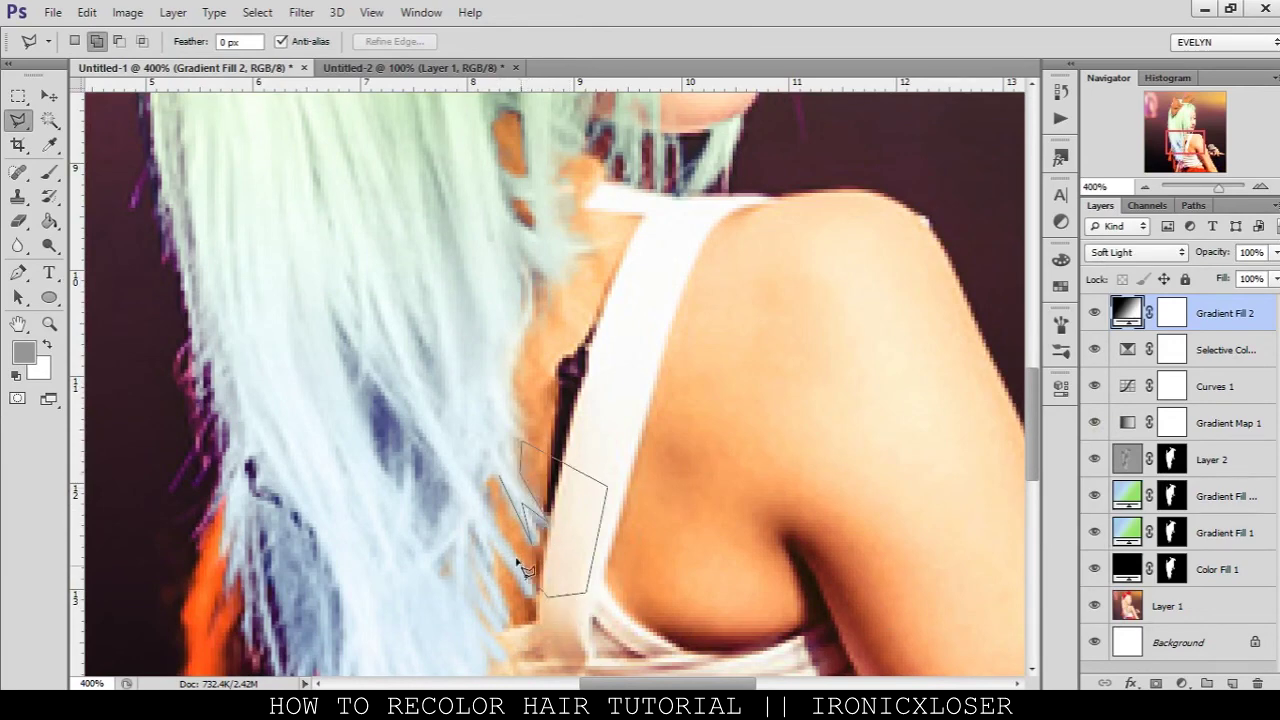
pyautogui.click(492, 477)
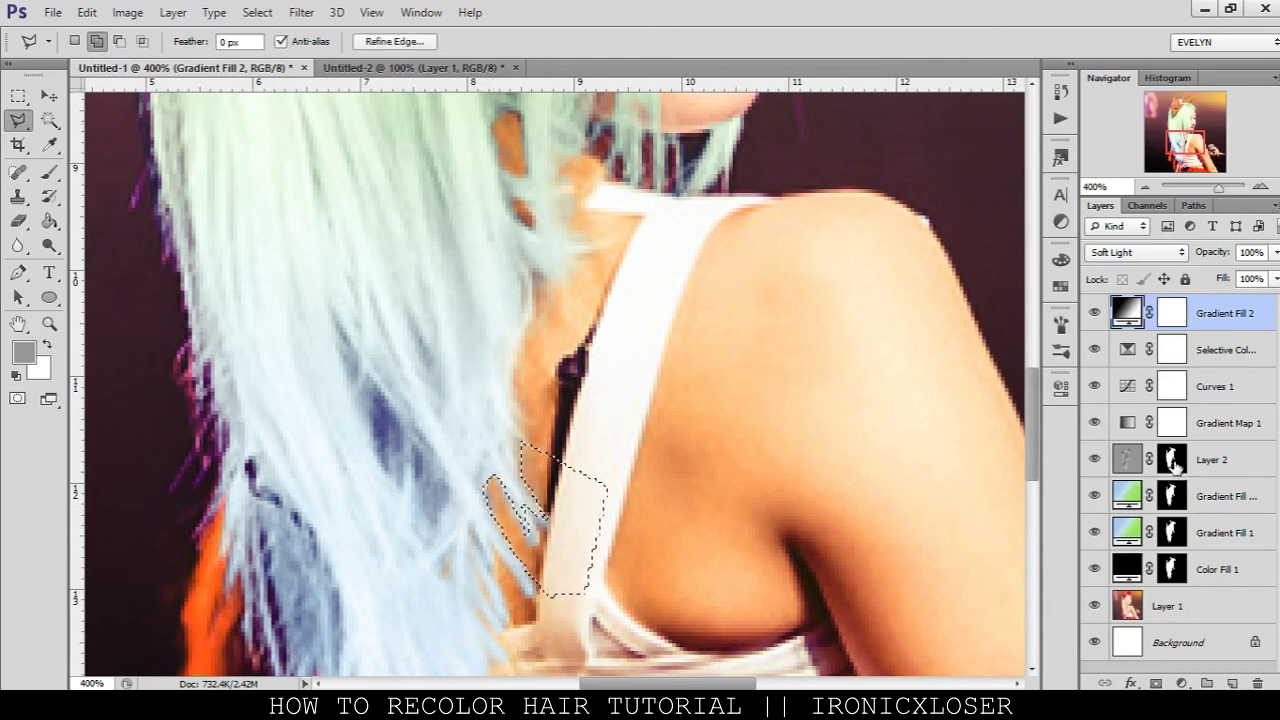
pyautogui.click(1176, 462)
pyautogui.click(1173, 498)
pyautogui.click(1172, 533)
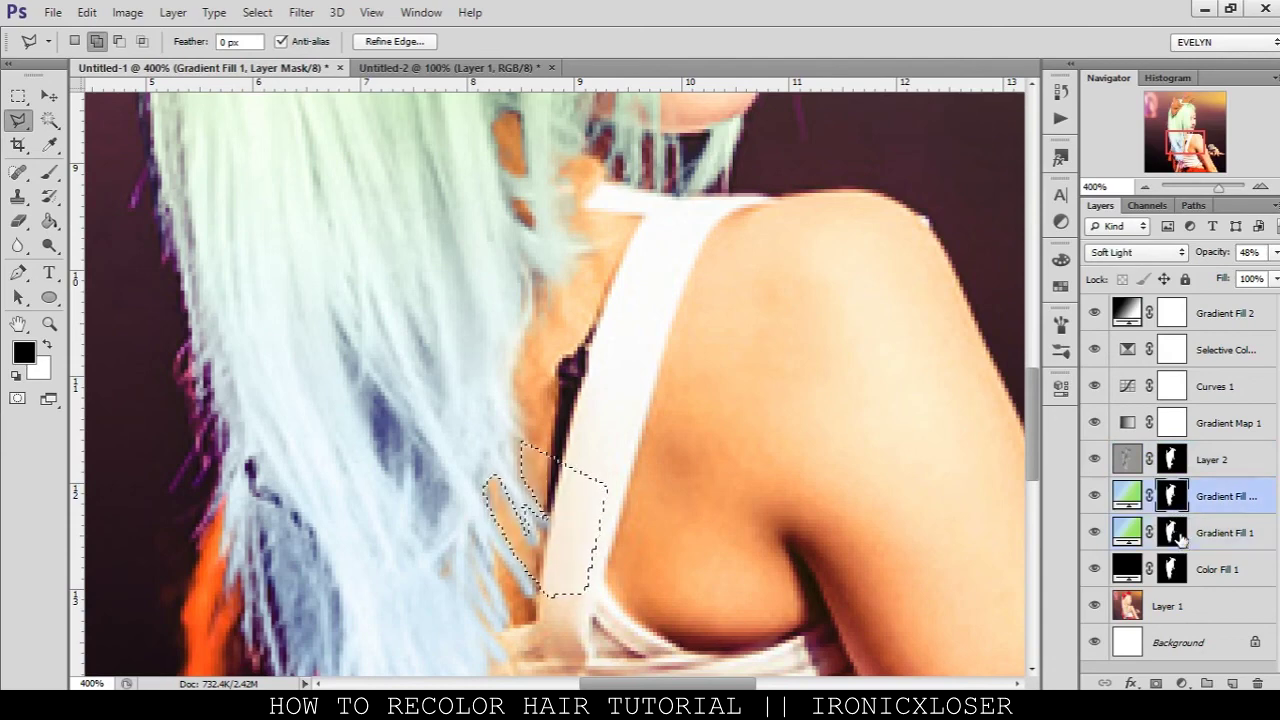
pyautogui.hotkey('alt', '.')
pyautogui.press('x')
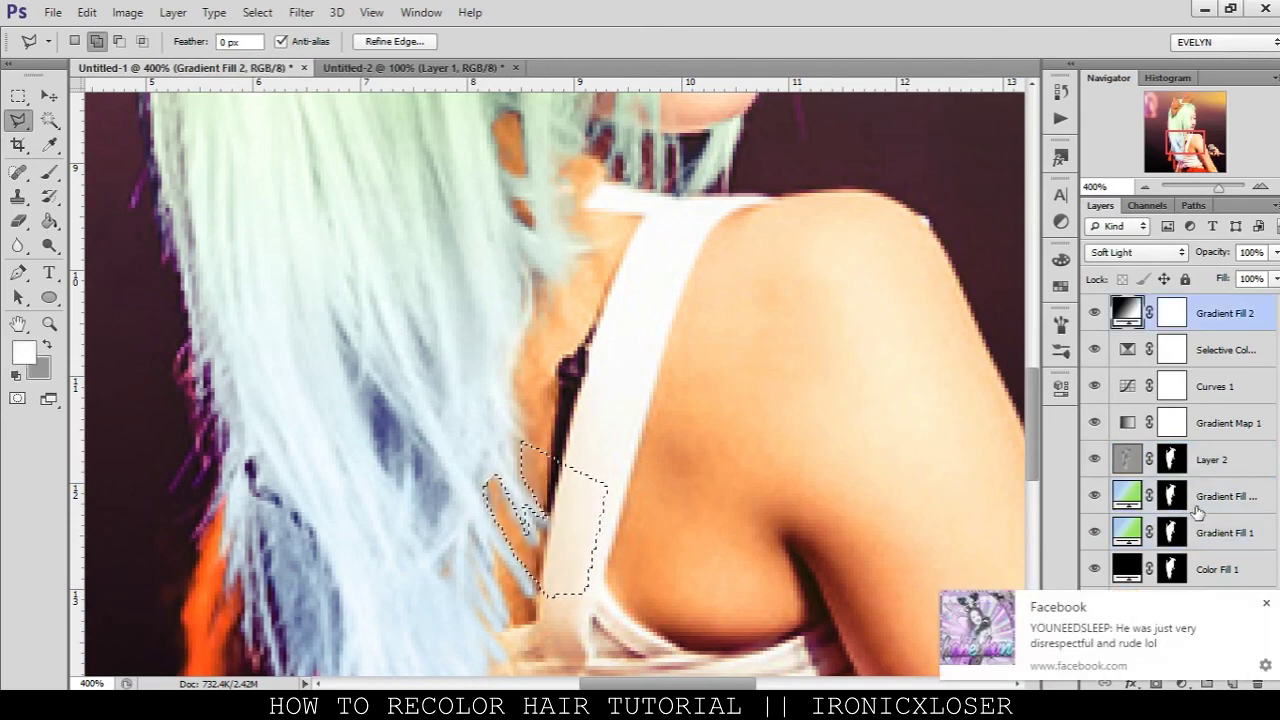
# Make black the background color and clear the selected gaps from Layer 2's mask
pyautogui.press('d')
pyautogui.click(1265, 604)
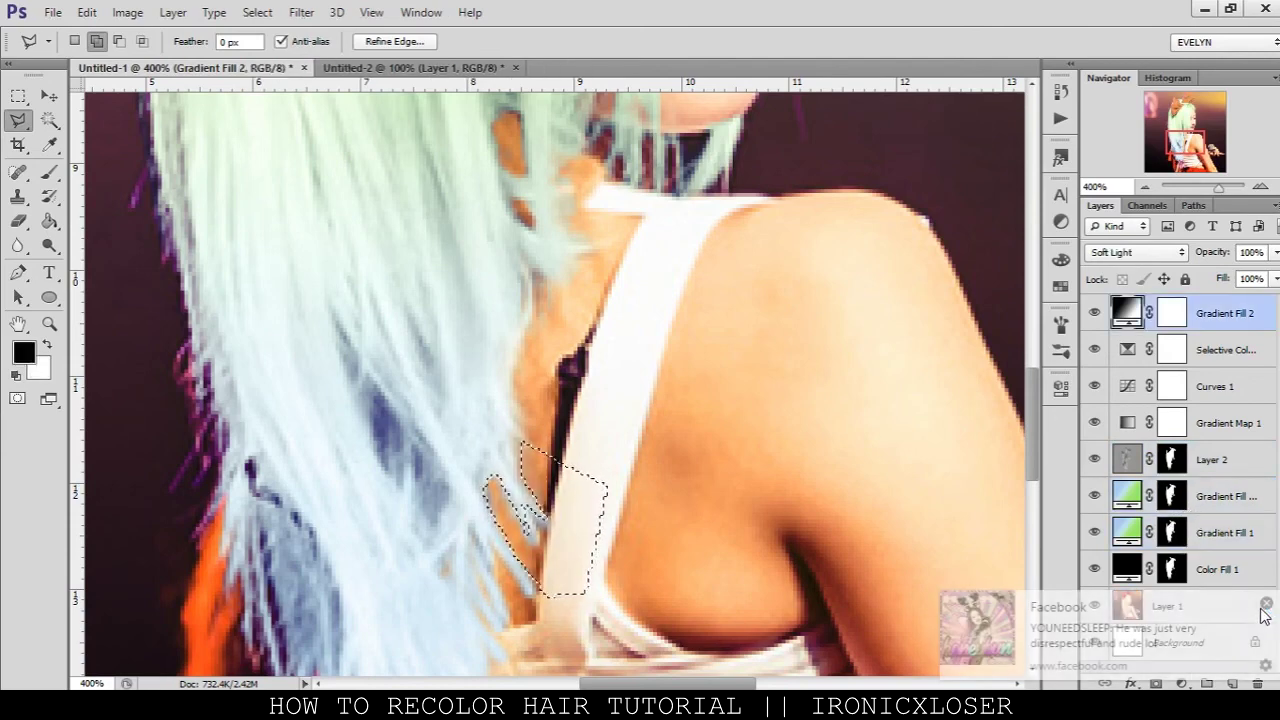
pyautogui.click(1172, 459)
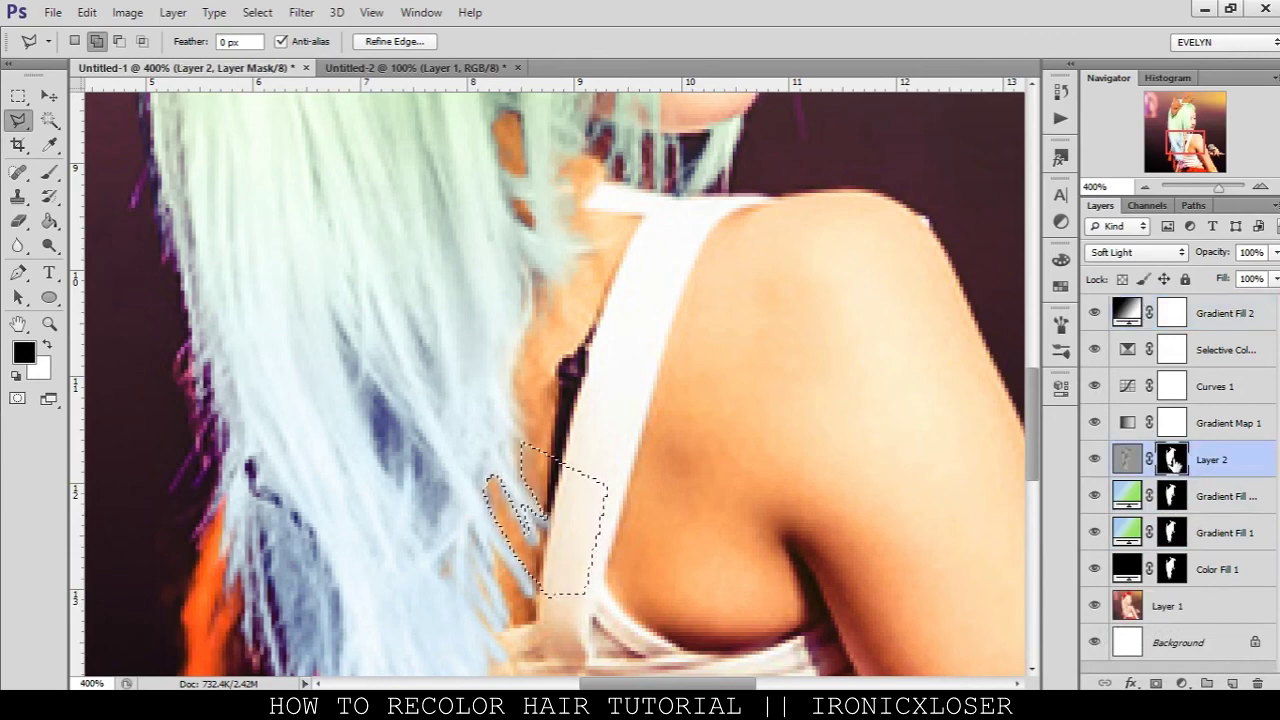
pyautogui.press('x')
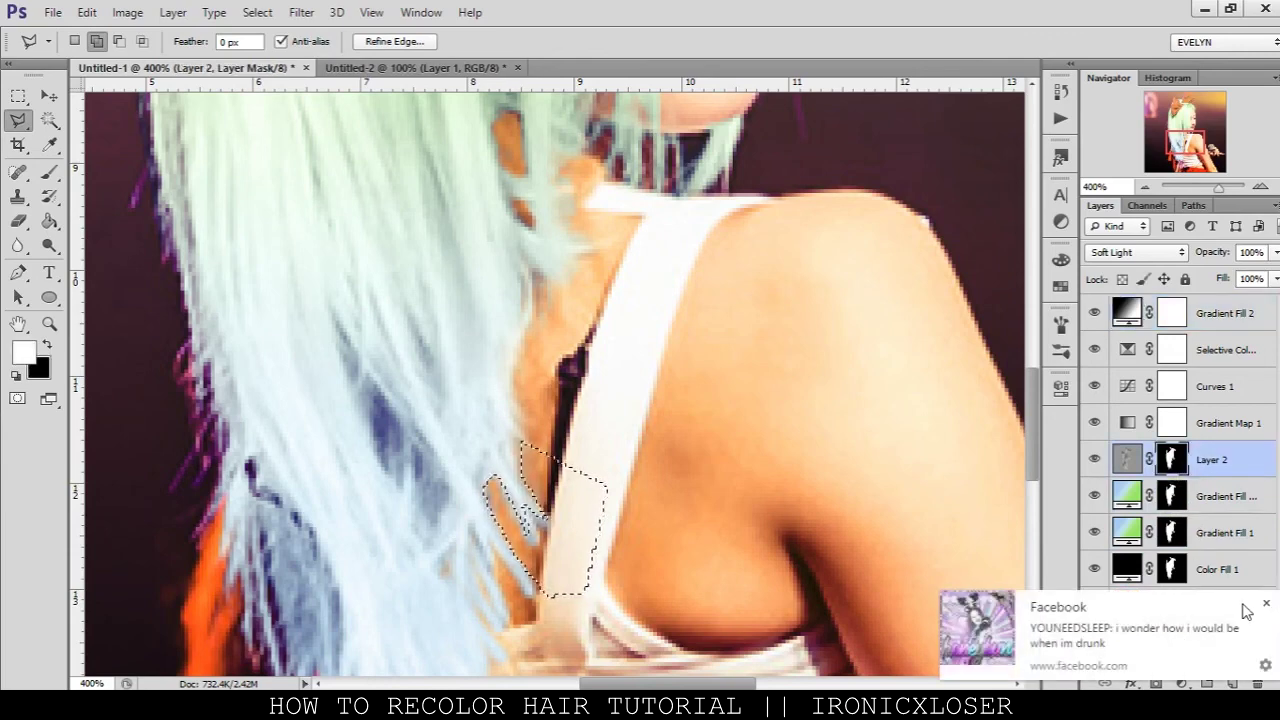
pyautogui.click(1266, 605)
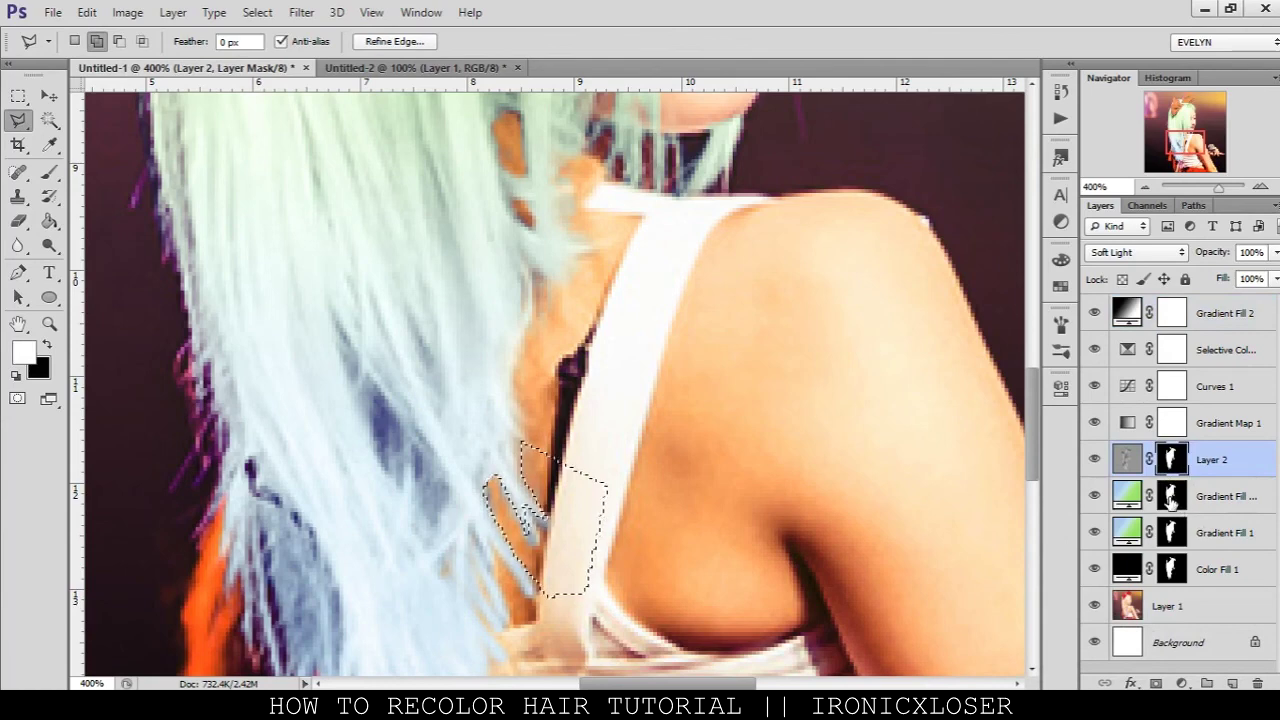
# Clear the selected gaps from the masks of both hair gradient fills and Color Fill 1, then deselect
pyautogui.click(1171, 500)
pyautogui.click(1170, 532)
pyautogui.click(1172, 569)
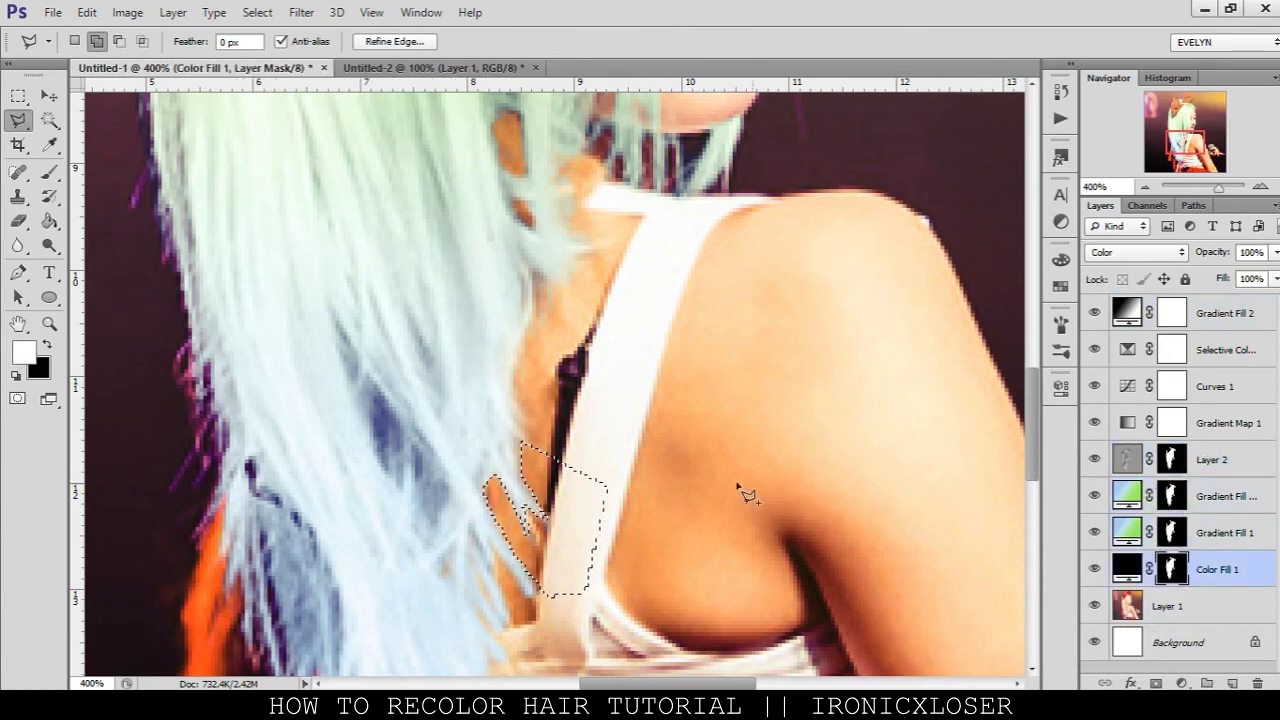
pyautogui.click(18, 95)
pyautogui.click(700, 343)
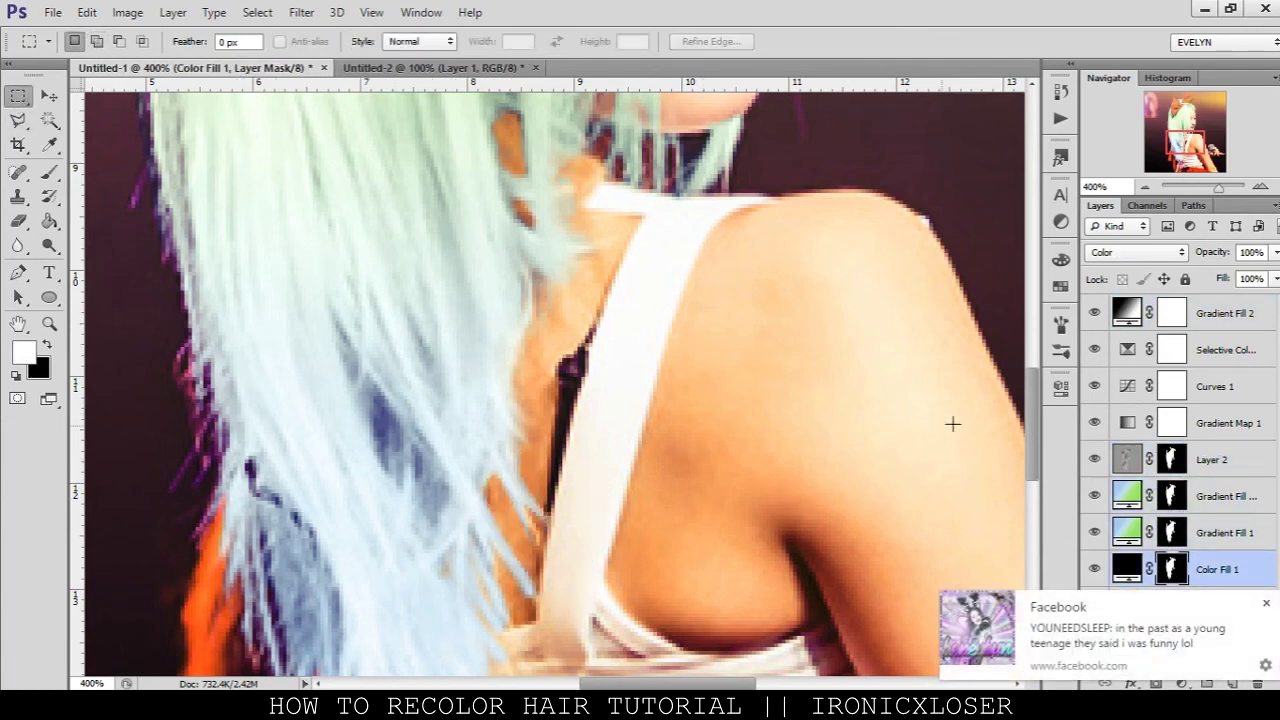
pyautogui.click(1143, 187)
pyautogui.click(1143, 187)
pyautogui.click(1143, 187)
pyautogui.click(1143, 187)
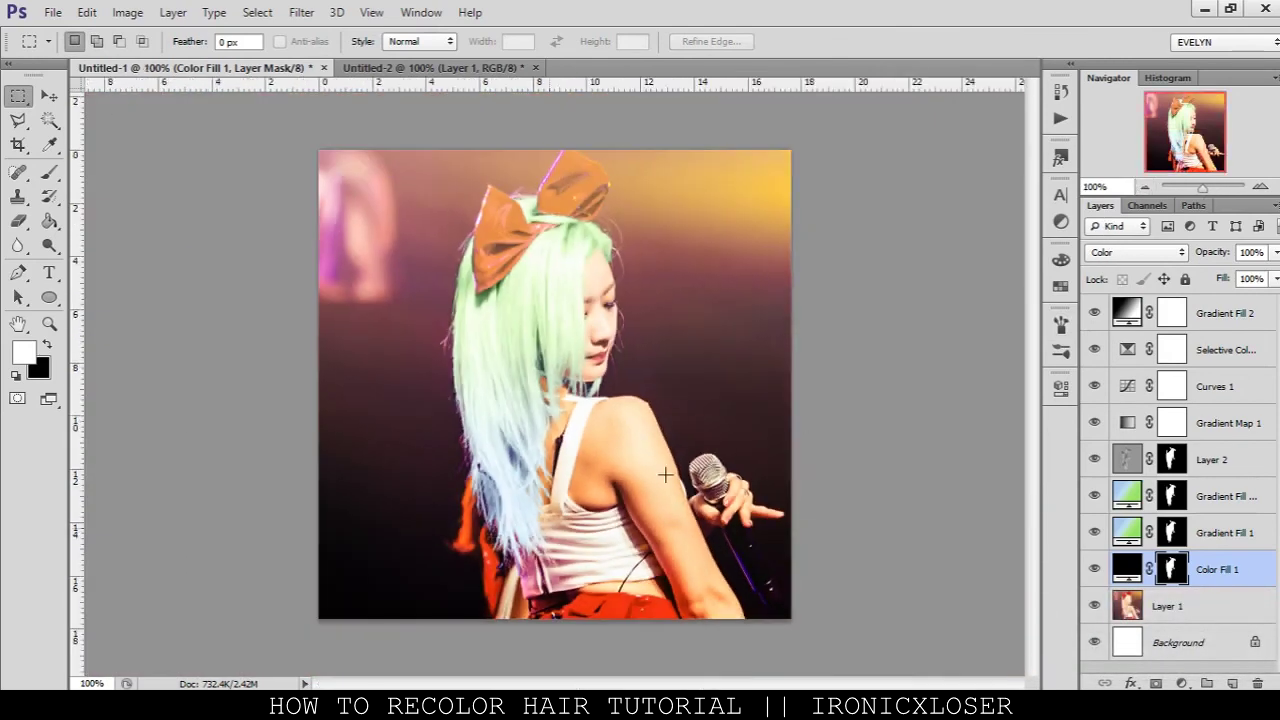